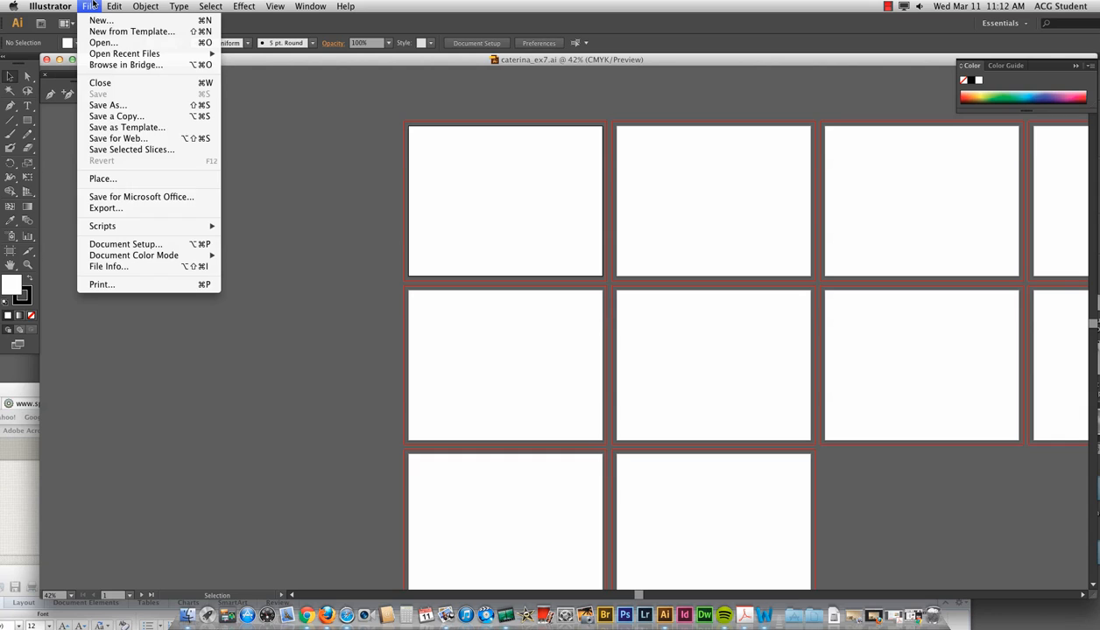
Place the clothing collage 3d5eed4fa...64862.jpg from the Desktop without linking and move it off the artboards, beside the first one.
left_click(105, 186)
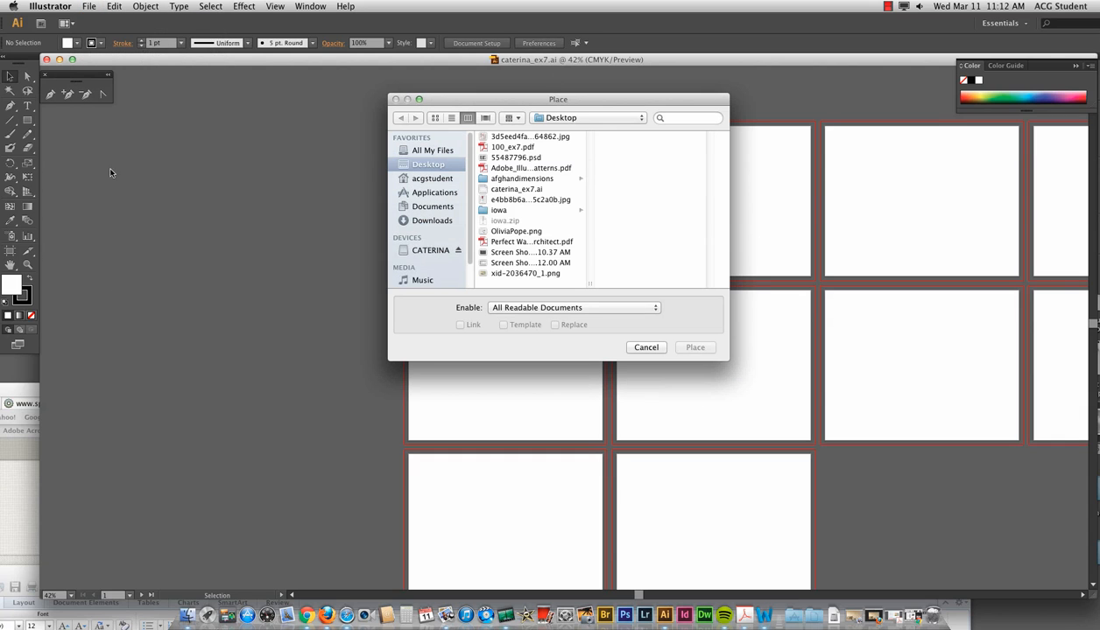
left_click(507, 137)
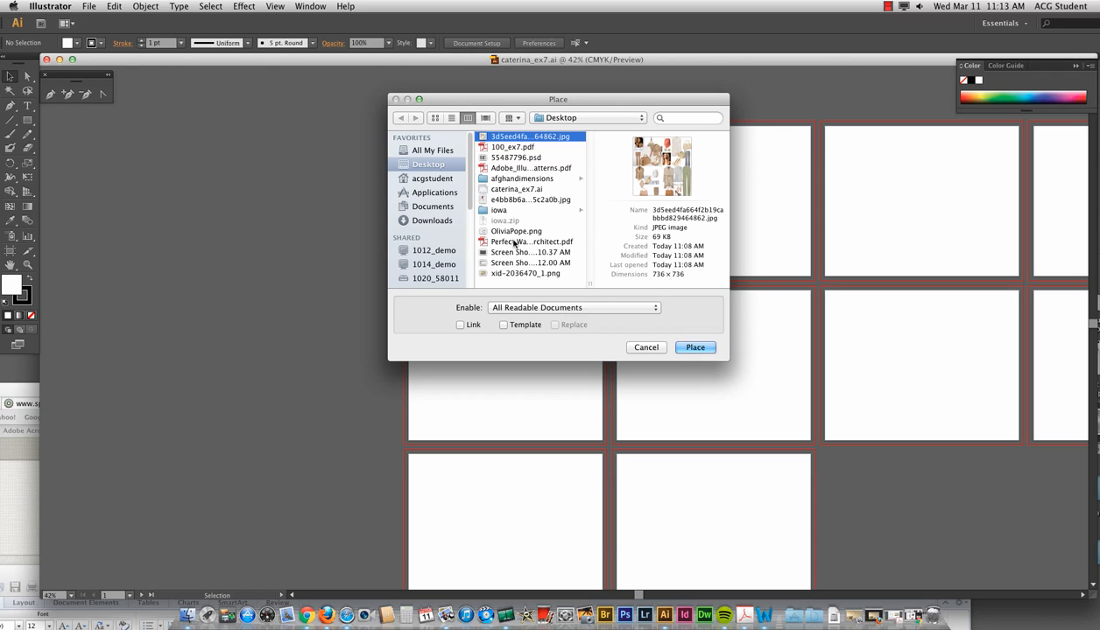
left_click(684, 347)
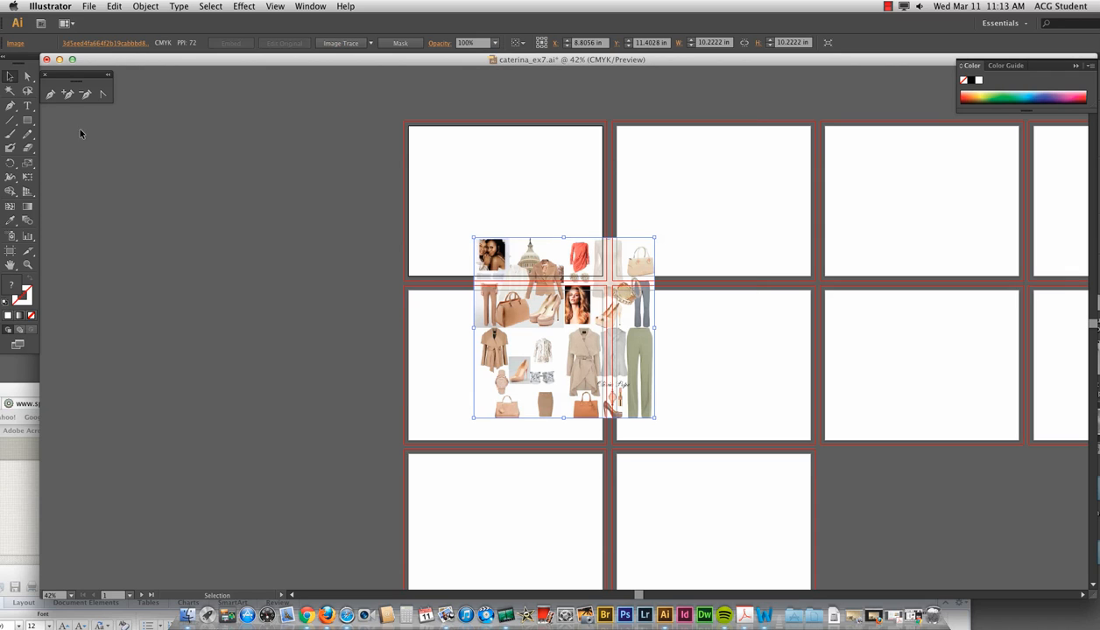
left_click_drag(508, 245, 251, 111)
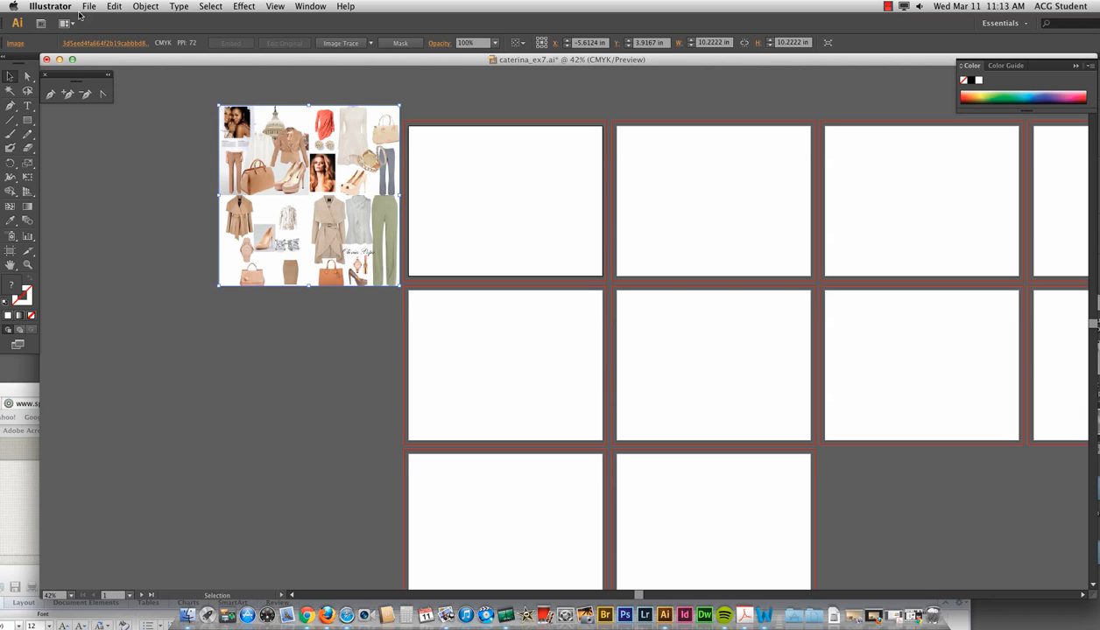
Add xid-2036470_1.png from the desktop as a linked image and position it just below the clothing collage, outside the artboards.
left_click_drag(147, 60, 98, 81)
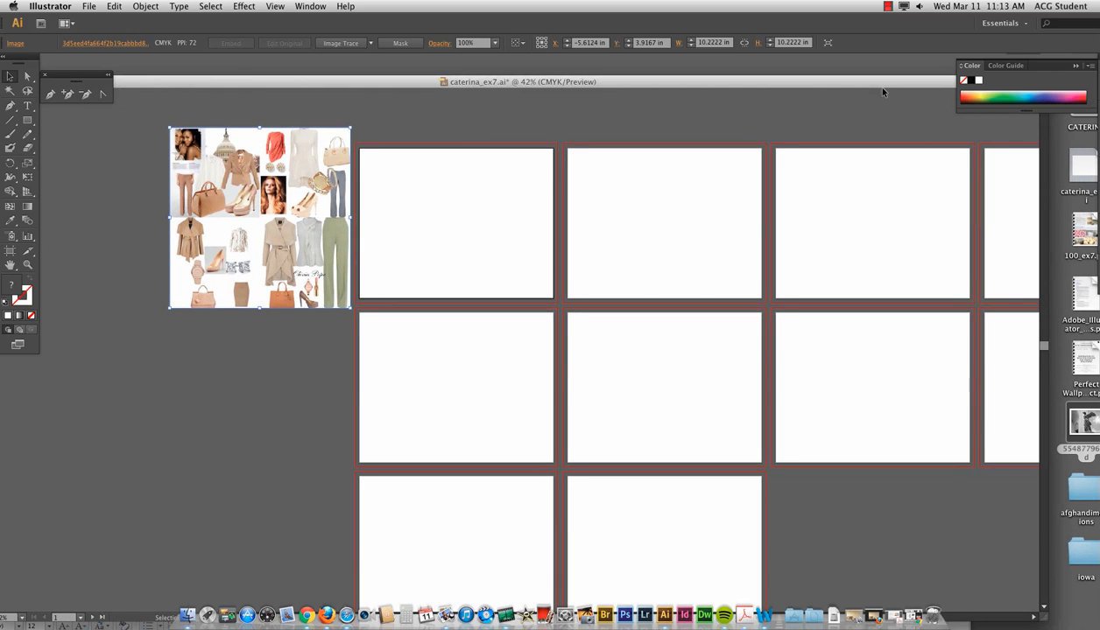
left_click_drag(868, 82, 792, 64)
left_click_drag(1026, 361, 171, 348)
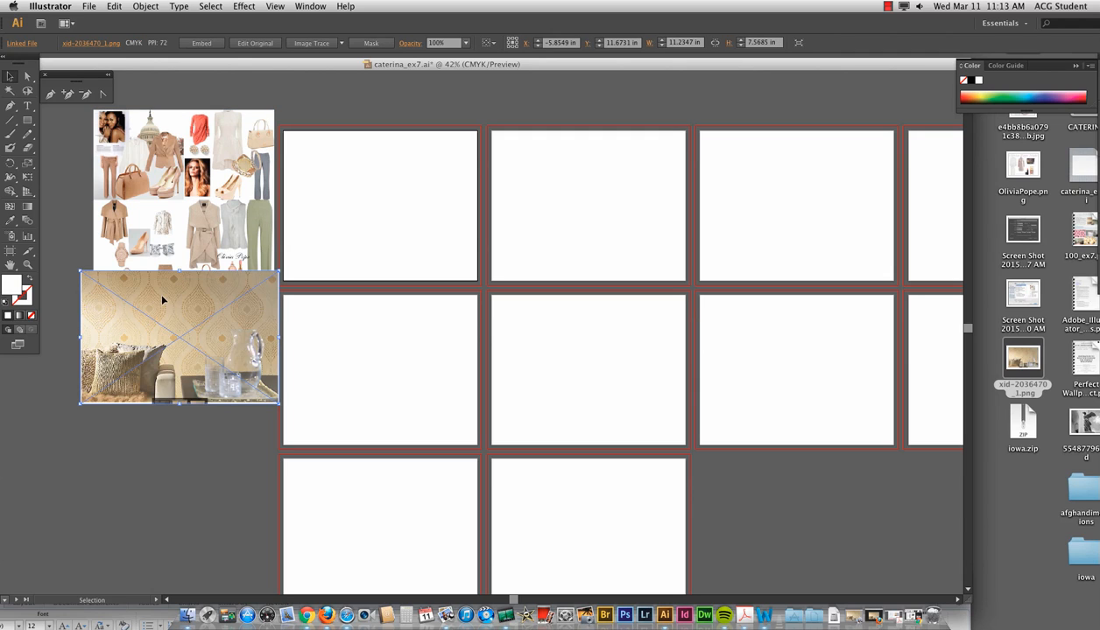
mouse_move(162, 300)
left_mouse_down()
mouse_move(163, 343)
mouse_move(155, 310)
mouse_move(183, 299)
left_mouse_up()
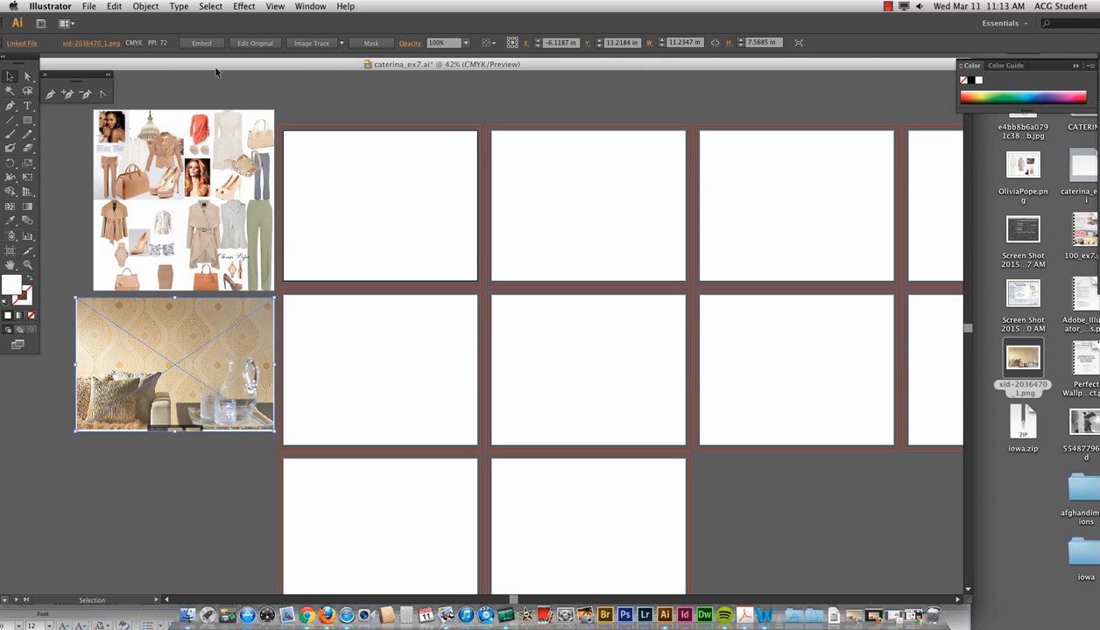
left_click_drag(153, 67, 160, 61)
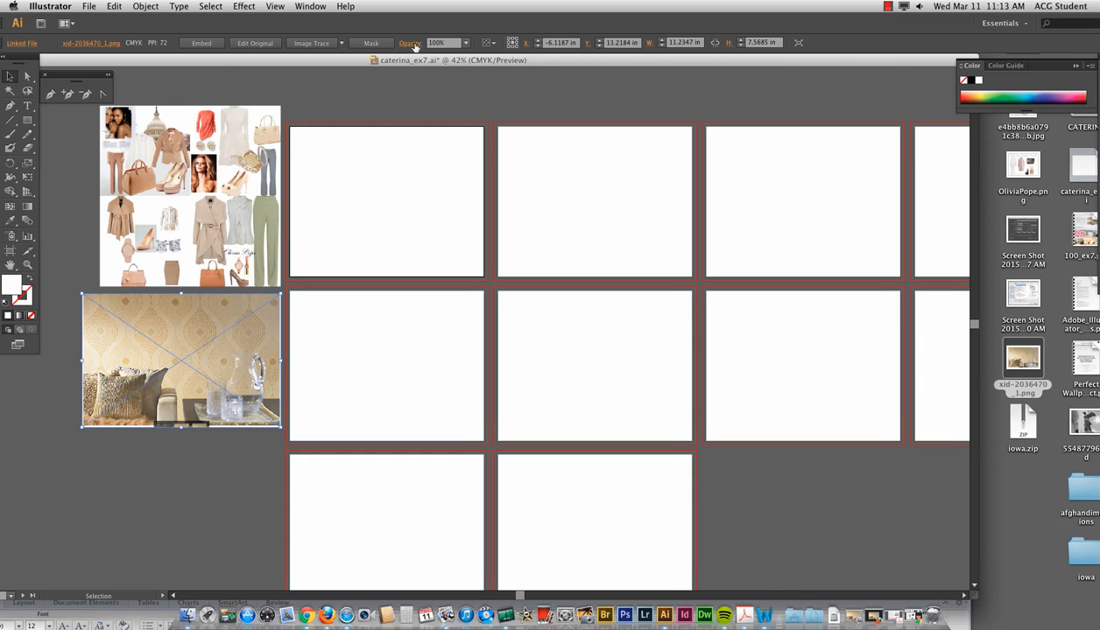
left_click_drag(416, 61, 428, 64)
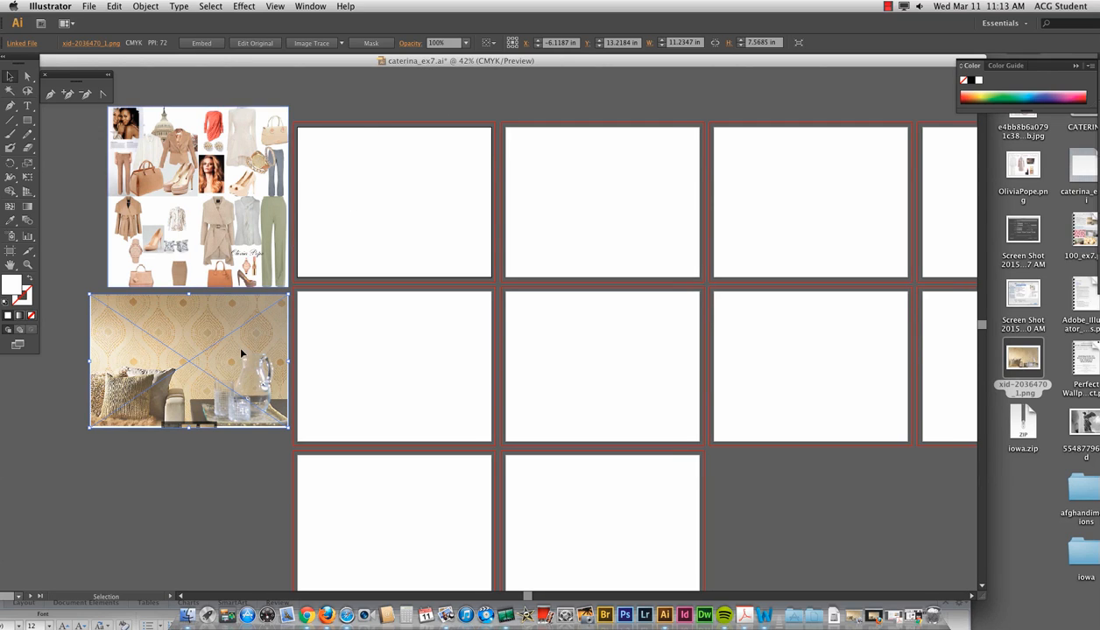
Try embedding the linked wallpaper image, and undo the embedding.
left_click(200, 43)
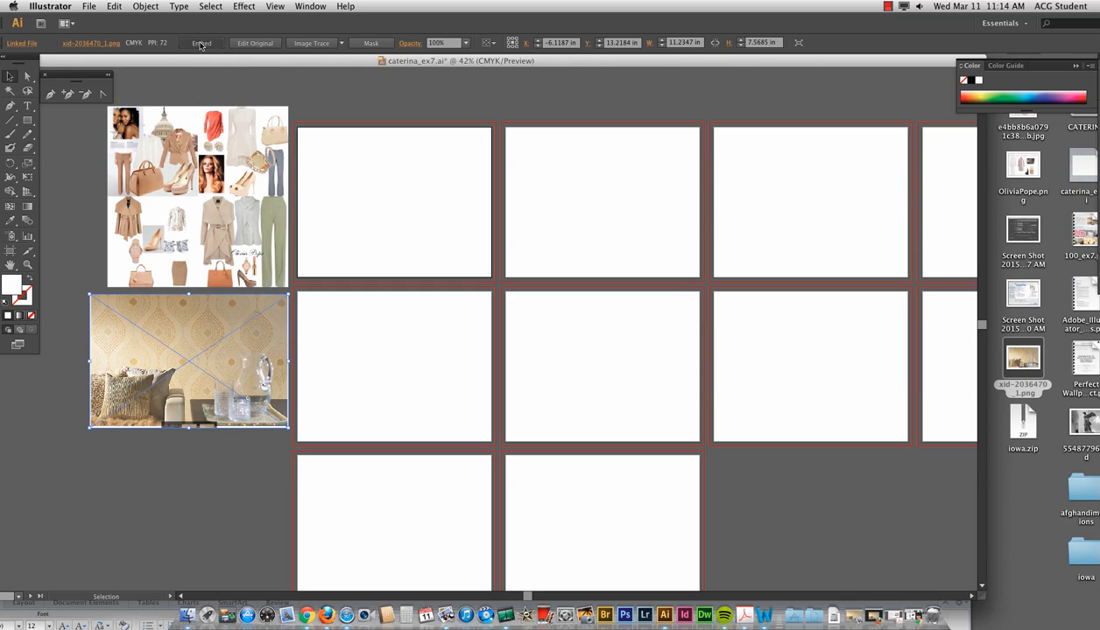
left_click(77, 278)
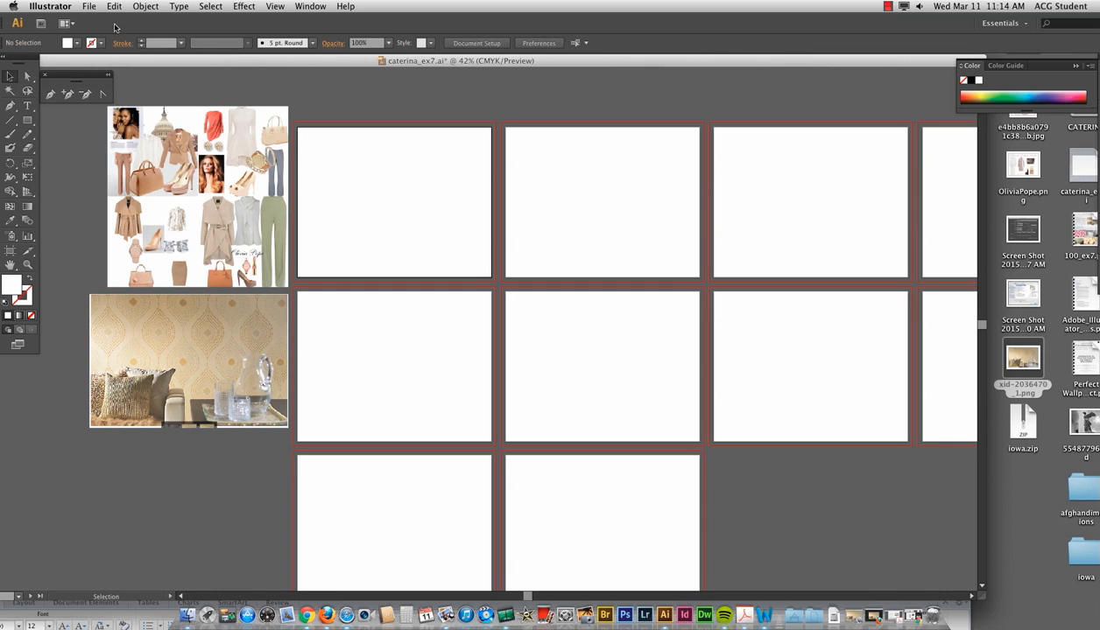
key("super+z")
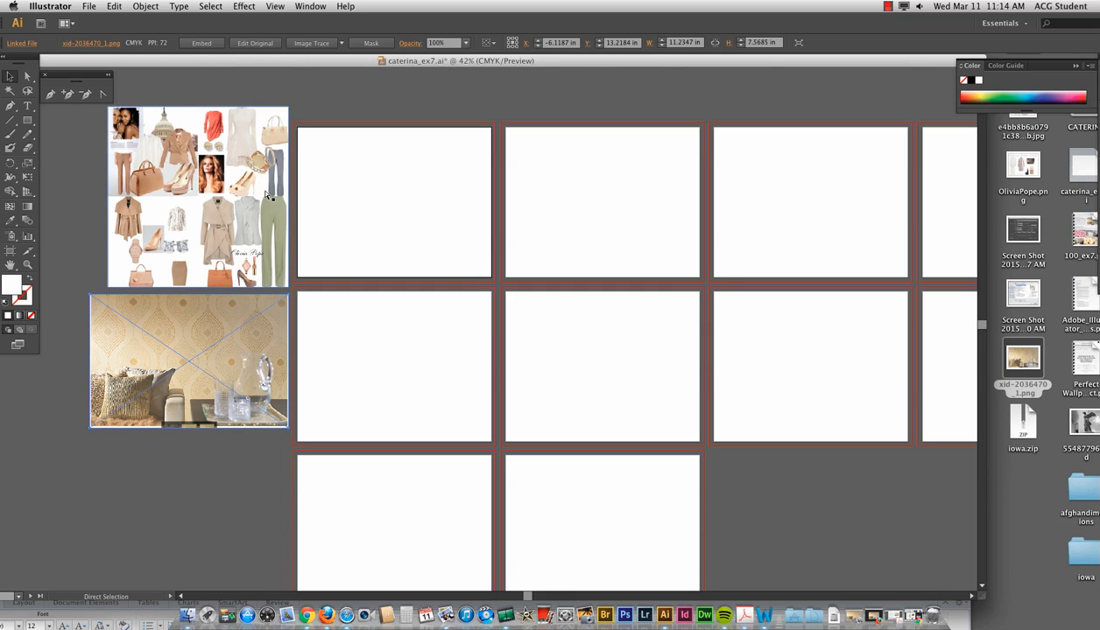
Close the document with its changes saved, and move the source image xid-2036470_1.png from the desktop to the Trash.
key("super+w")
left_click(682, 324)
left_click_drag(1019, 362, 927, 608)
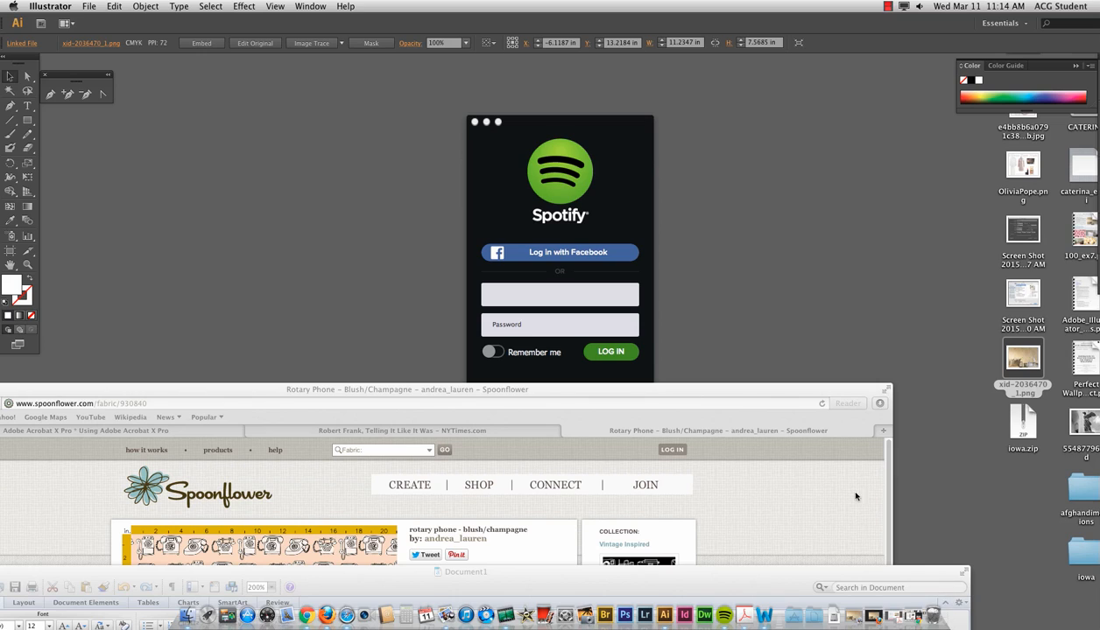
Open caterina_ex7.ai from the desktop and cancel at the missing linked file warning.
left_click(1015, 470)
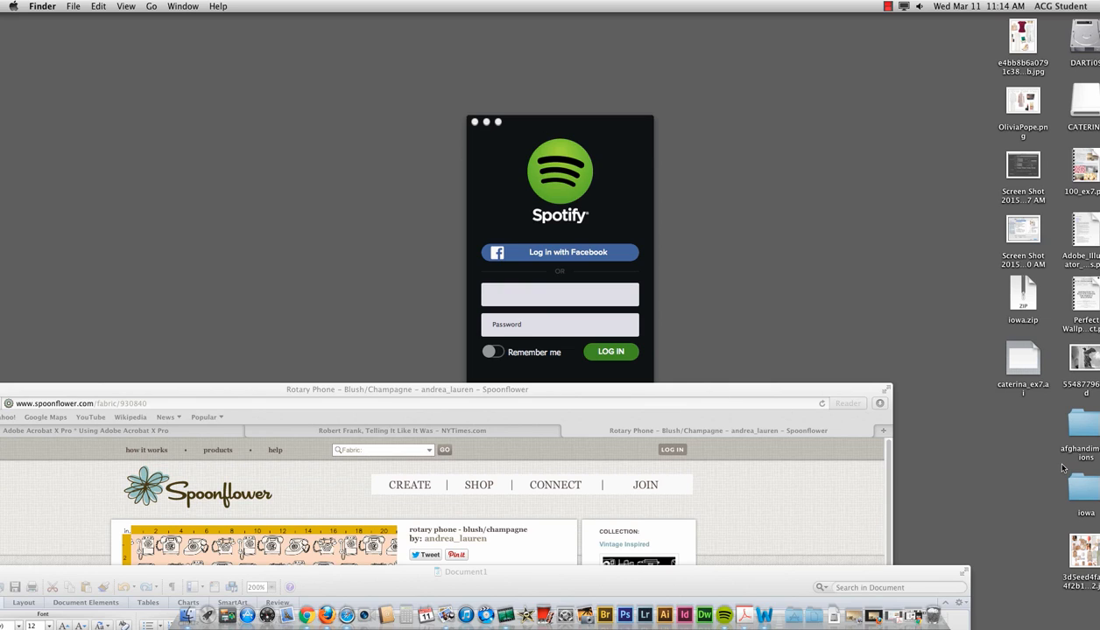
double_click(1004, 355)
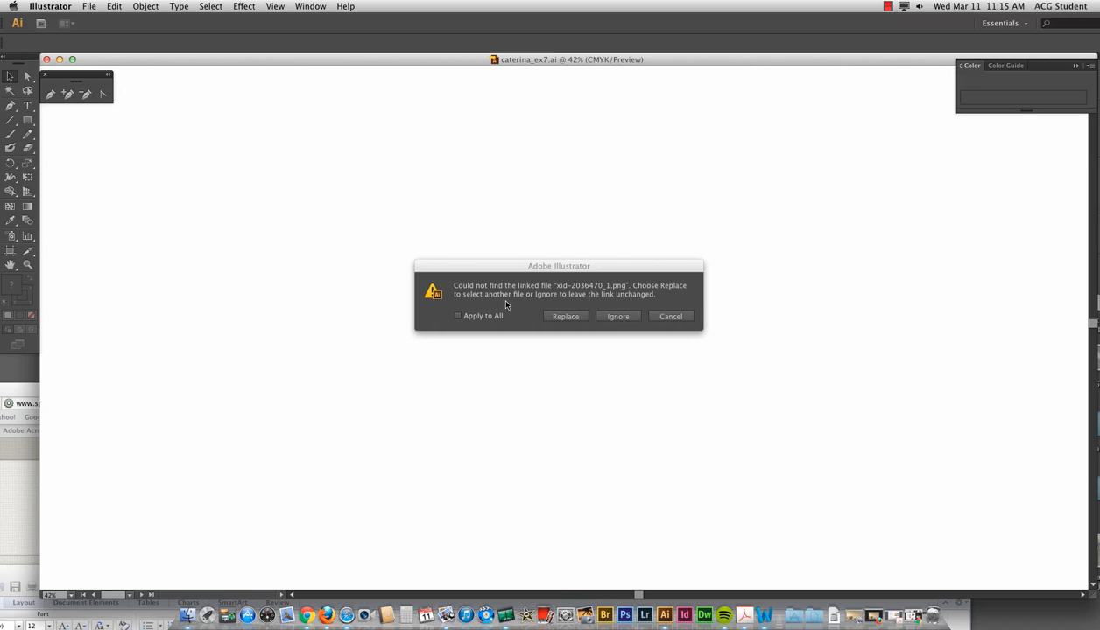
left_click(669, 316)
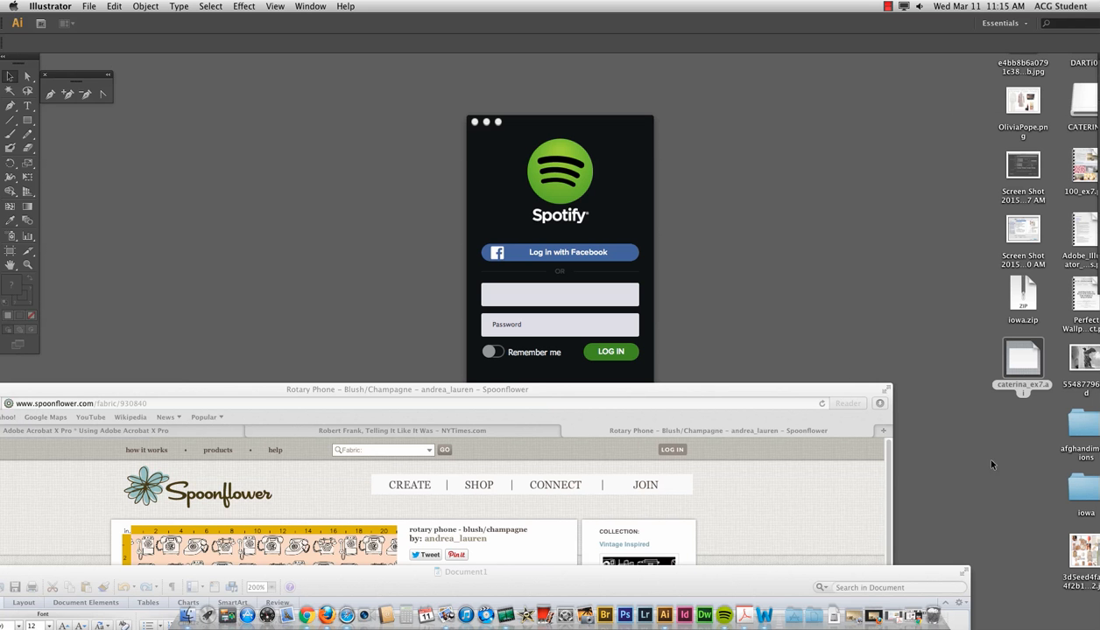
Restore xid-2036470_1.png from the Trash to the desktop.
left_click(928, 434)
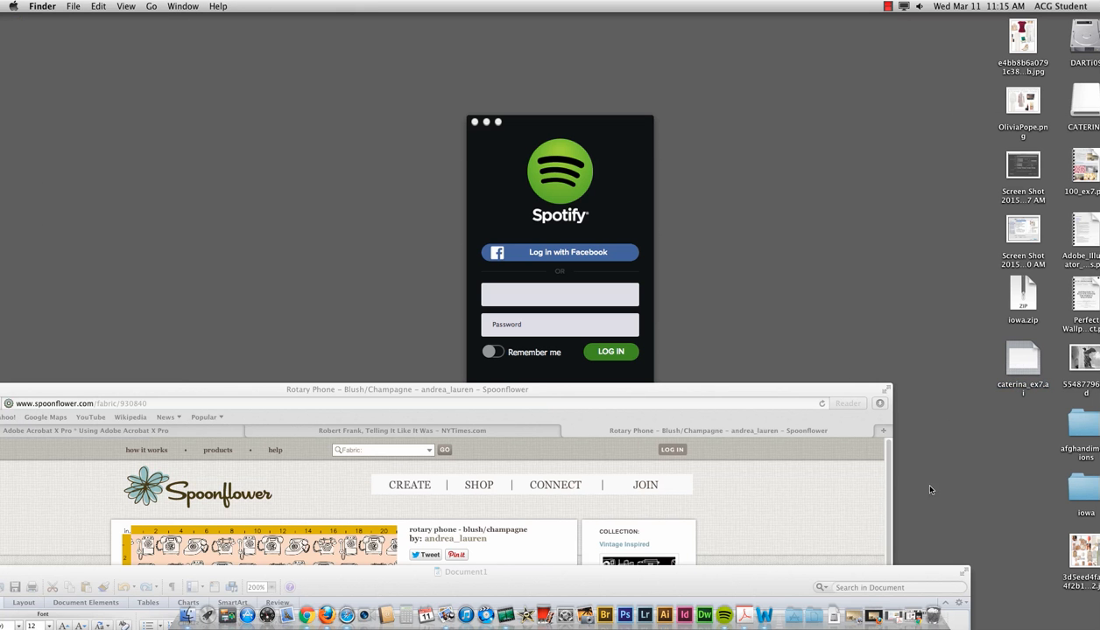
left_click(937, 613)
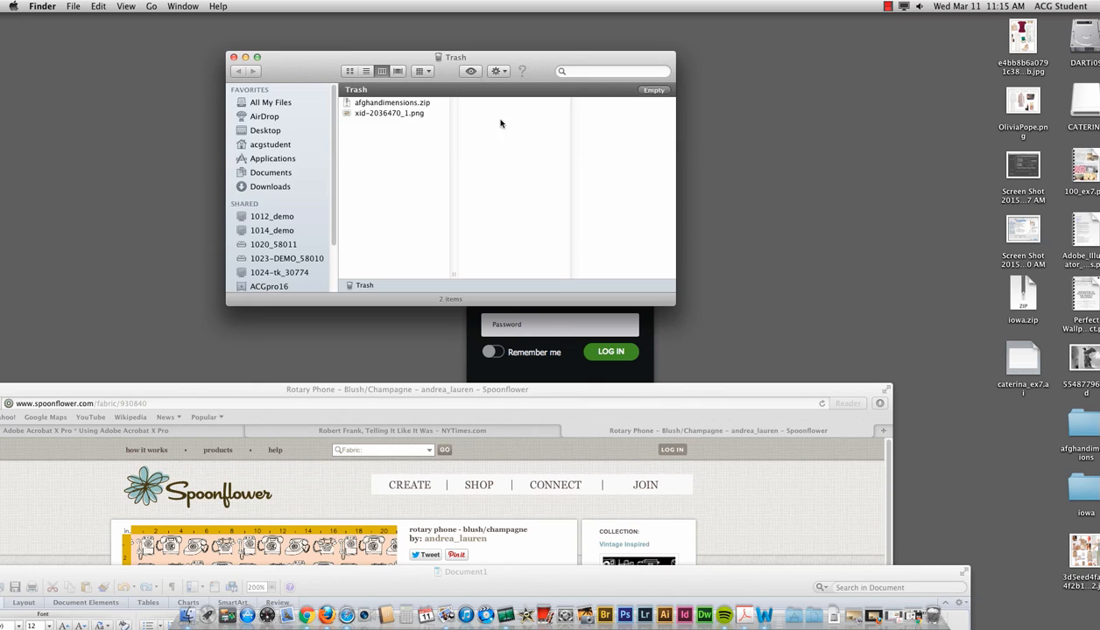
left_click_drag(393, 114, 1013, 354)
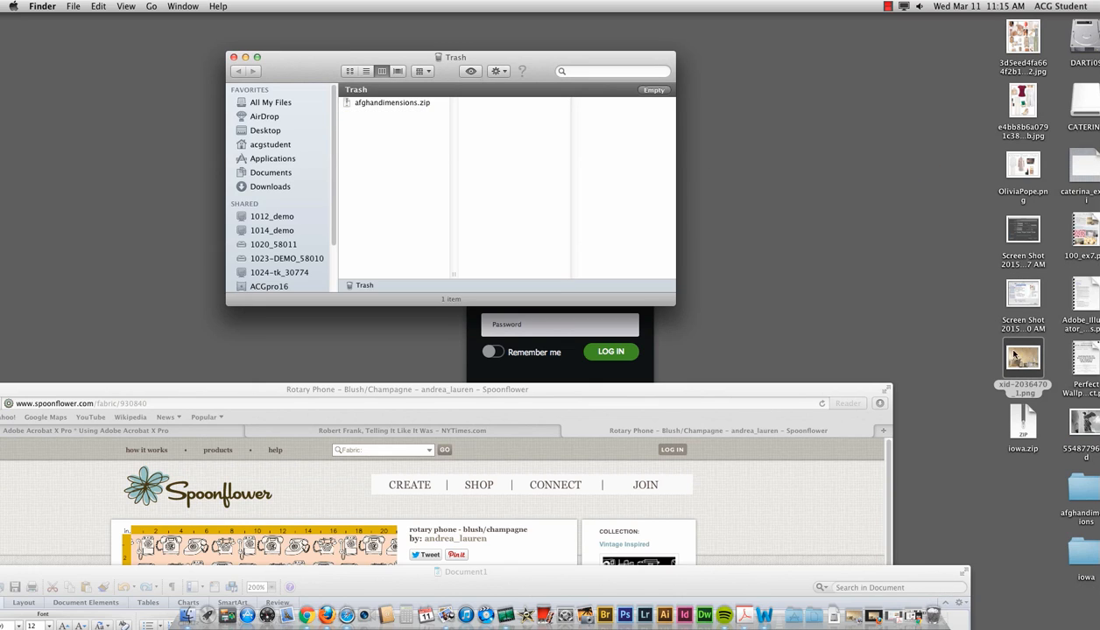
Reopen caterina_ex7.ai and embed the linked wallpaper image in the document.
double_click(1083, 168)
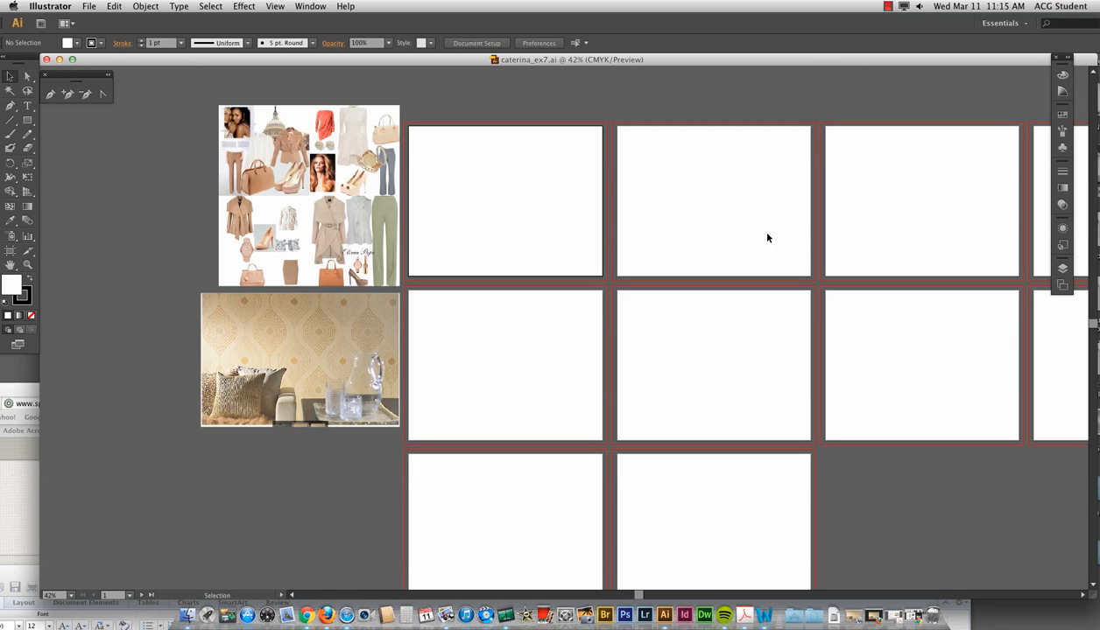
left_click(232, 298)
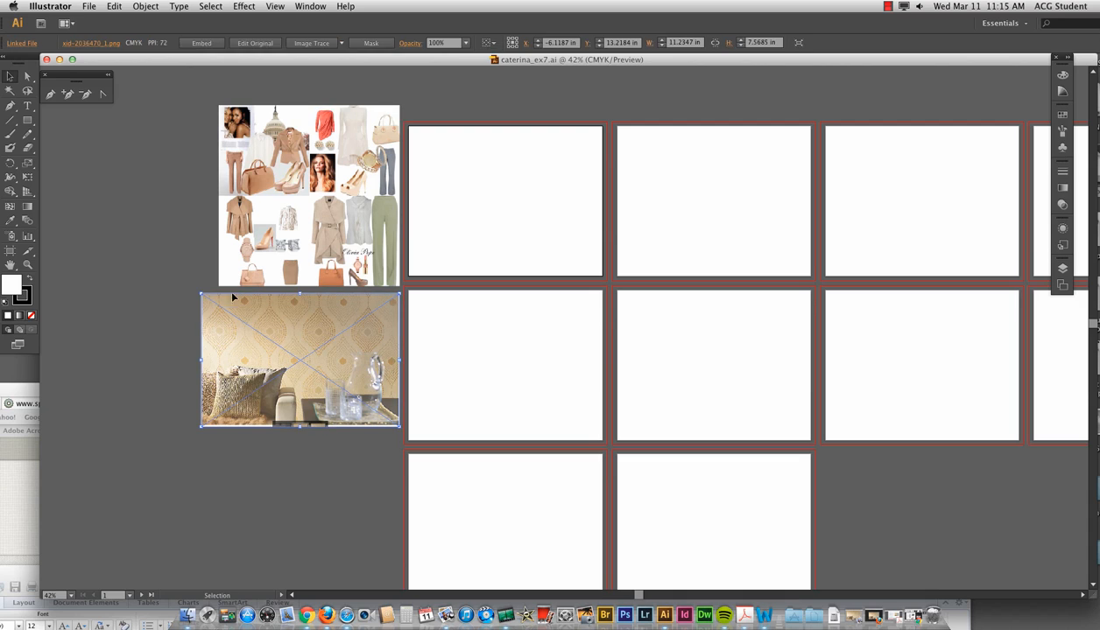
left_click(189, 42)
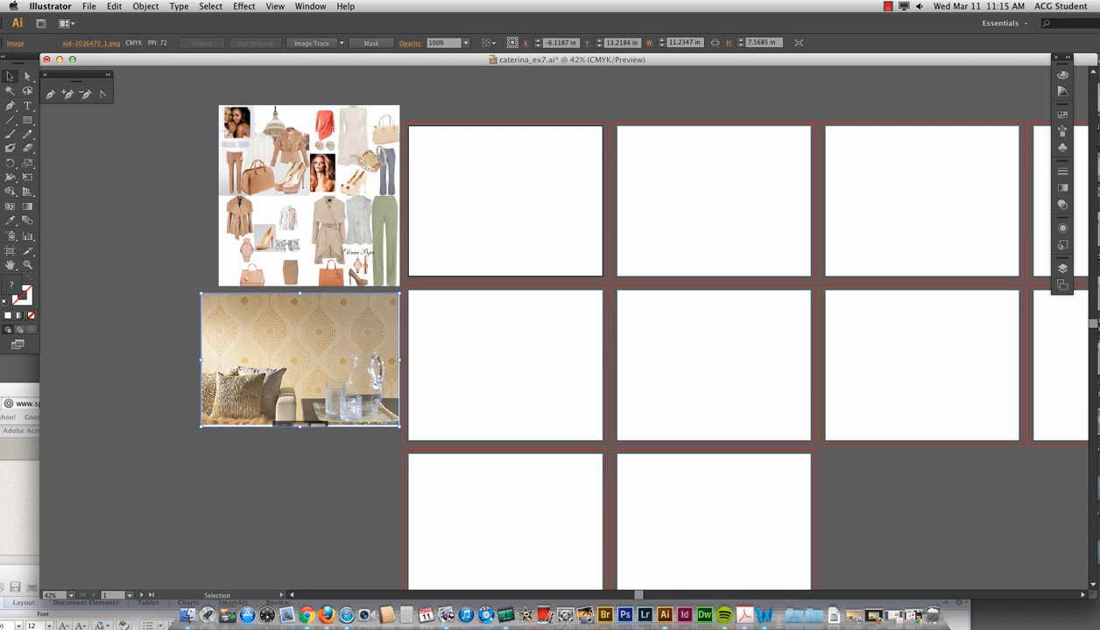
Place the outfit image e4bb8b6a...5c2a0b.jpg without linking and move it off the artboards, beside the clothing collage.
left_click(89, 5)
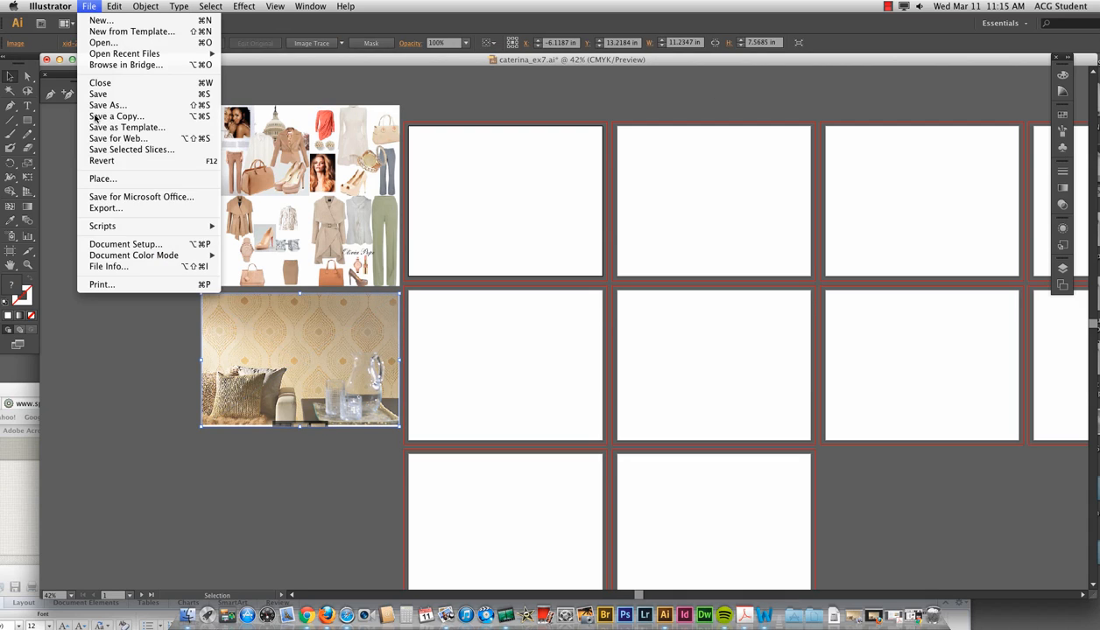
left_click(114, 175)
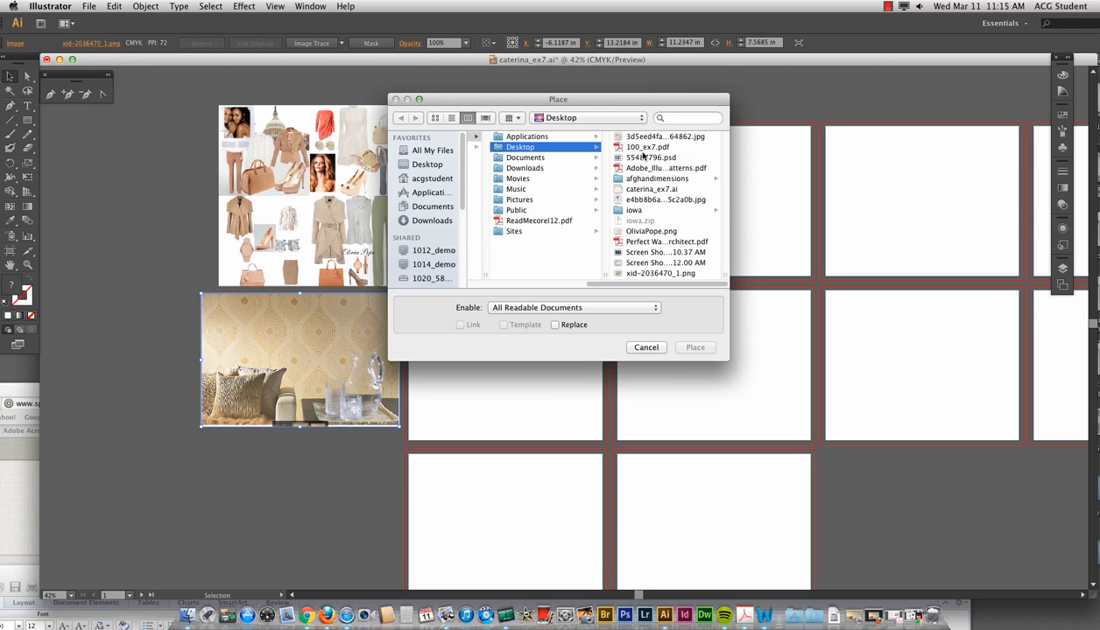
left_click(635, 157)
left_click(561, 189)
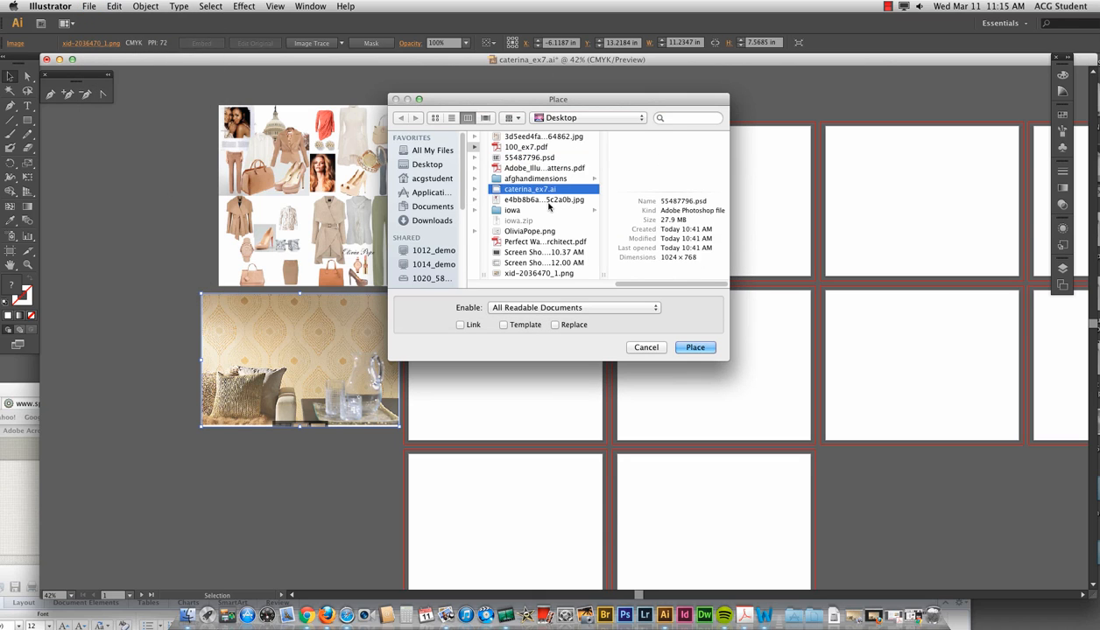
left_click(550, 200)
left_click(697, 348)
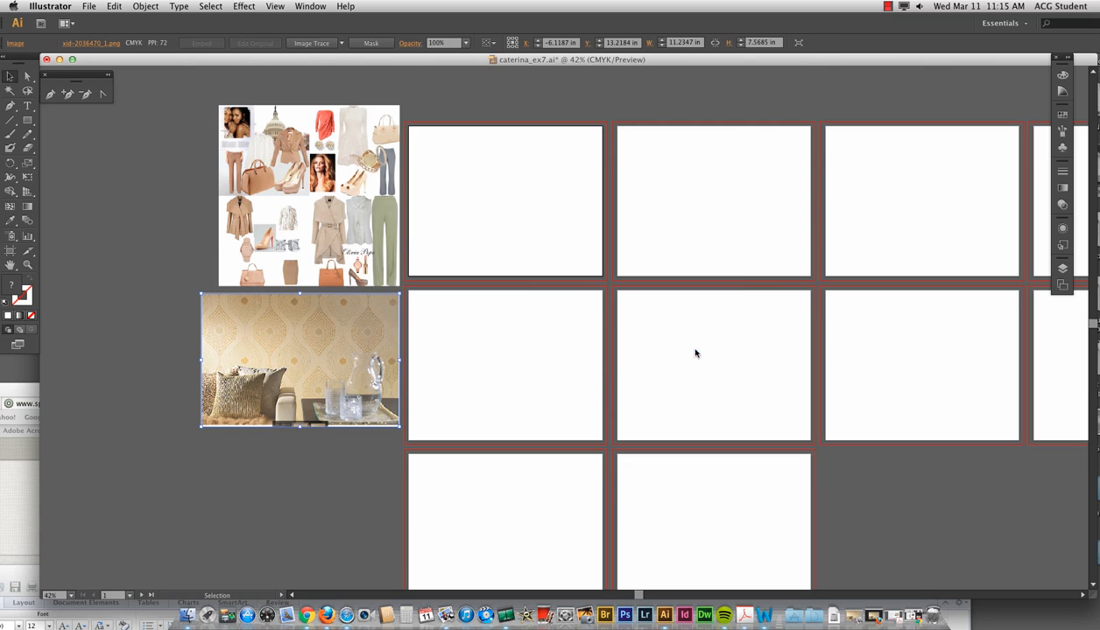
left_click_drag(541, 313, 127, 115)
left_click_drag(121, 163, 44, 295)
left_click_drag(156, 231, 168, 238)
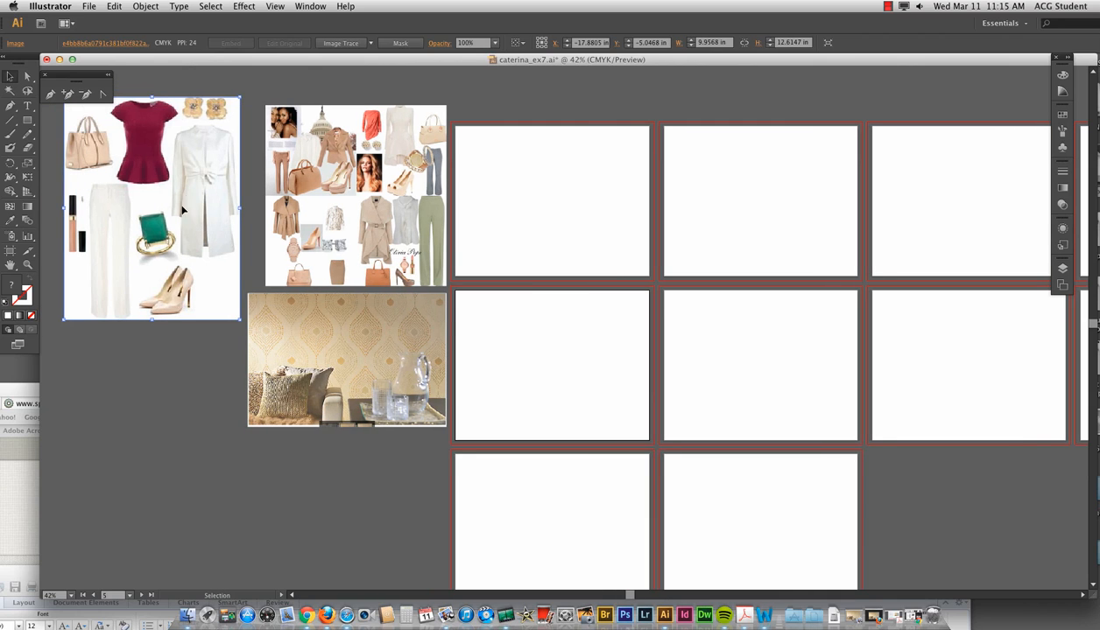
left_click(89, 6)
left_click(103, 176)
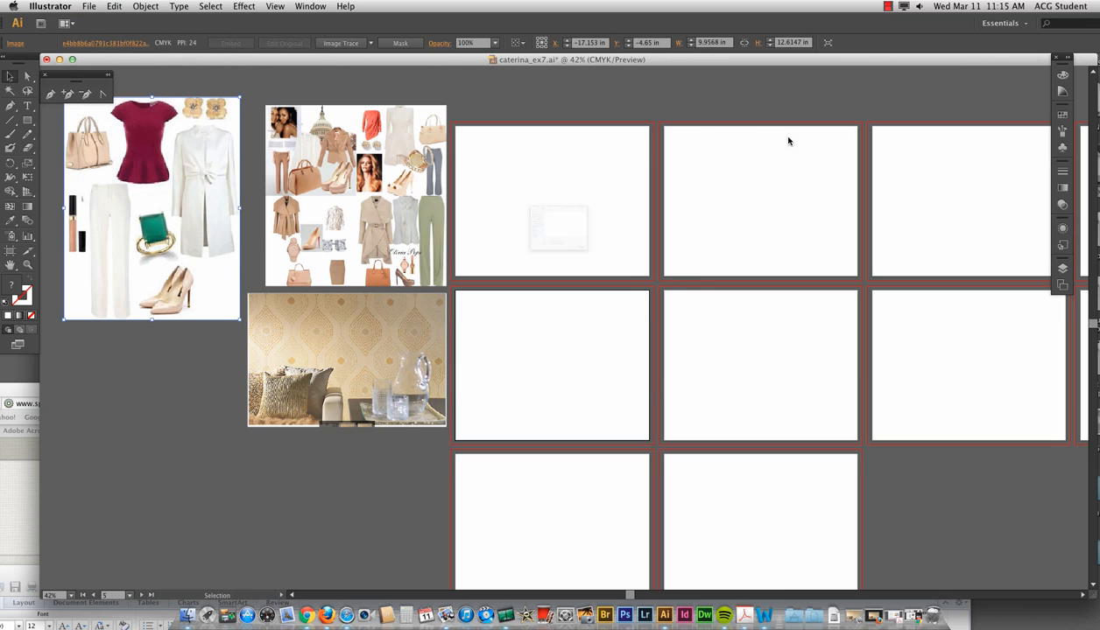
left_click(506, 252)
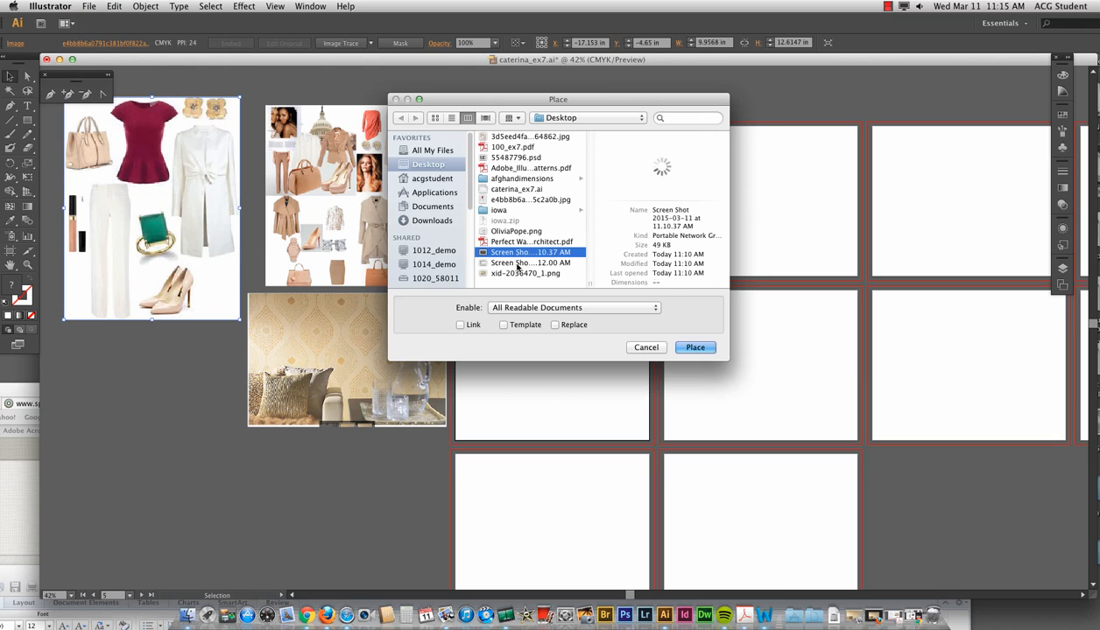
left_click(517, 263)
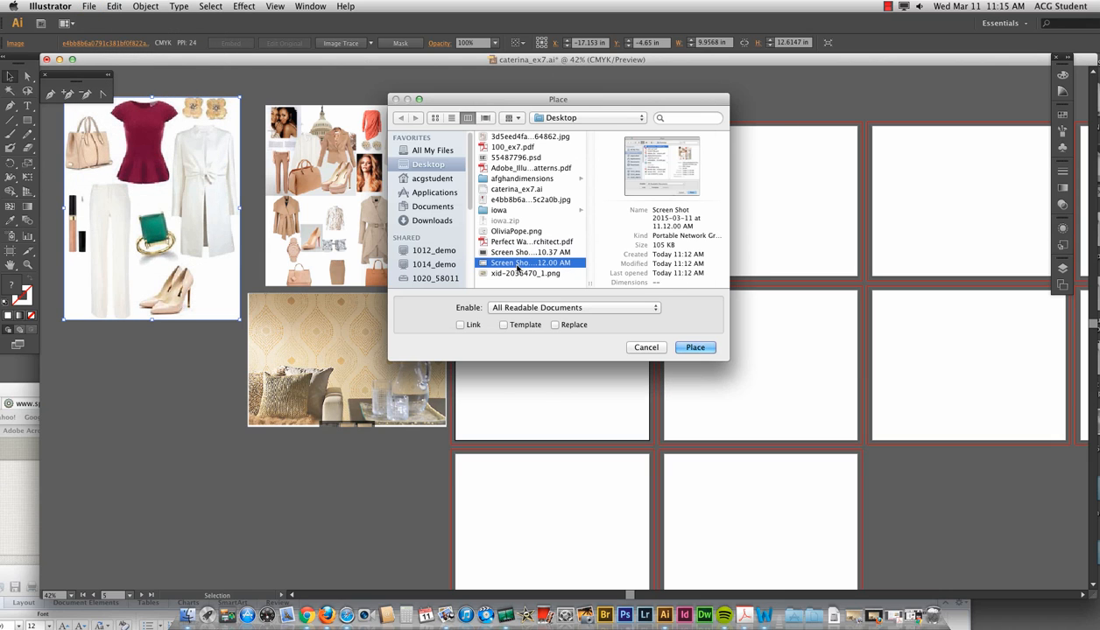
left_click(508, 201)
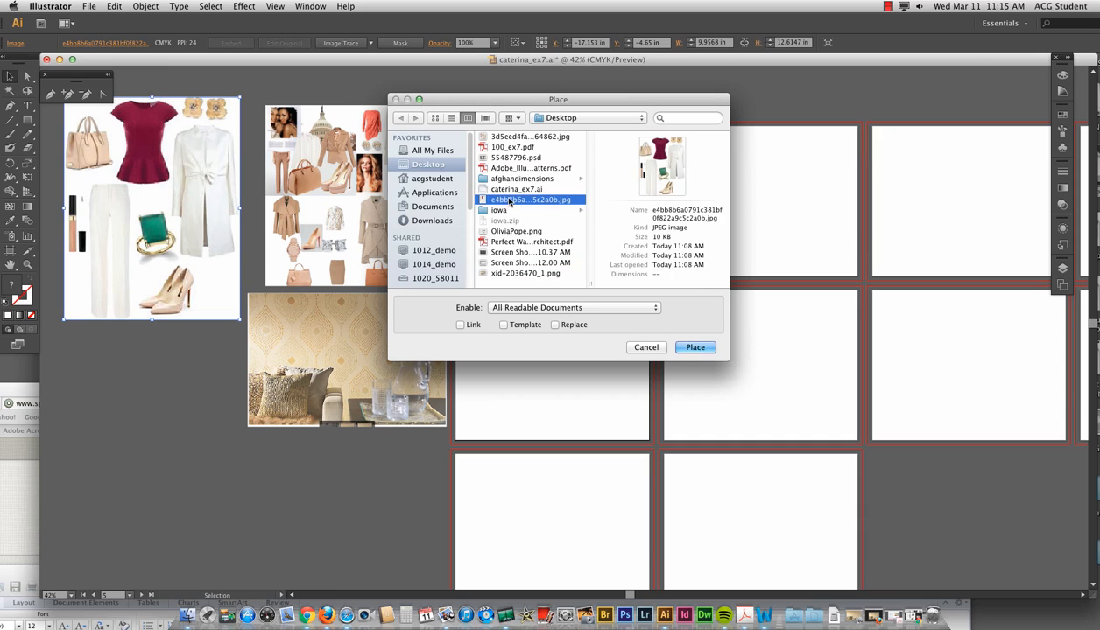
left_click(646, 347)
left_click(468, 386)
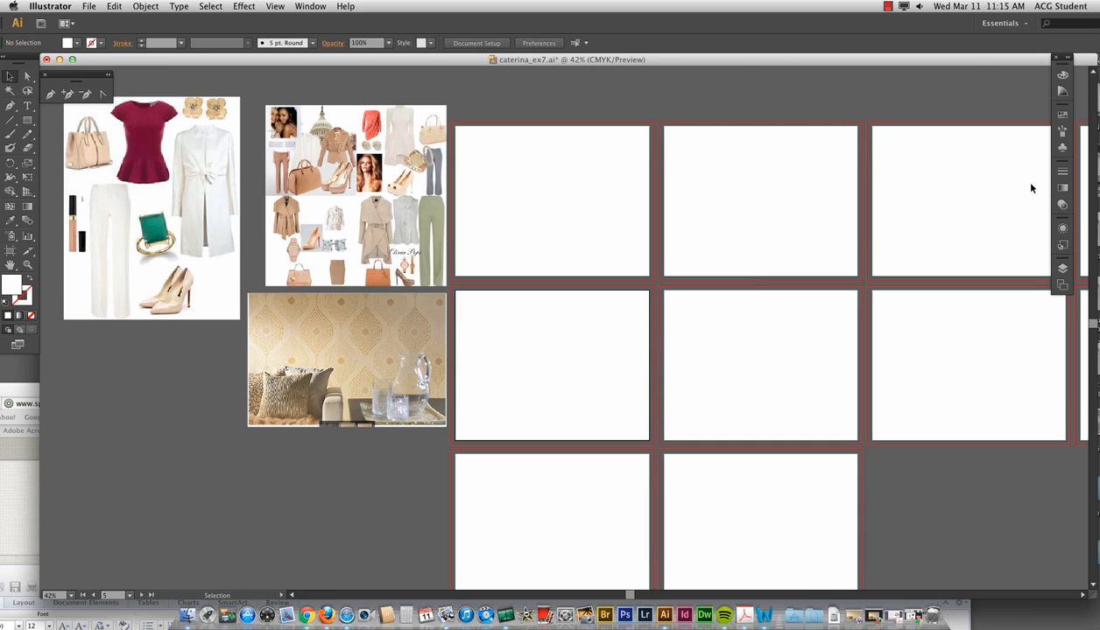
Show the document's layers in a floating Layers panel over the artboards and enlarge it.
left_click(1062, 268)
left_click_drag(988, 259, 703, 92)
left_click_drag(746, 203, 814, 259)
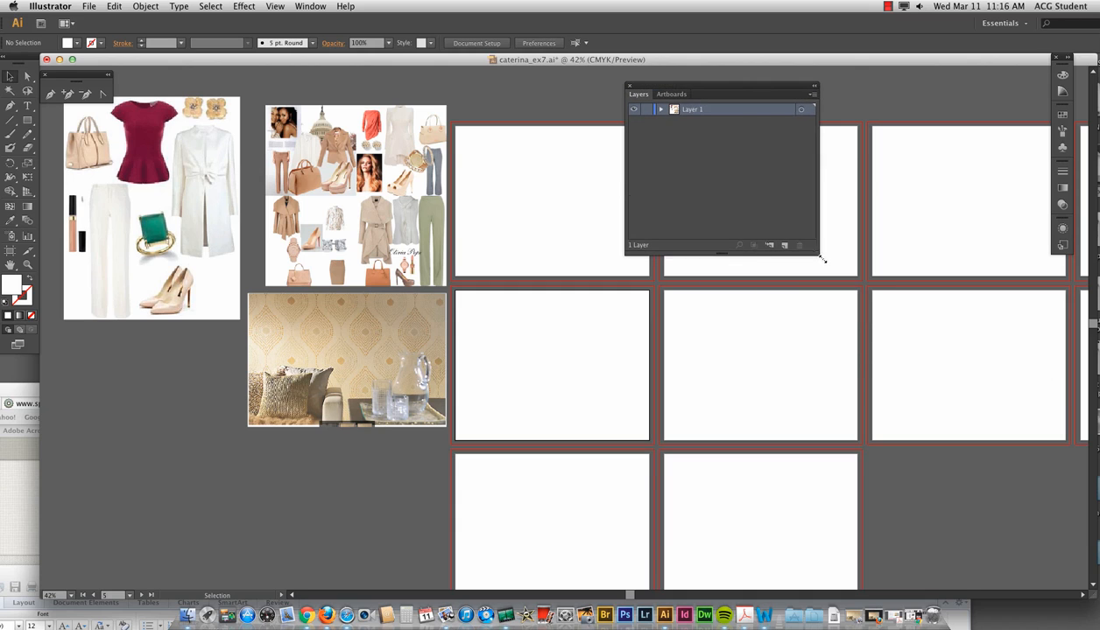
Toggle the display of Layer 1 off and back on.
left_click(632, 109, "super")
key("super+y")
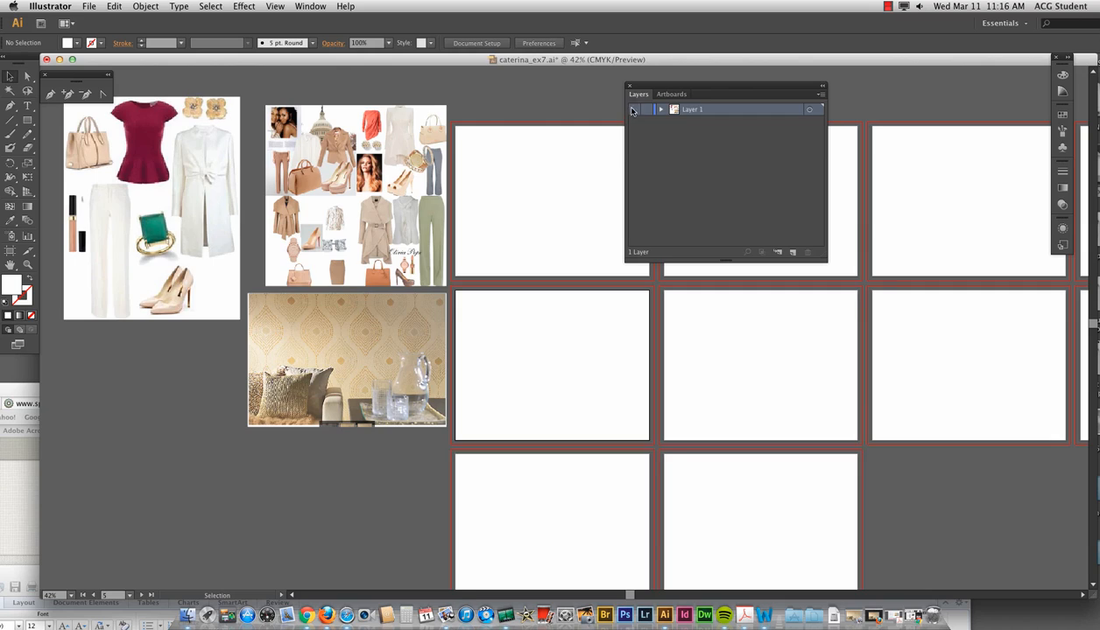
key("super+y")
key("super+y")
Rename Layer 1 to "inspiration".
double_click(697, 113)
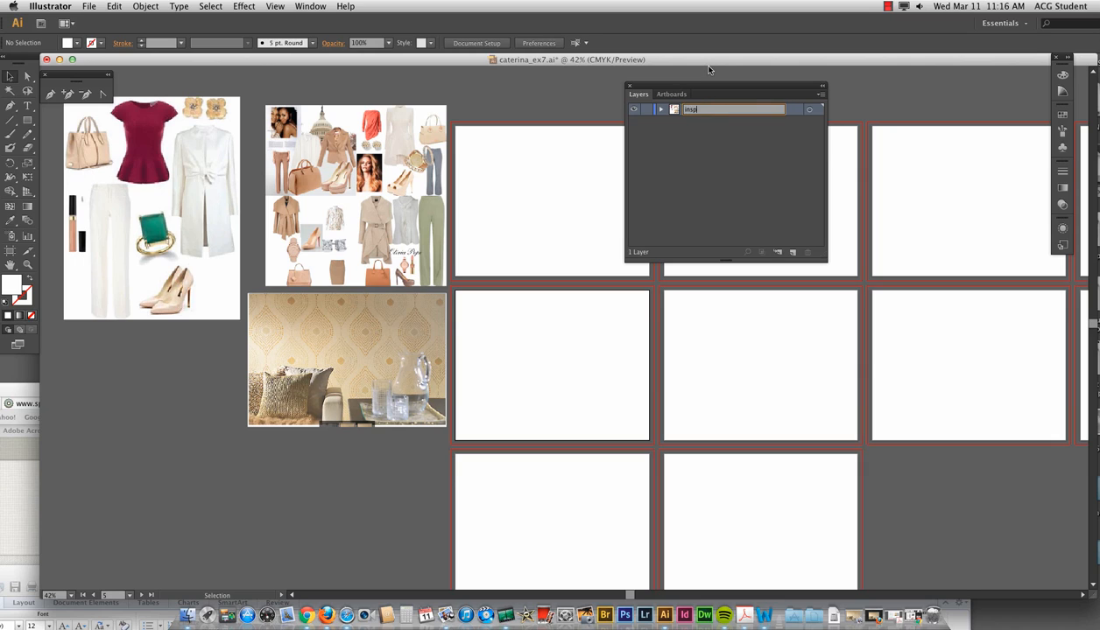
type("inspiration")
key("Return")
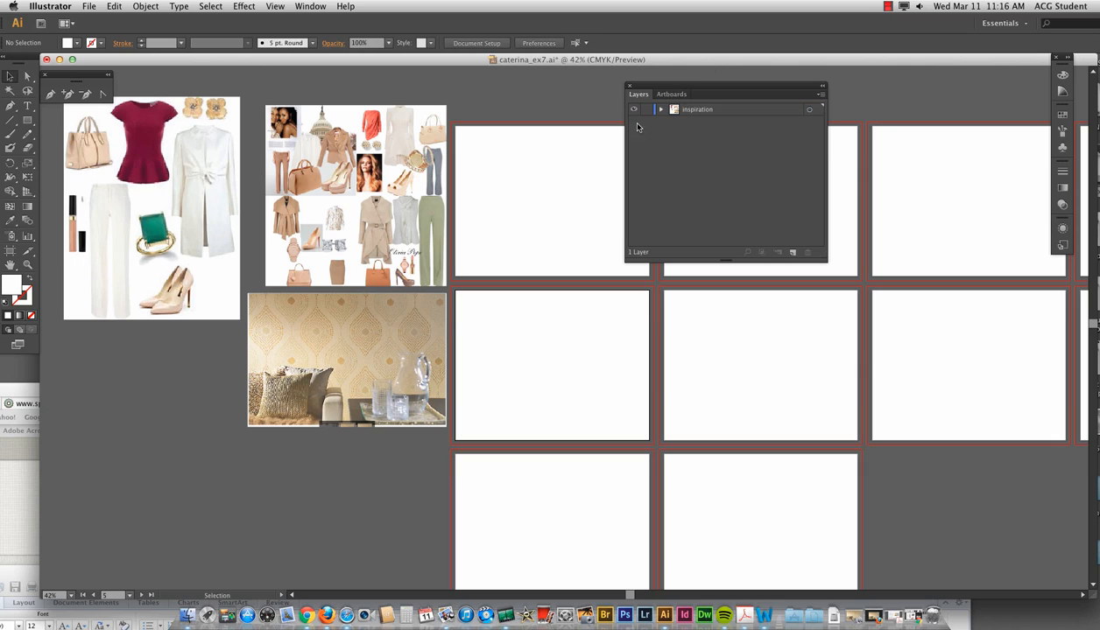
Lock the inspiration layer and switch its images' display off and back on.
left_click(633, 109)
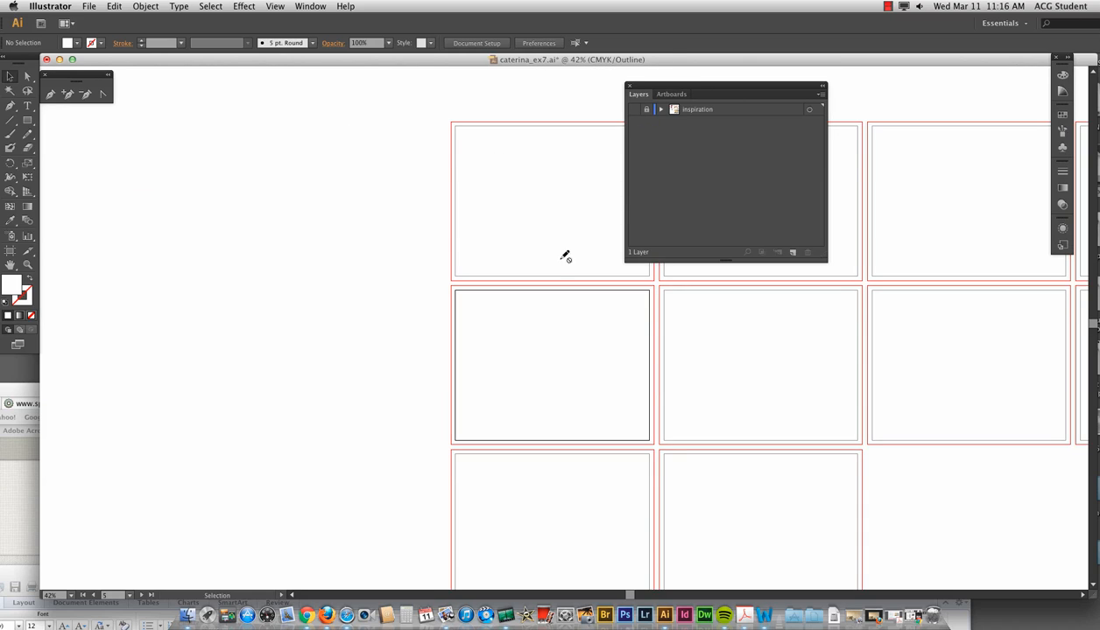
left_click(11, 119)
left_click(14, 91)
left_click(636, 108, "super")
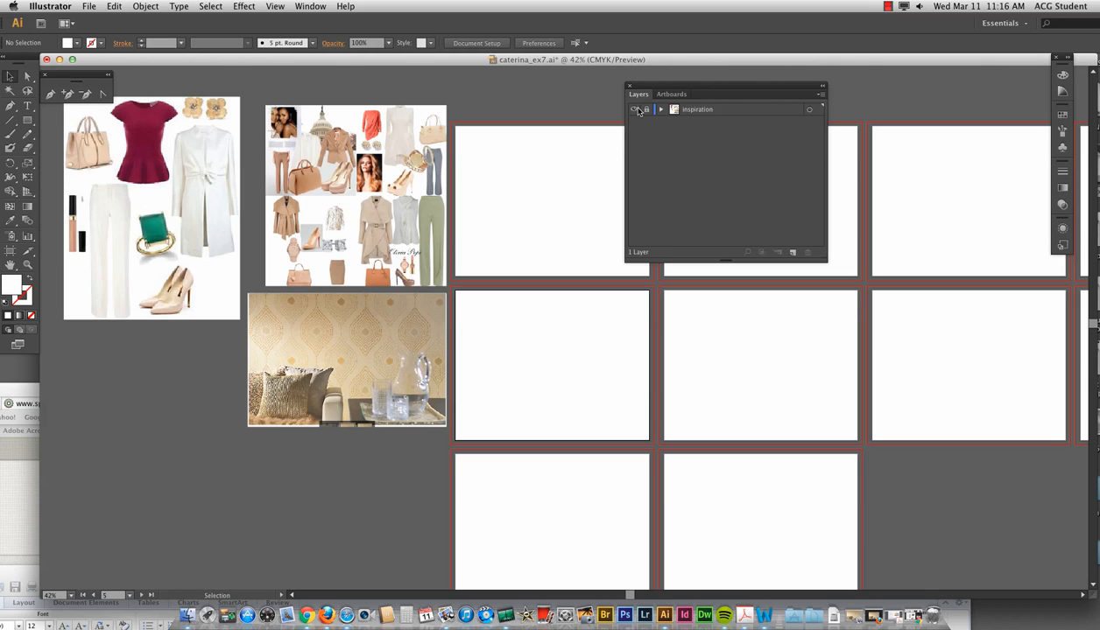
Create a new layer above the inspiration layer and name it "wallpaper".
left_click(792, 253)
double_click(691, 108)
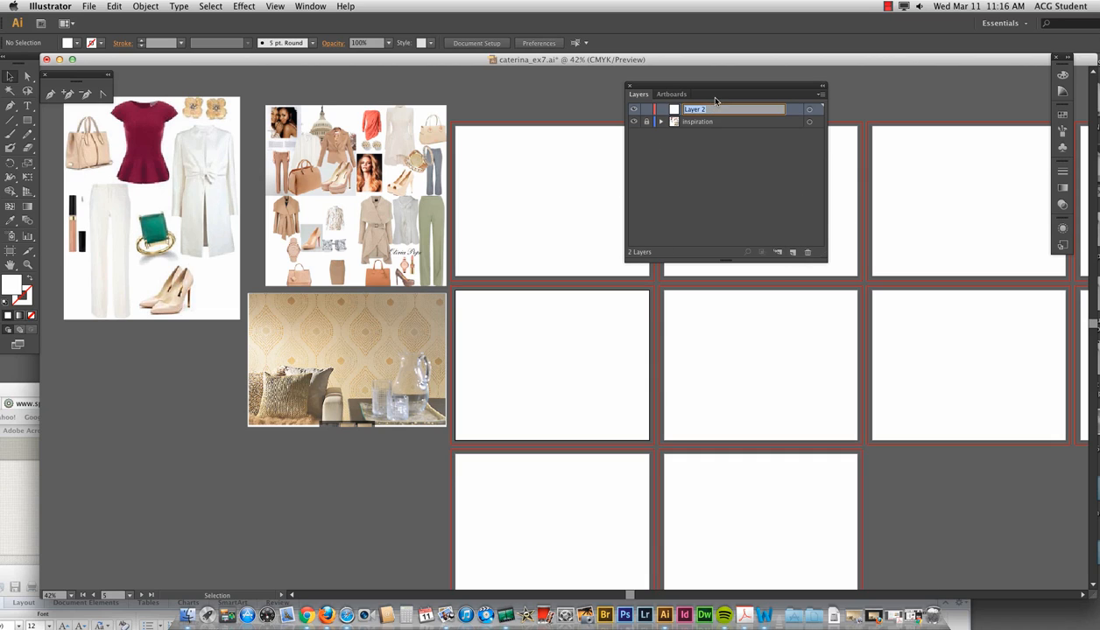
type("wallpaper")
left_click(735, 185)
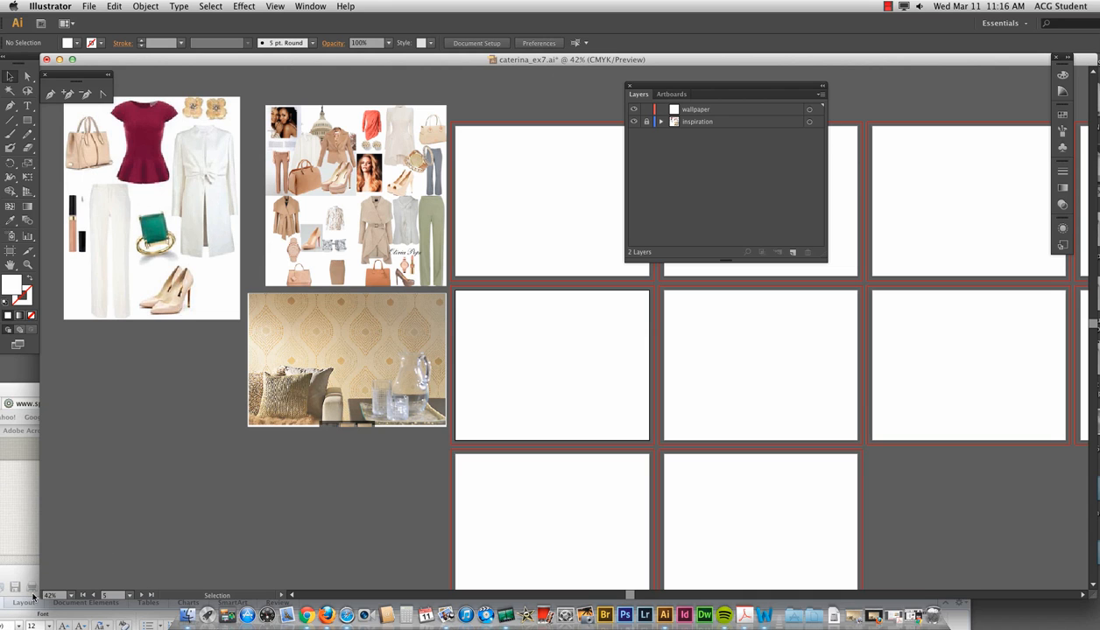
Switch to the Word document Document1 and add " / pad" at the end of the "Choose 1: Hipsters crib" line.
left_click_drag(24, 574, 203, 105)
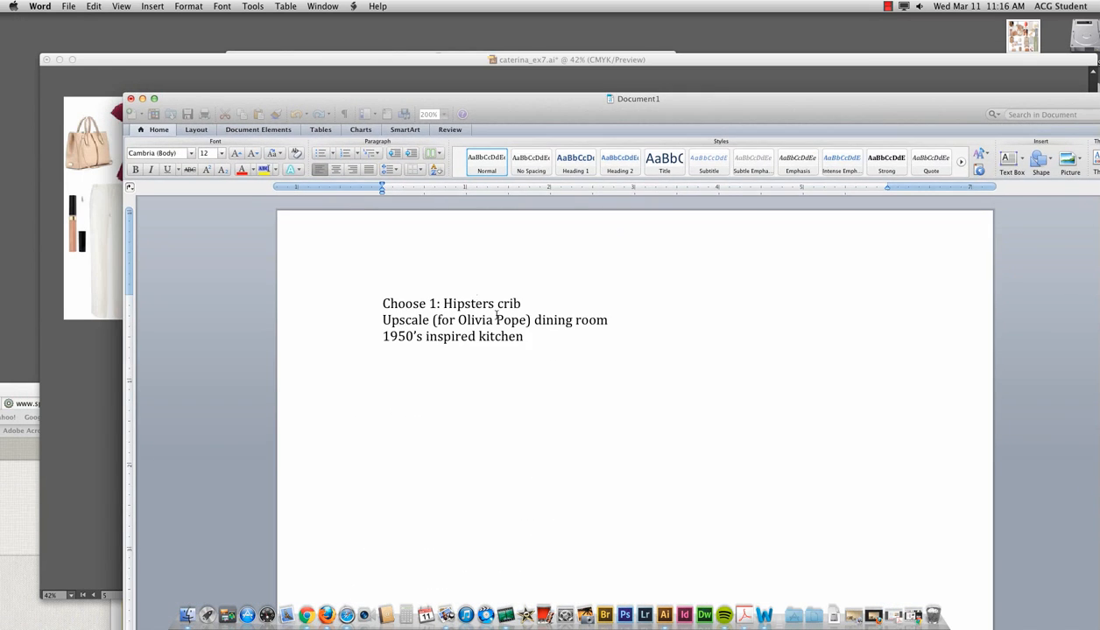
left_click_drag(534, 337, 627, 329)
left_click(565, 315)
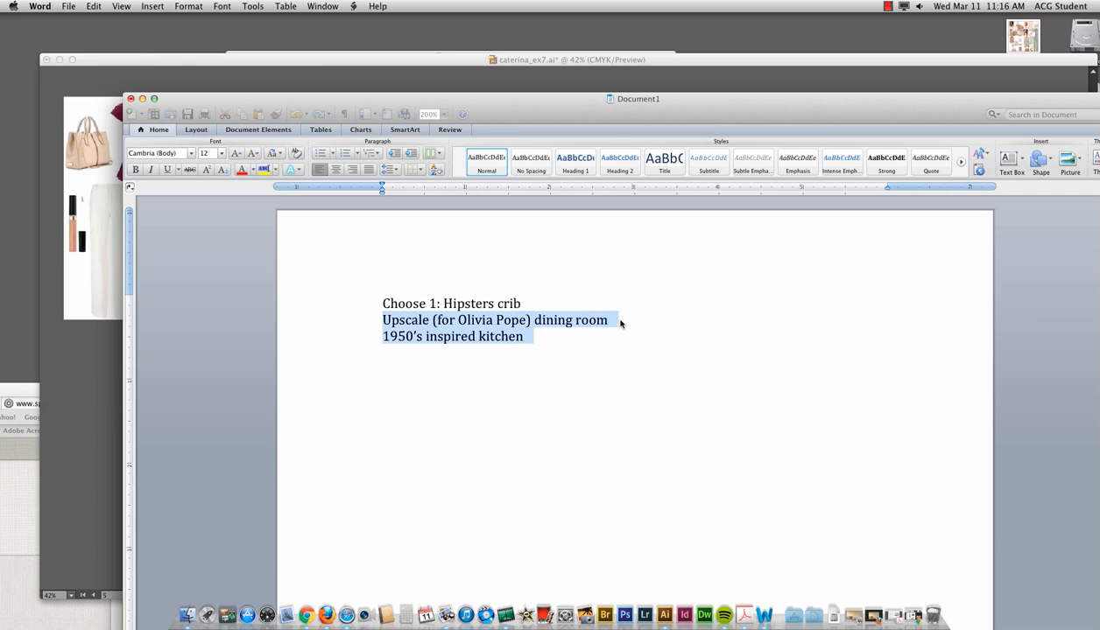
left_click(531, 339)
left_click_drag(529, 303, 444, 304)
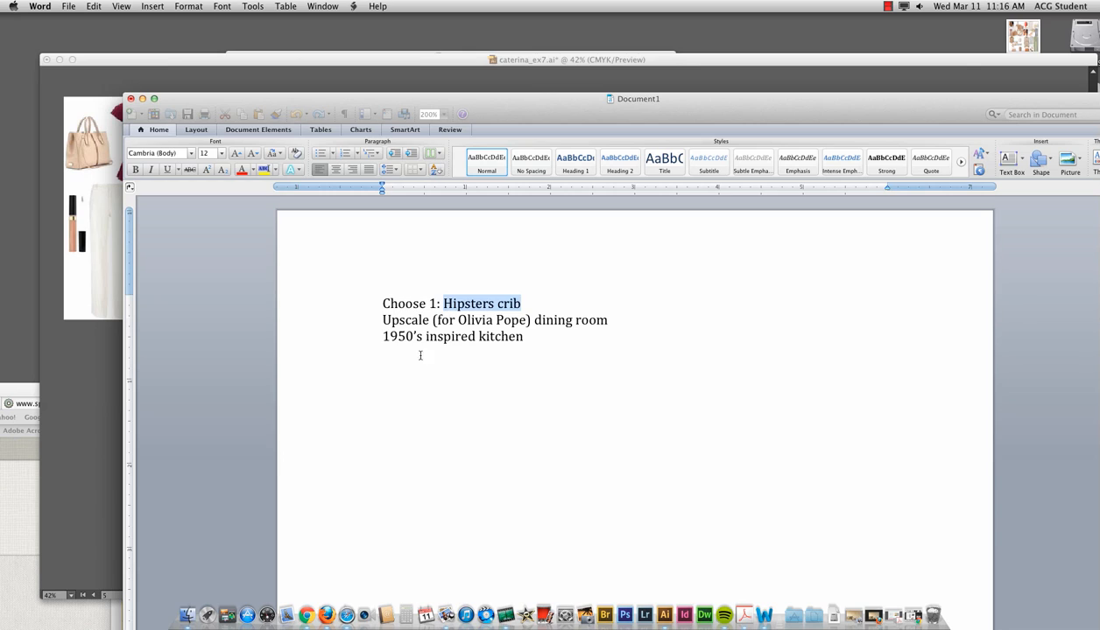
left_click(531, 300)
type("/")
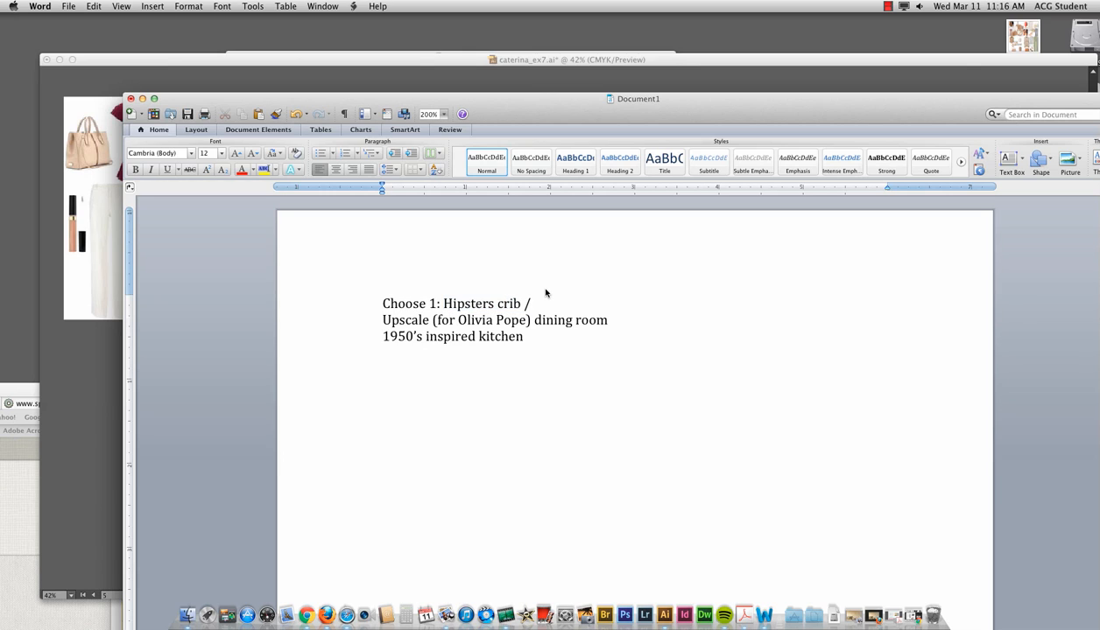
type(" pad")
Copy all three lines of theme choices and move the Word window down to uncover the Illustrator document.
left_click(534, 340)
left_click_drag(534, 341, 381, 305)
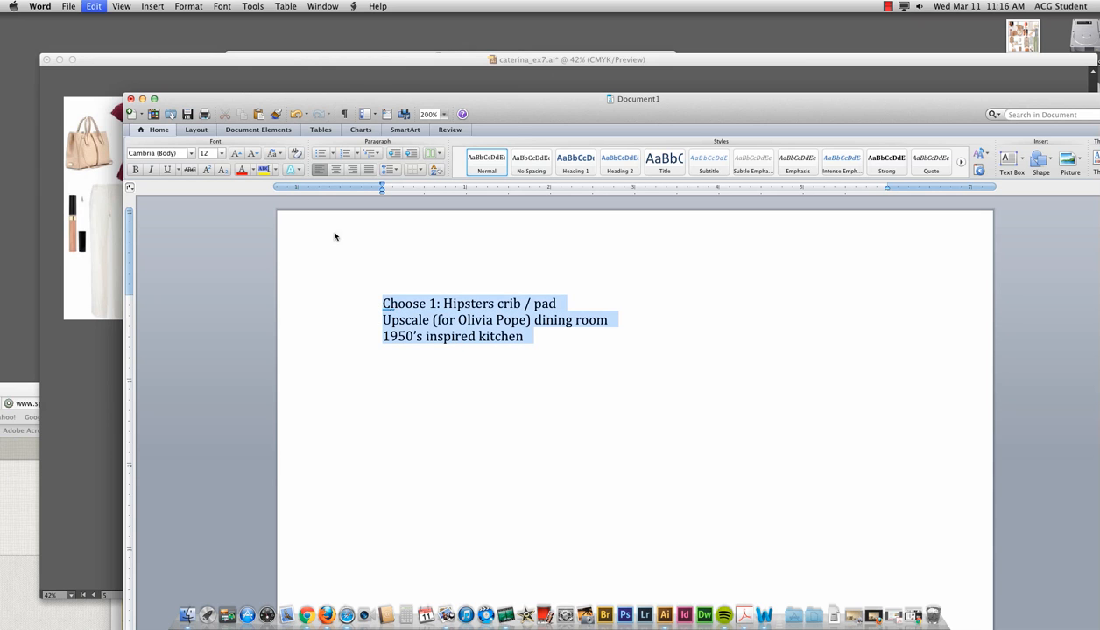
left_click_drag(227, 103, 227, 481)
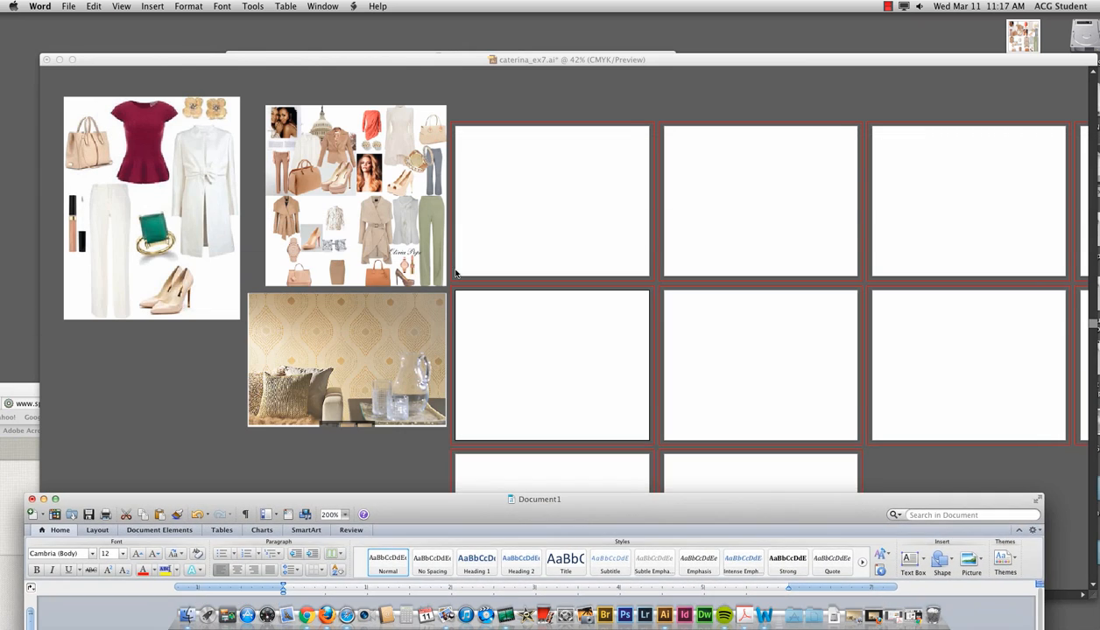
Back in Illustrator, draw a text area about 8.37 by 3.17 in below the outfit image and paste the copied theme choices into it.
left_click(497, 143)
left_click(27, 105)
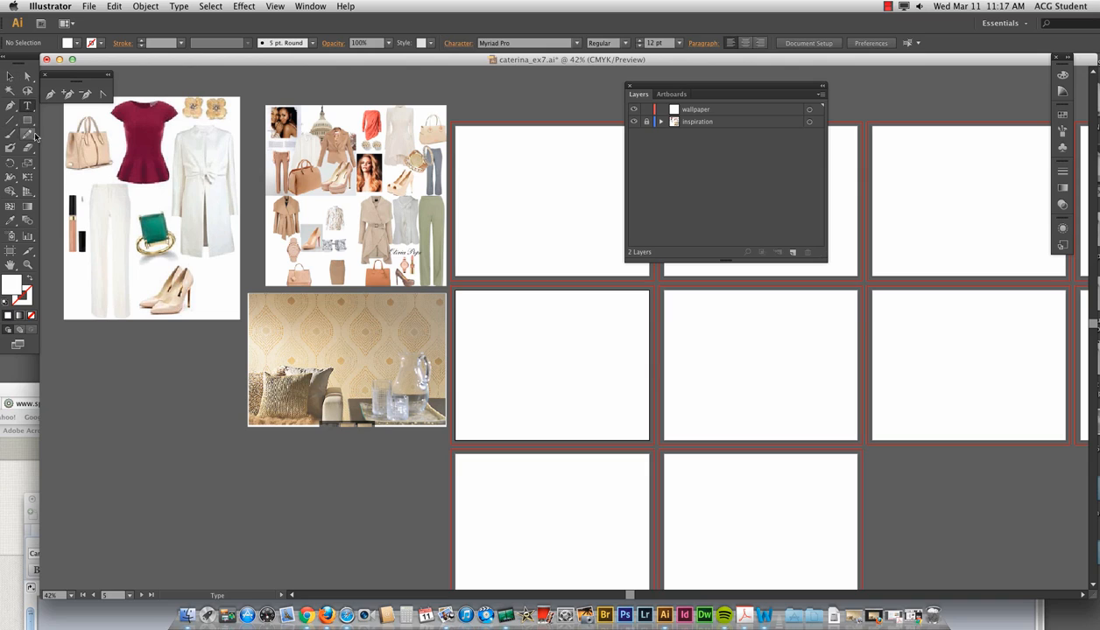
left_click_drag(70, 337, 218, 392)
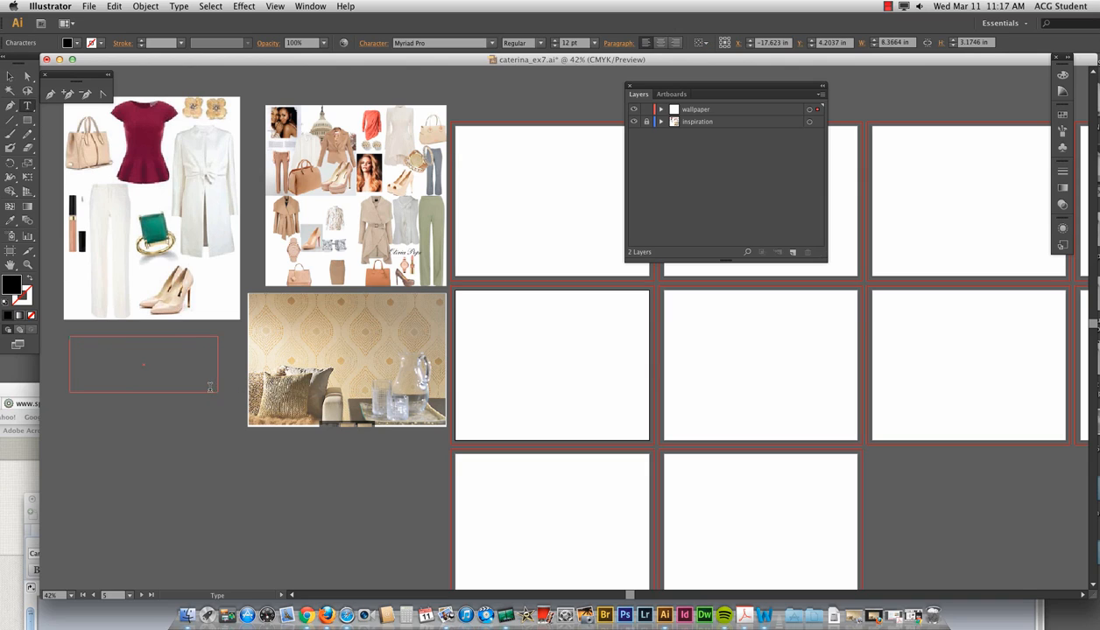
key("super+v")
Set all the pasted theme text to 48 pt and deselect the text area.
key("super+a")
left_click(594, 42)
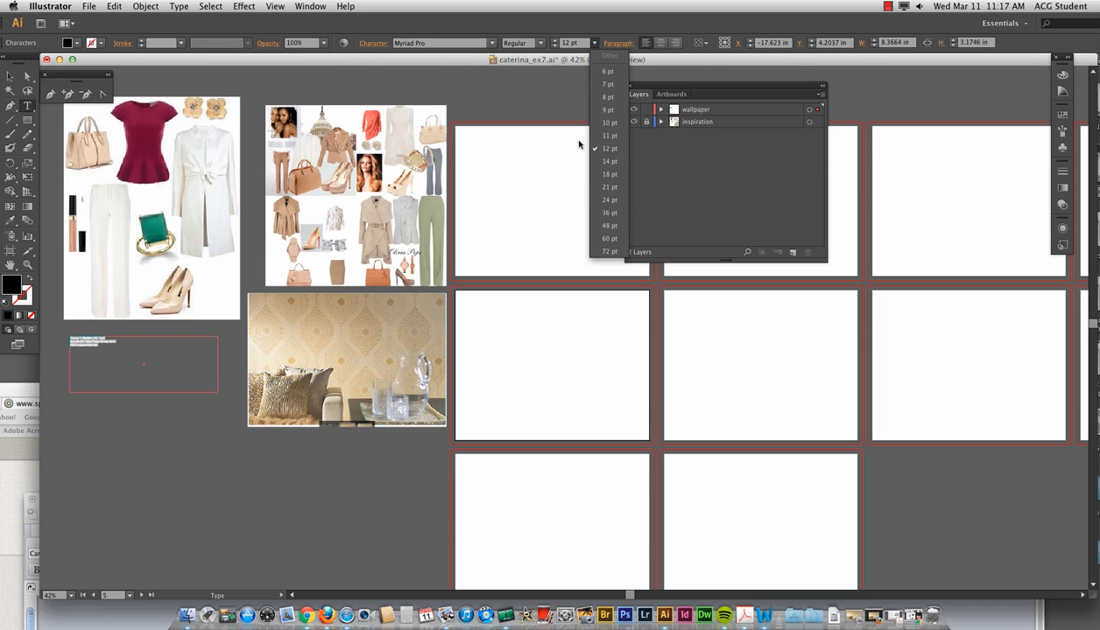
left_click(608, 225)
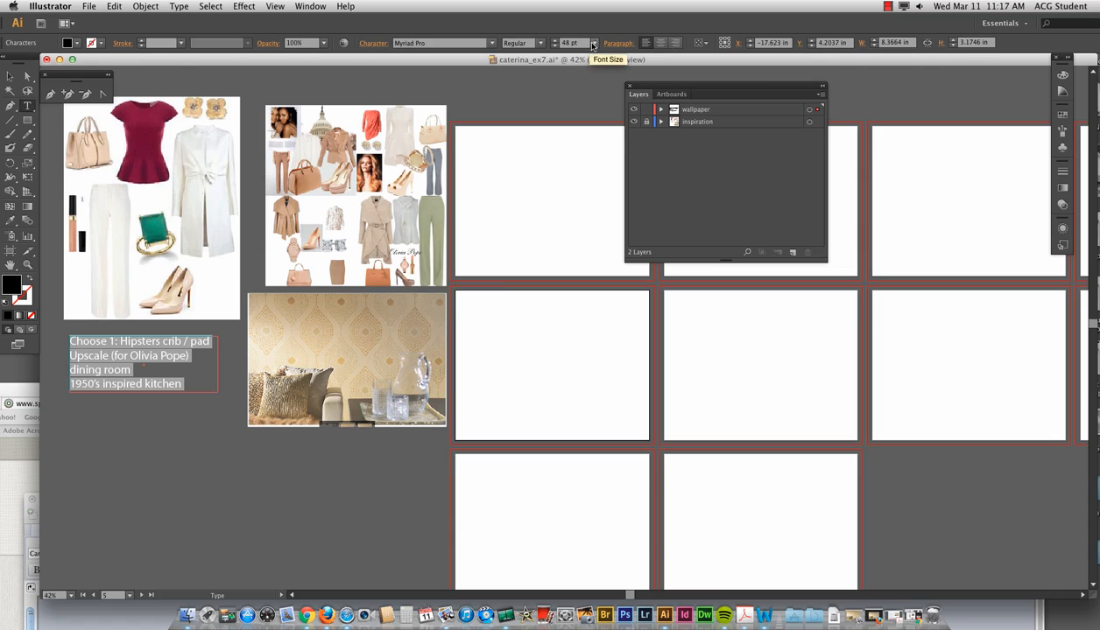
left_click(10, 76)
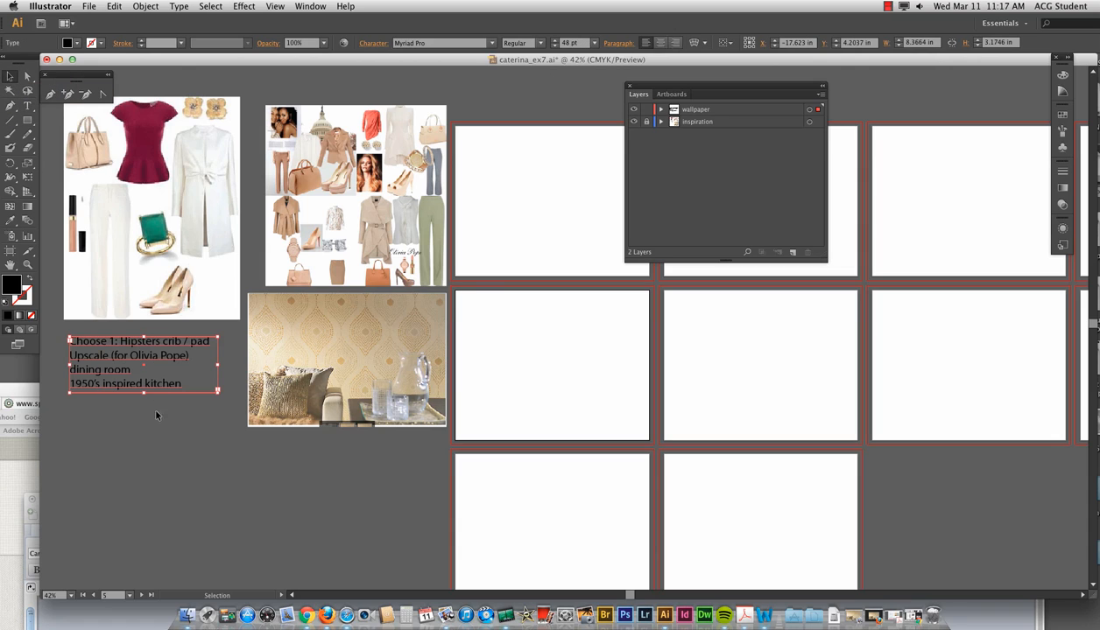
left_click(212, 465)
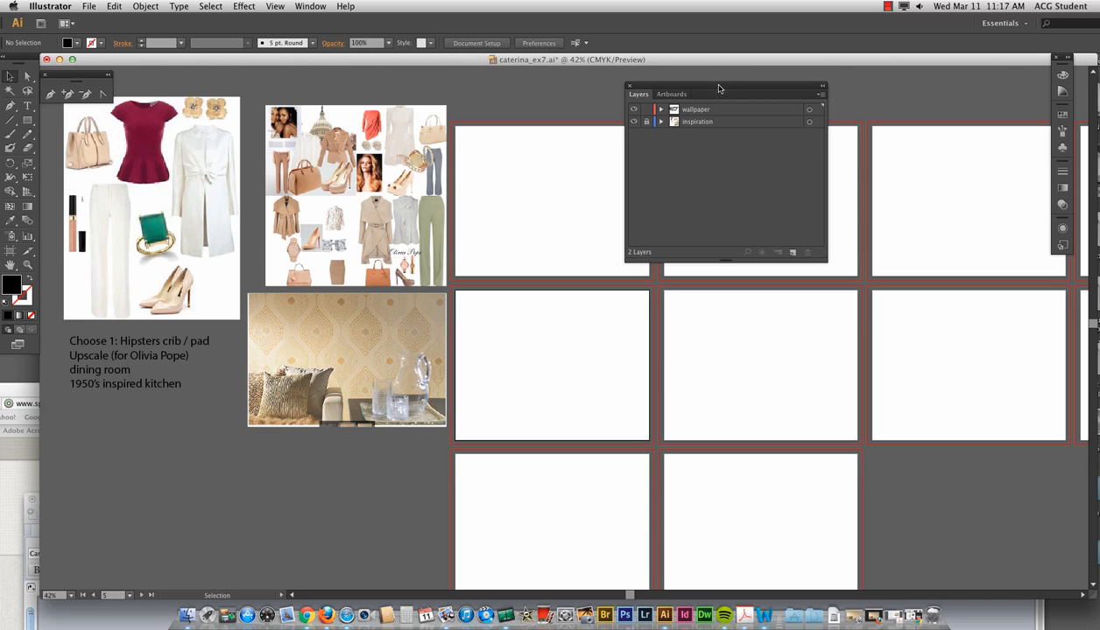
Move the Layers panel away from the middle artboards and examine the wallpaper image's dotted teardrop motif up close.
left_click_drag(753, 88, 912, 85)
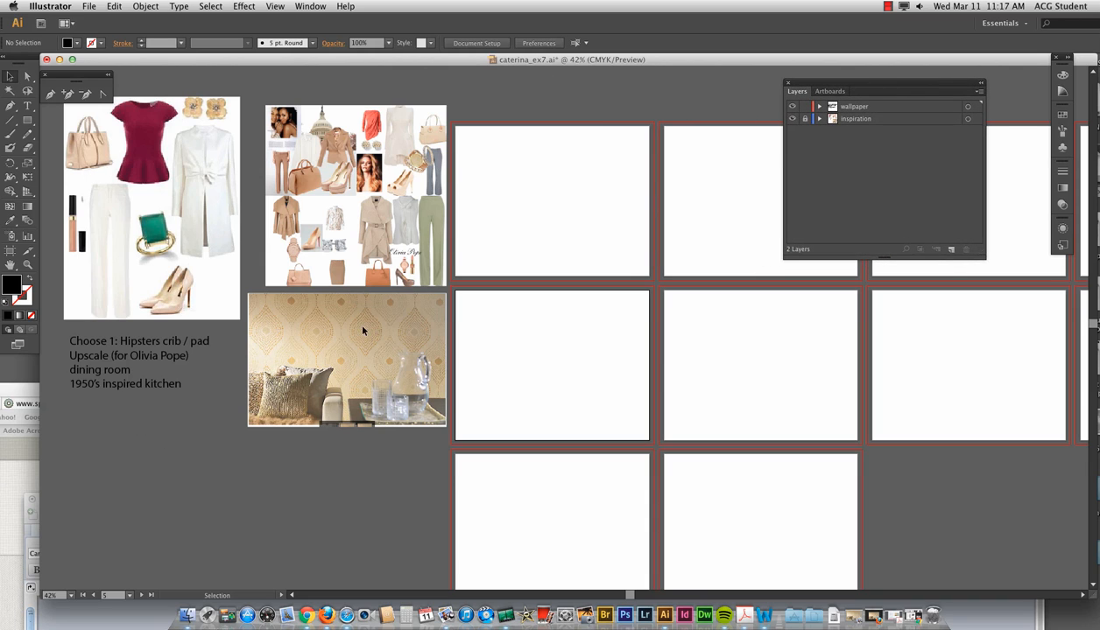
key("super+equal")
key("super+equal")
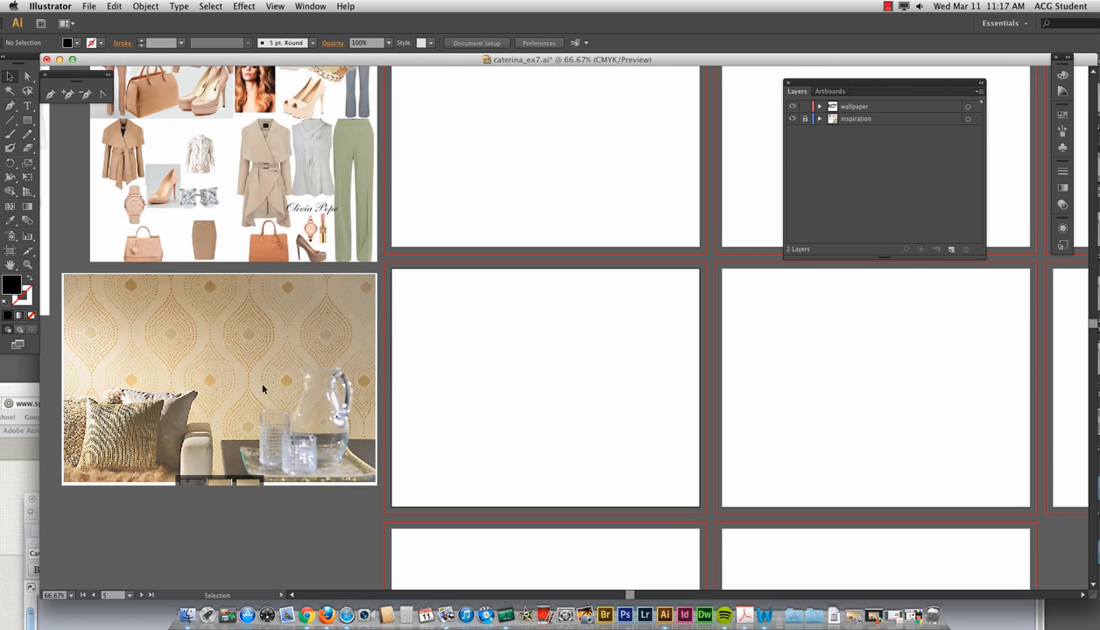
key("super+equal")
key("super+equal")
left_click_drag(122, 335, 393, 342)
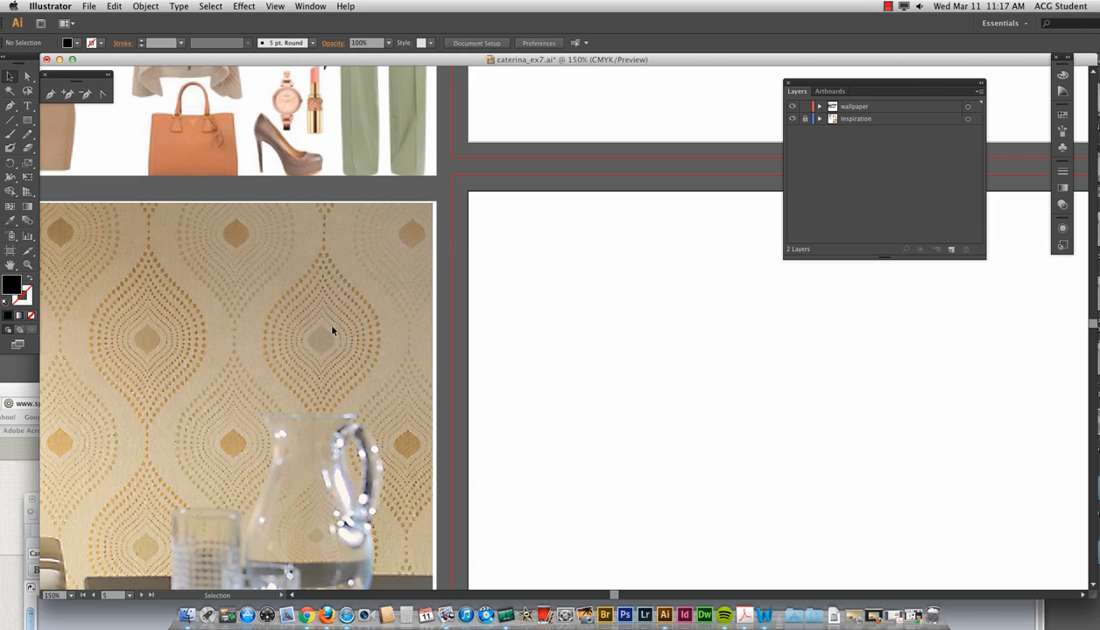
key("super+equal")
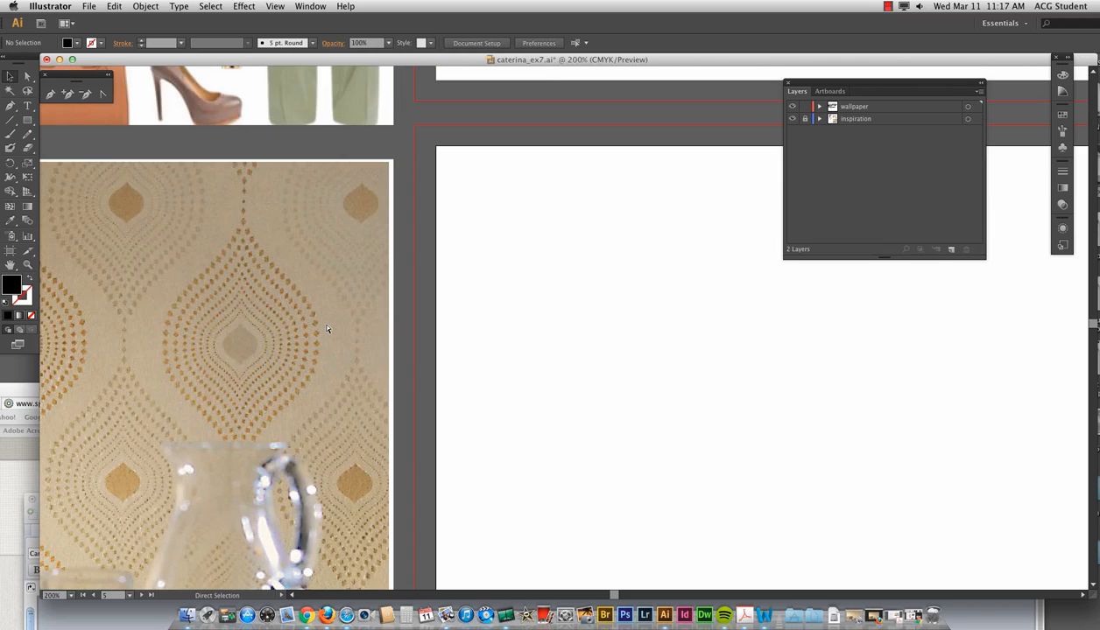
key("super+equal")
left_click_drag(152, 348, 343, 361)
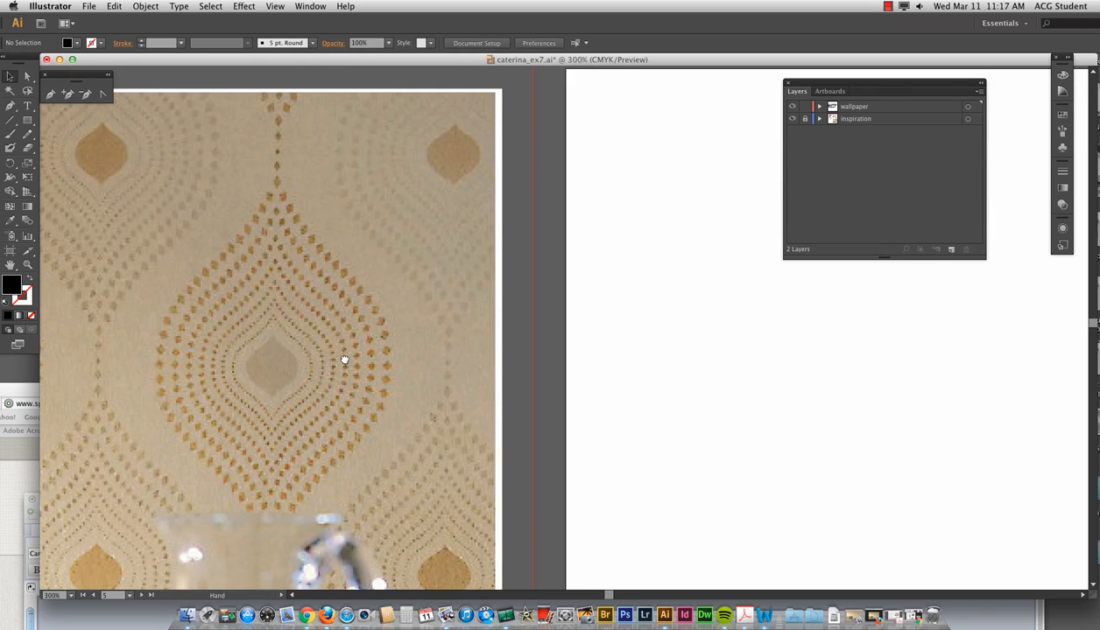
key("super+minus")
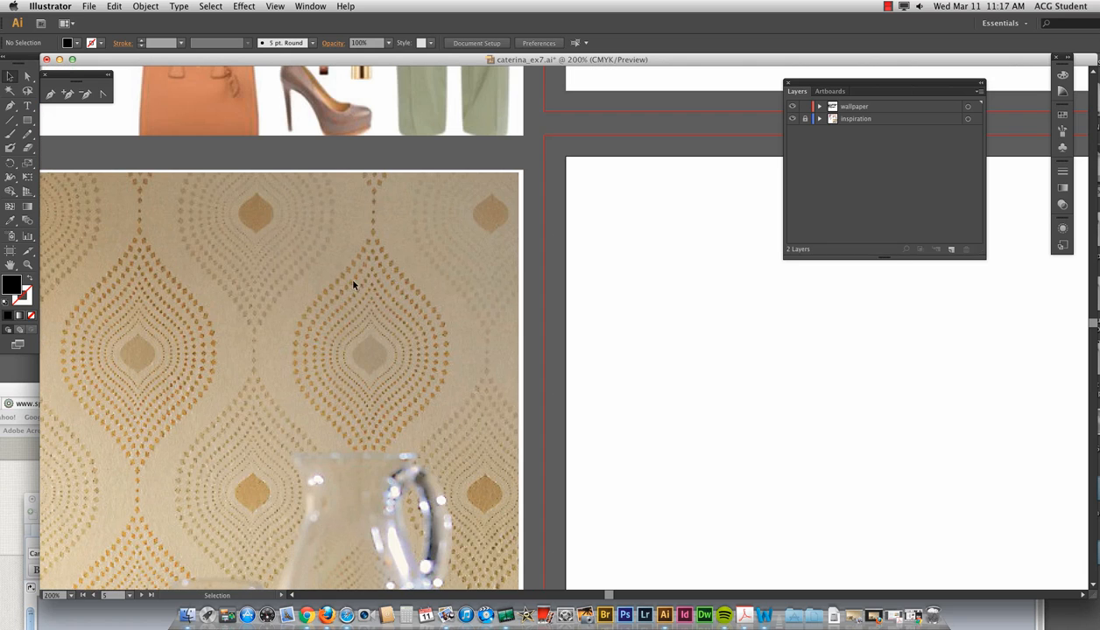
Trace the left half of the motif's solid center with the Pen tool, about 0.19 in wide, with a black stroke and no fill.
left_click(11, 107)
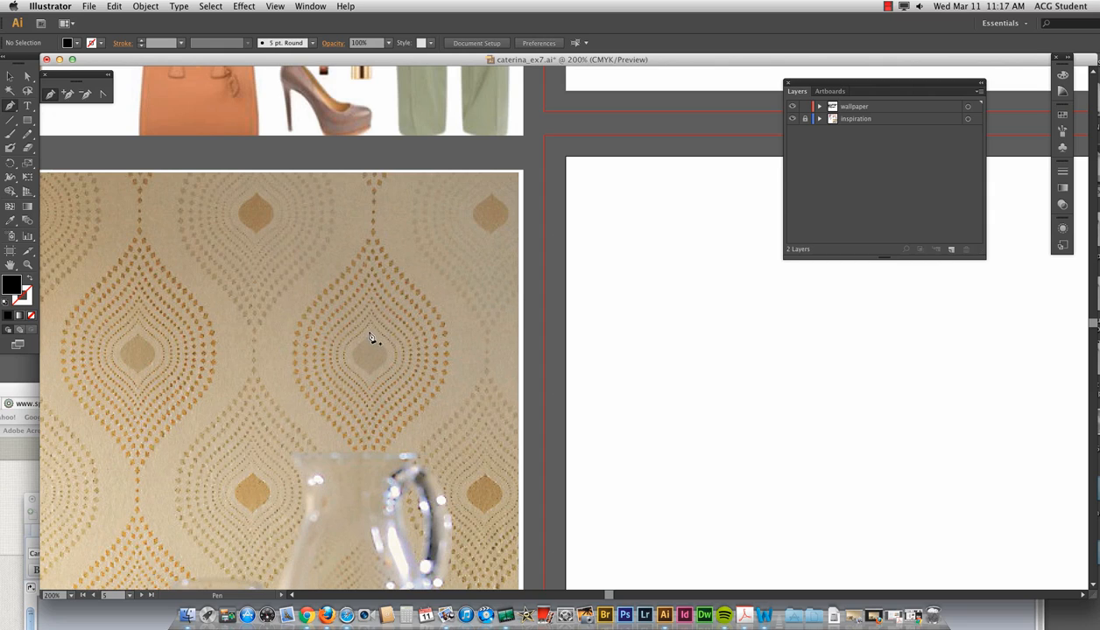
left_click(369, 340)
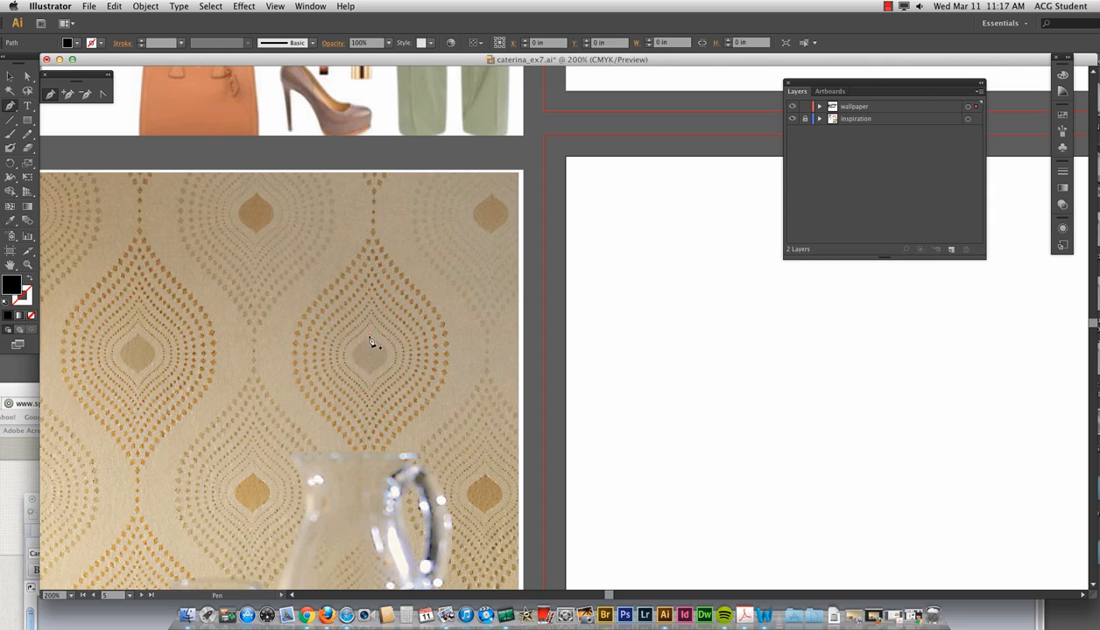
left_click(29, 278)
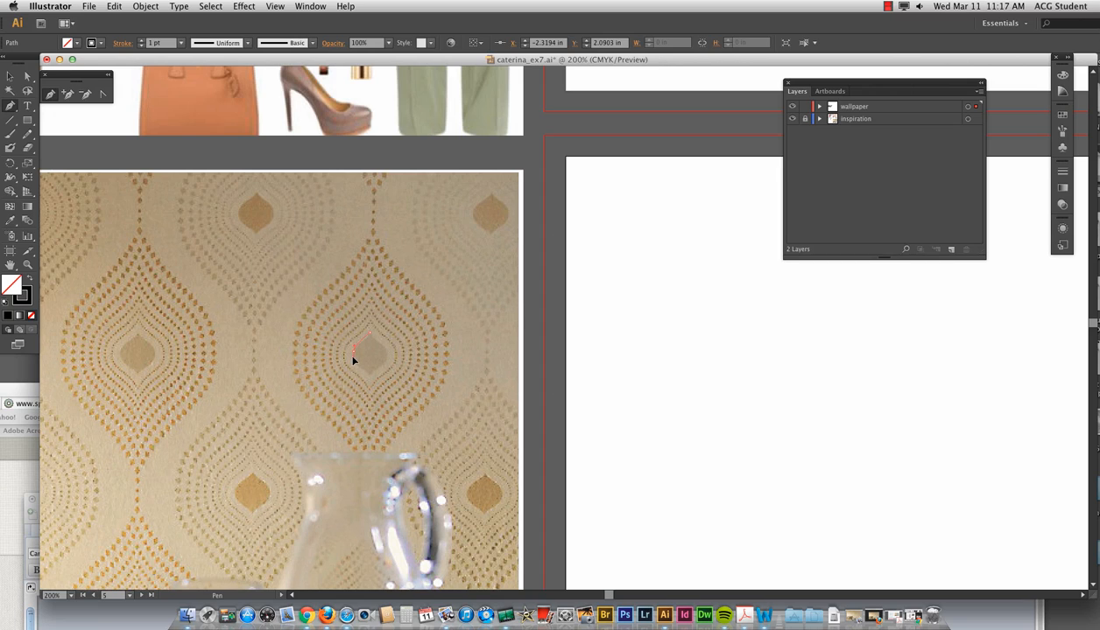
left_click_drag(369, 356, 369, 376)
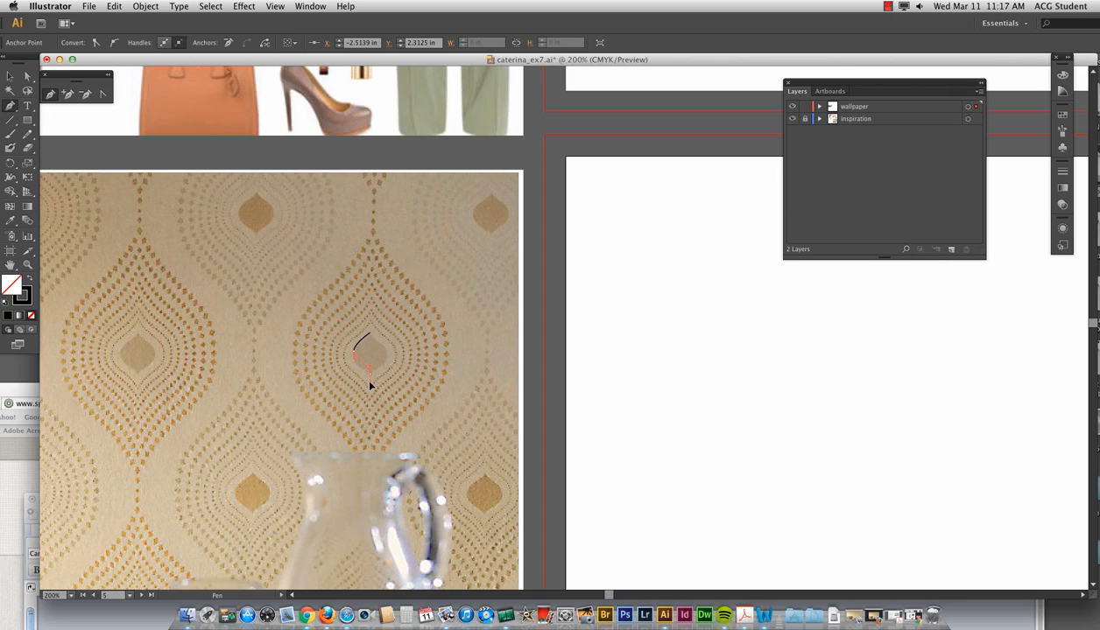
left_click(368, 375)
left_click(9, 77)
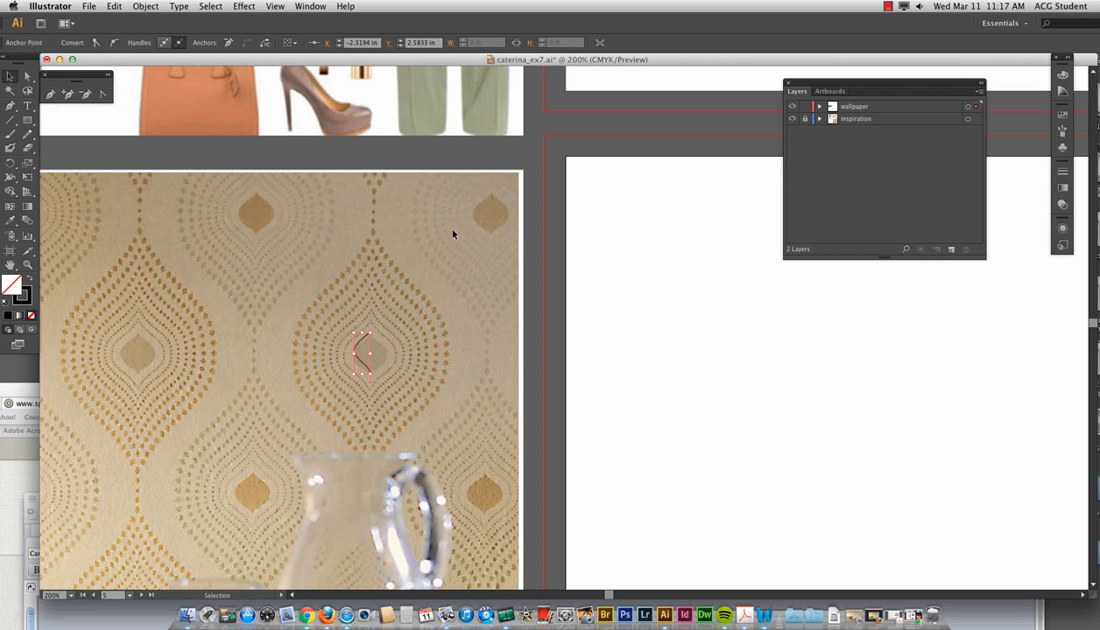
left_click(577, 491)
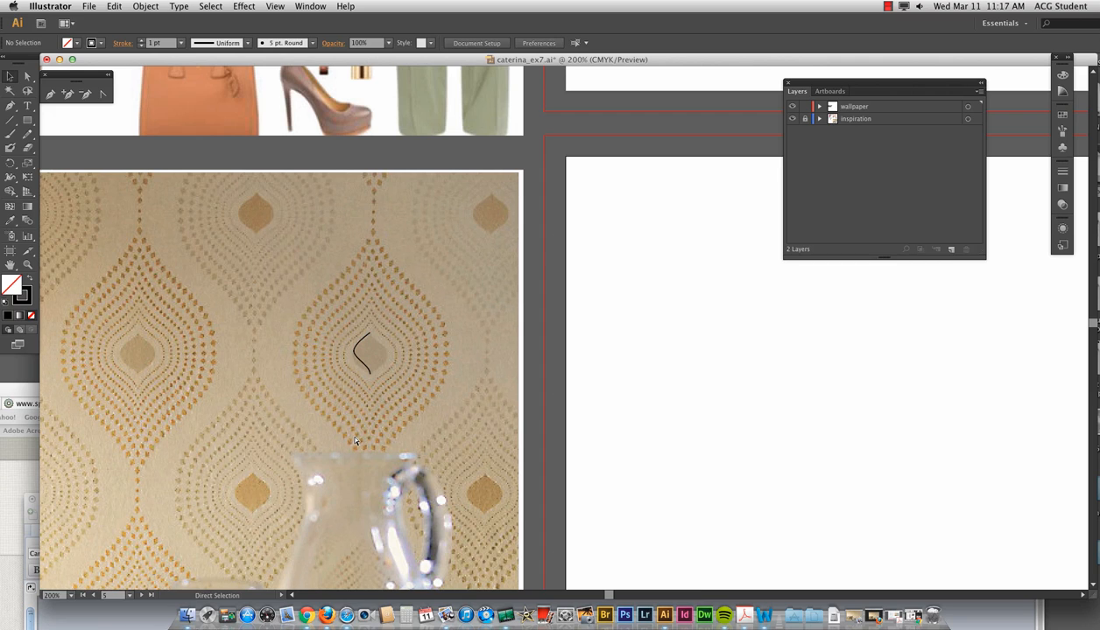
Refine the traced half outline by reshaping the curve at its leftmost anchor and moving its top anchor slightly down.
key("super+equal")
key("a")
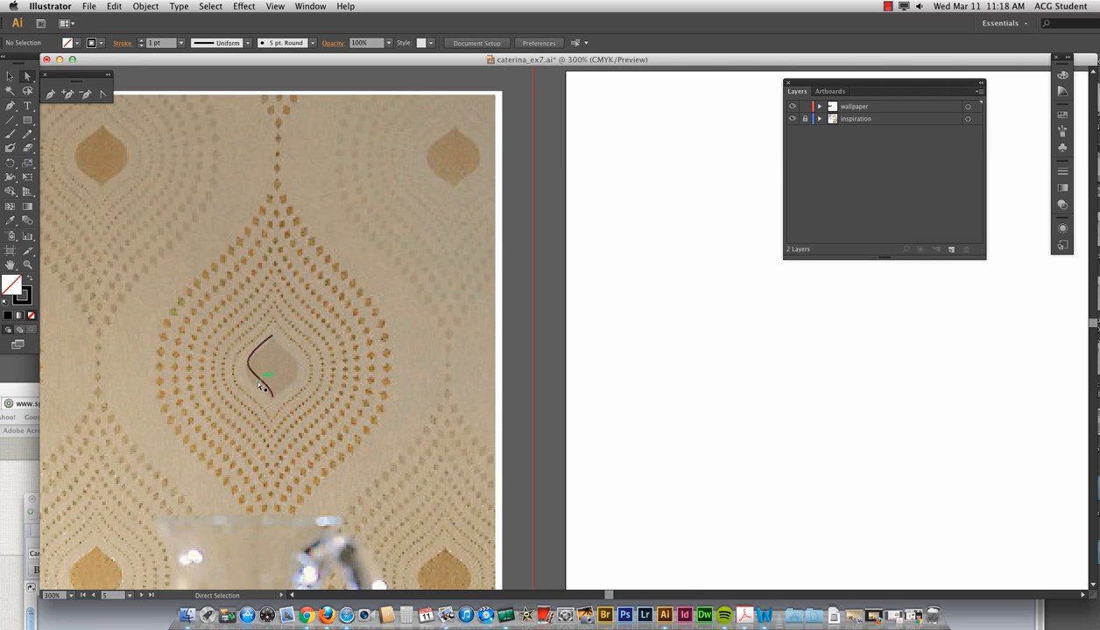
left_click(269, 401)
left_click_drag(249, 371, 248, 382)
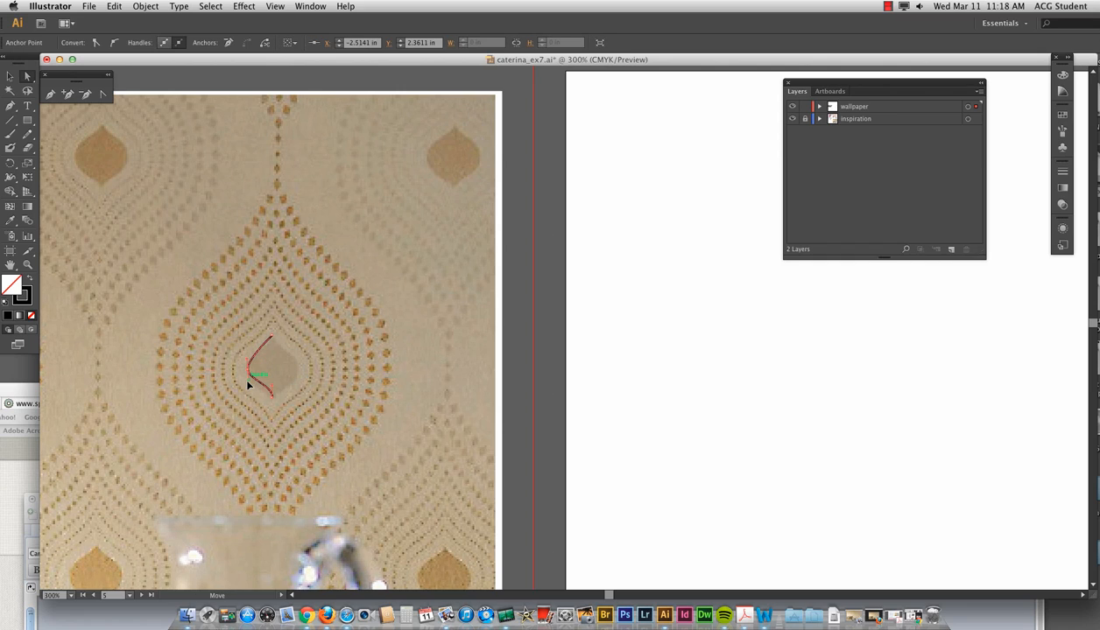
left_click_drag(270, 336, 272, 341)
left_click(10, 76)
left_click(652, 337)
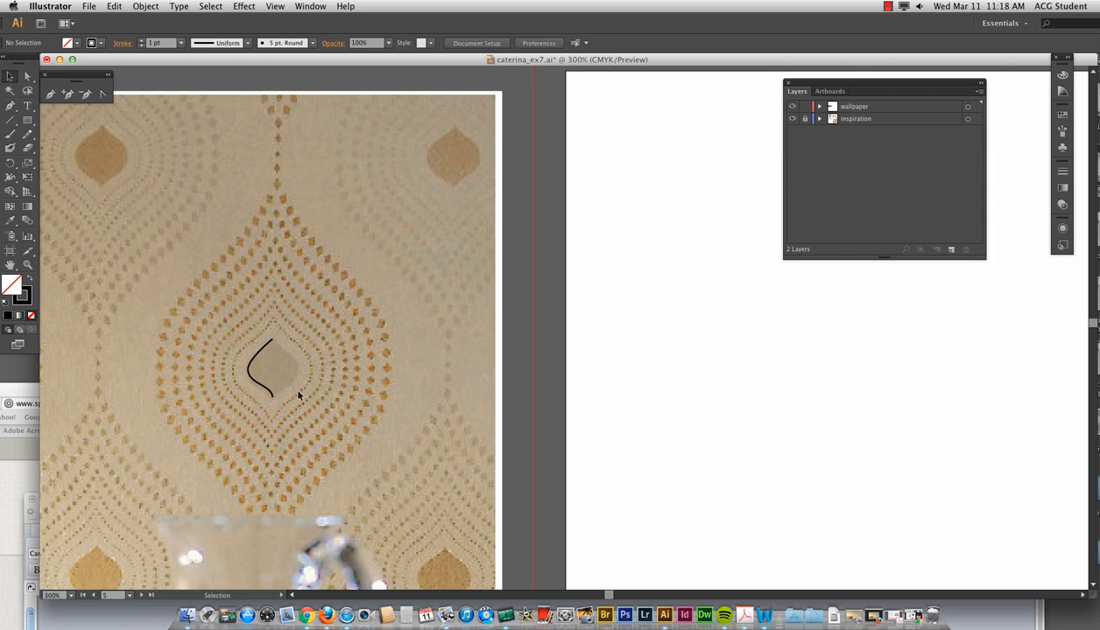
Reflect a copy of the half outline across the vertical axis and move it against the original to complete the teardrop shape.
left_click(255, 376)
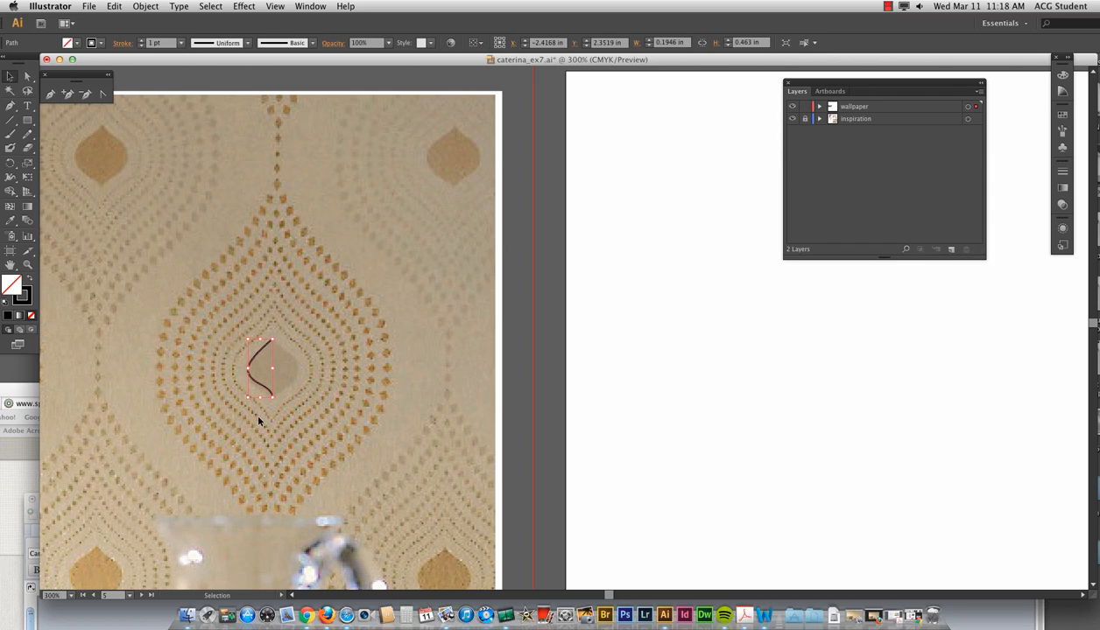
left_click(147, 7)
mouse_move(154, 22)
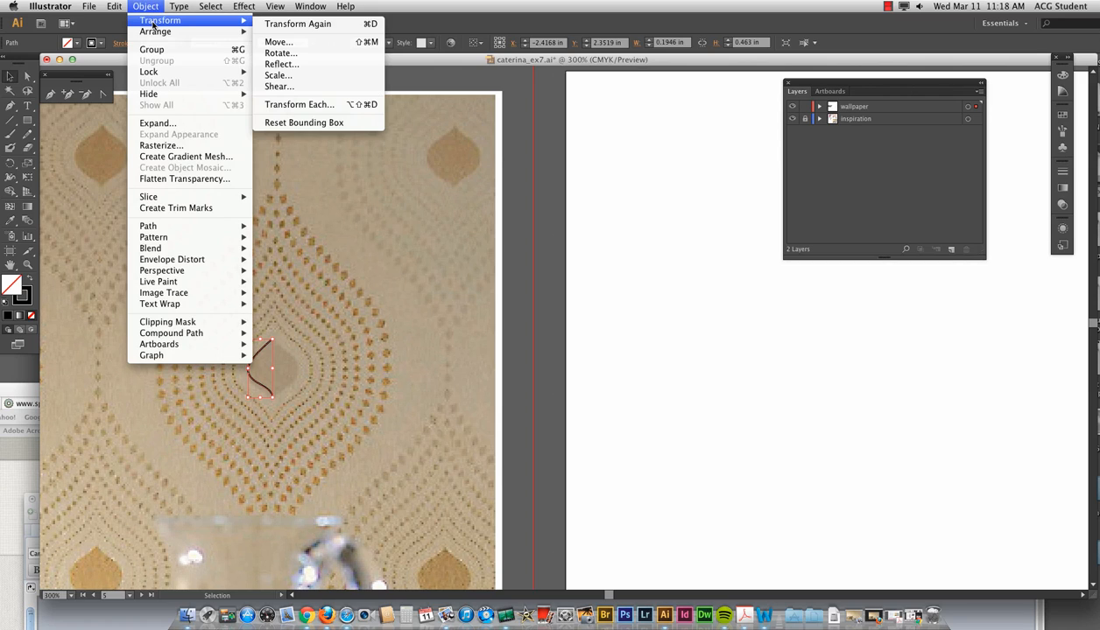
left_click(321, 66)
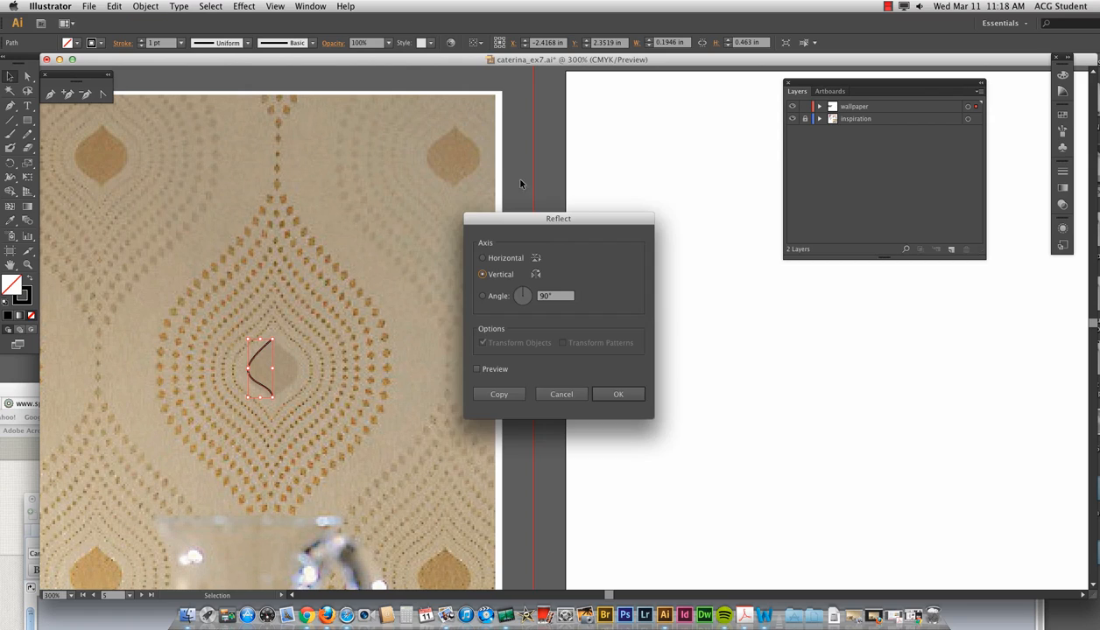
left_click_drag(519, 219, 523, 130)
left_click(508, 275)
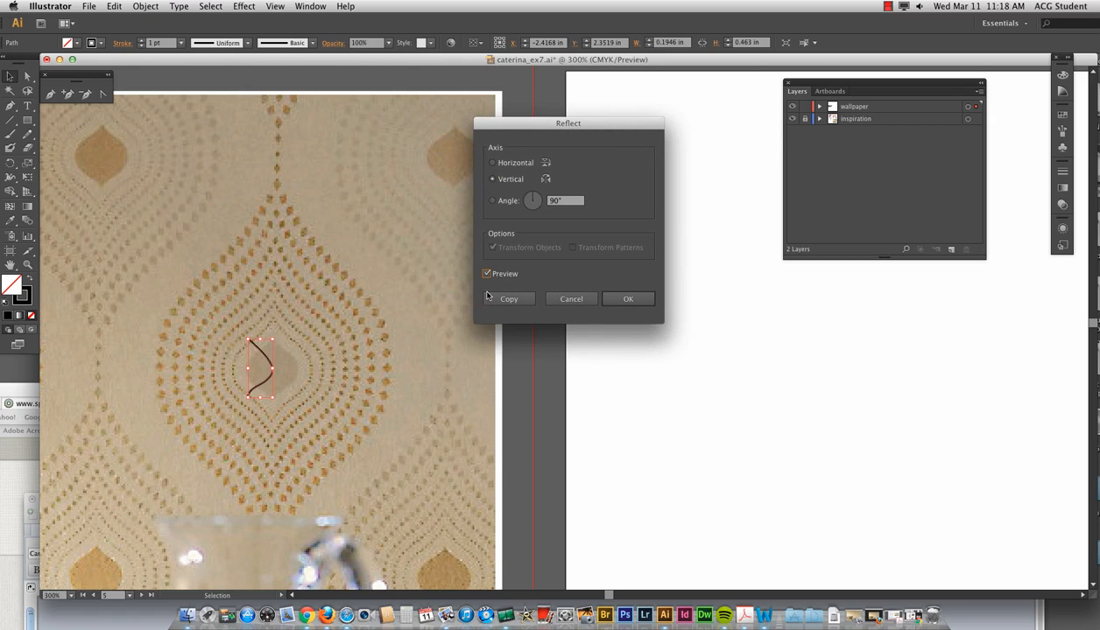
left_click(508, 300)
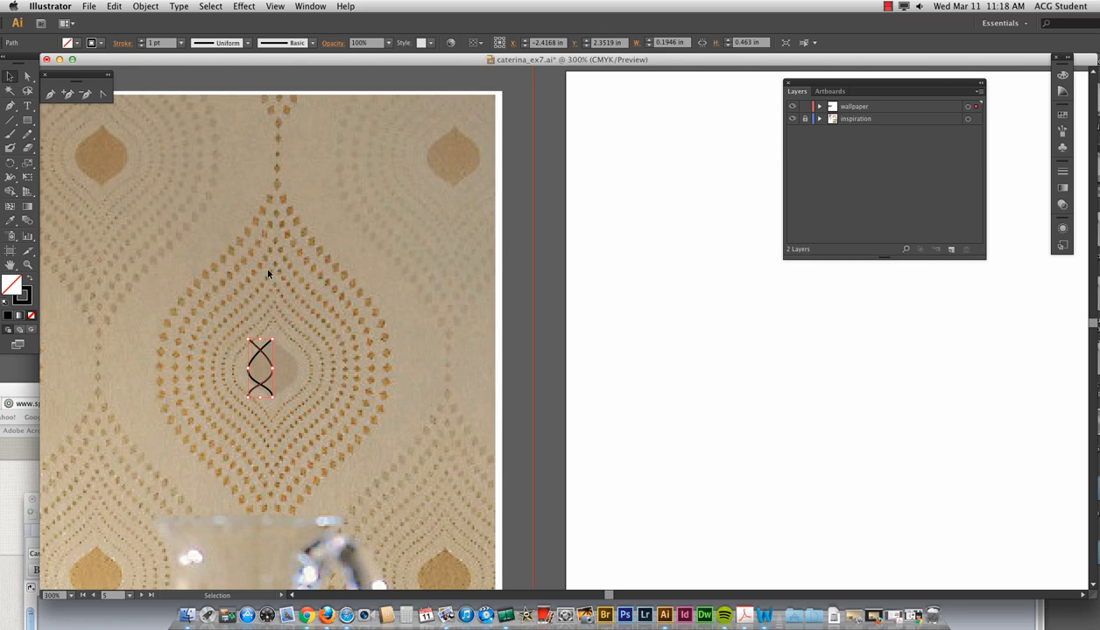
left_click(306, 390)
left_click_drag(265, 365, 296, 379)
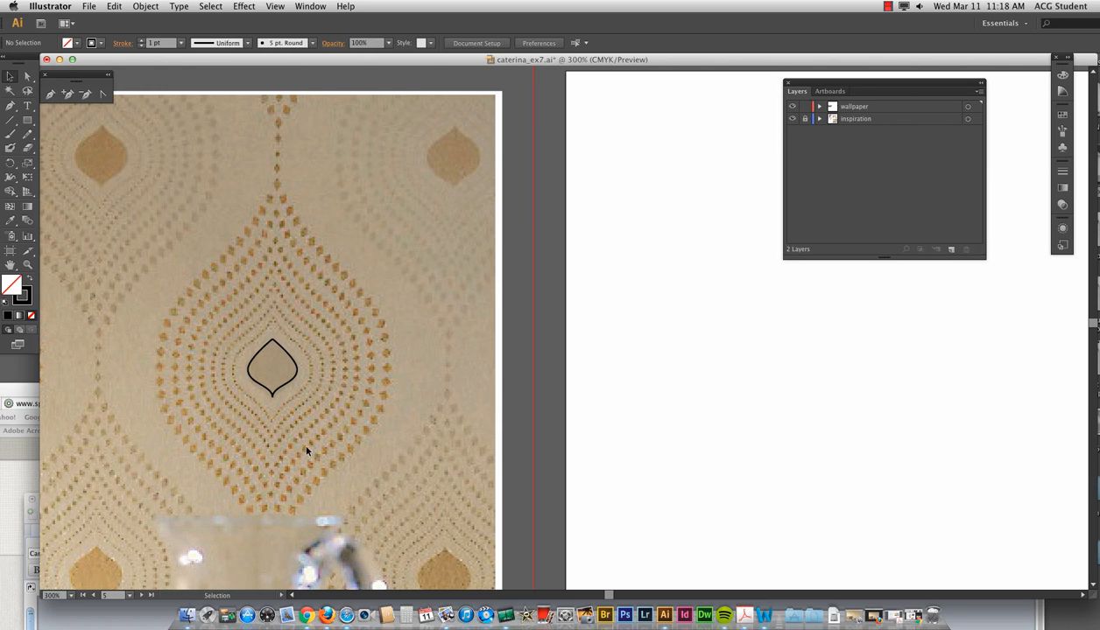
Display the artwork in Outline view, close up on the teardrop shape's two halves.
key("super+equal")
key("super+equal")
key("super+equal")
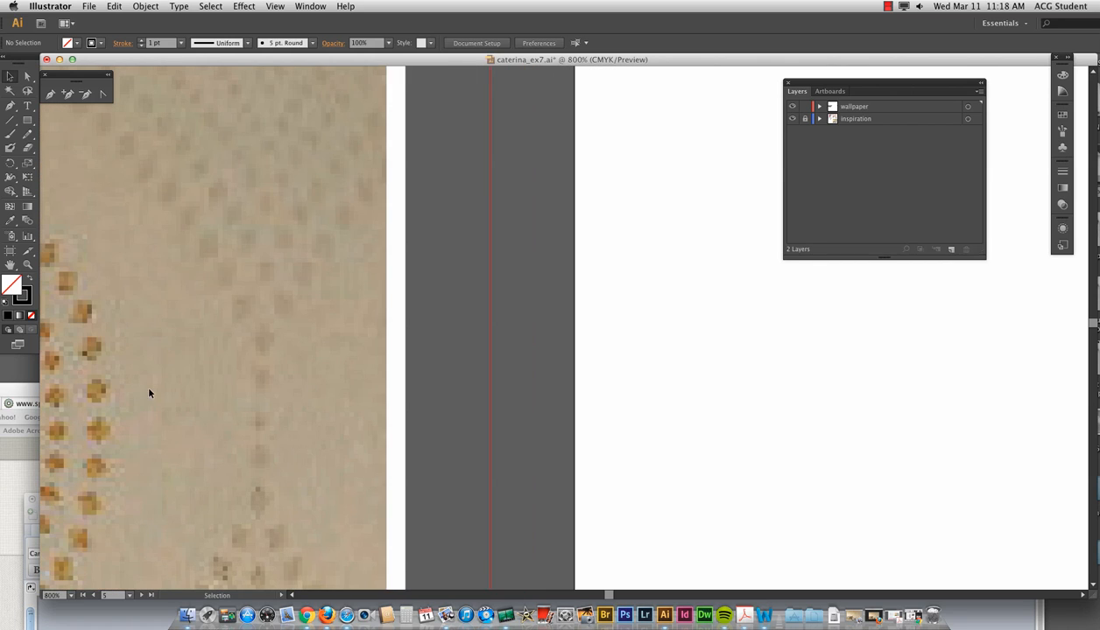
left_click_drag(152, 392, 575, 429)
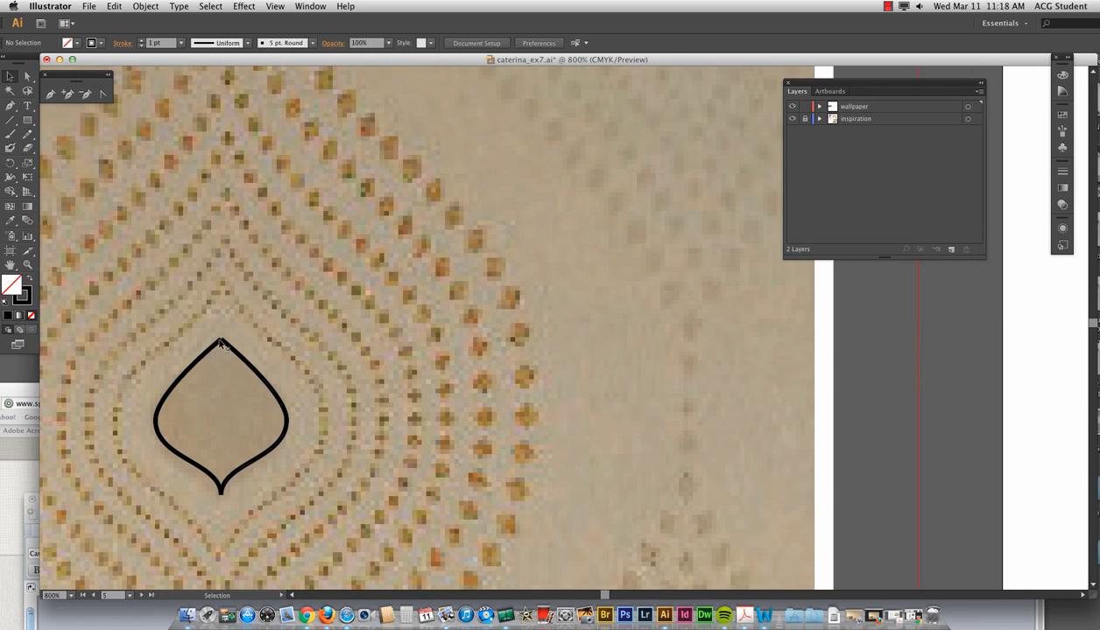
left_click(274, 6)
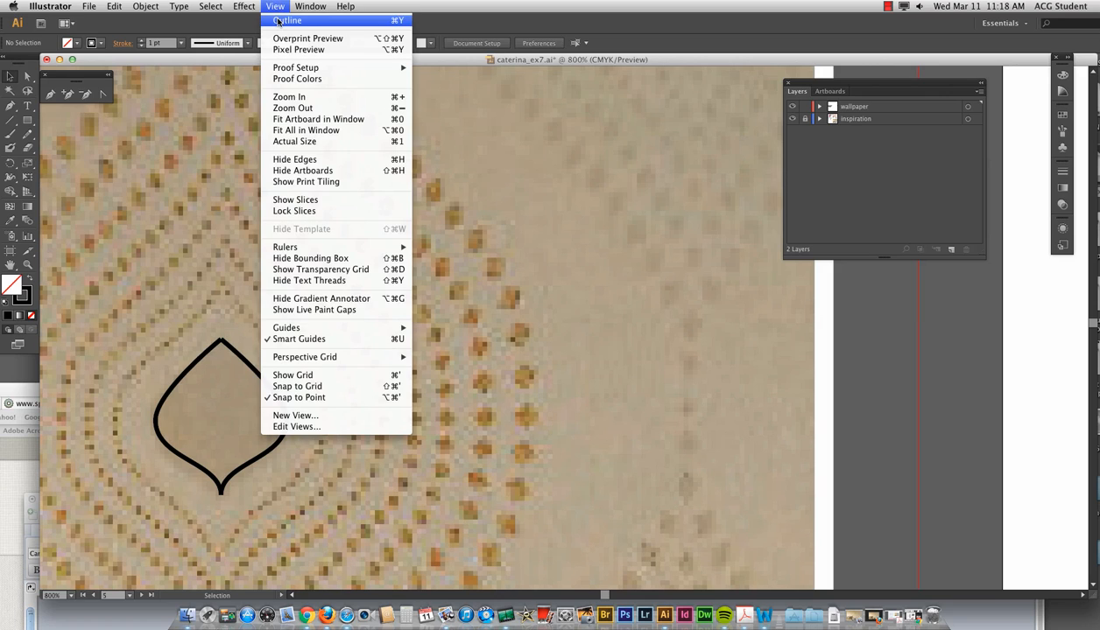
left_click(288, 20)
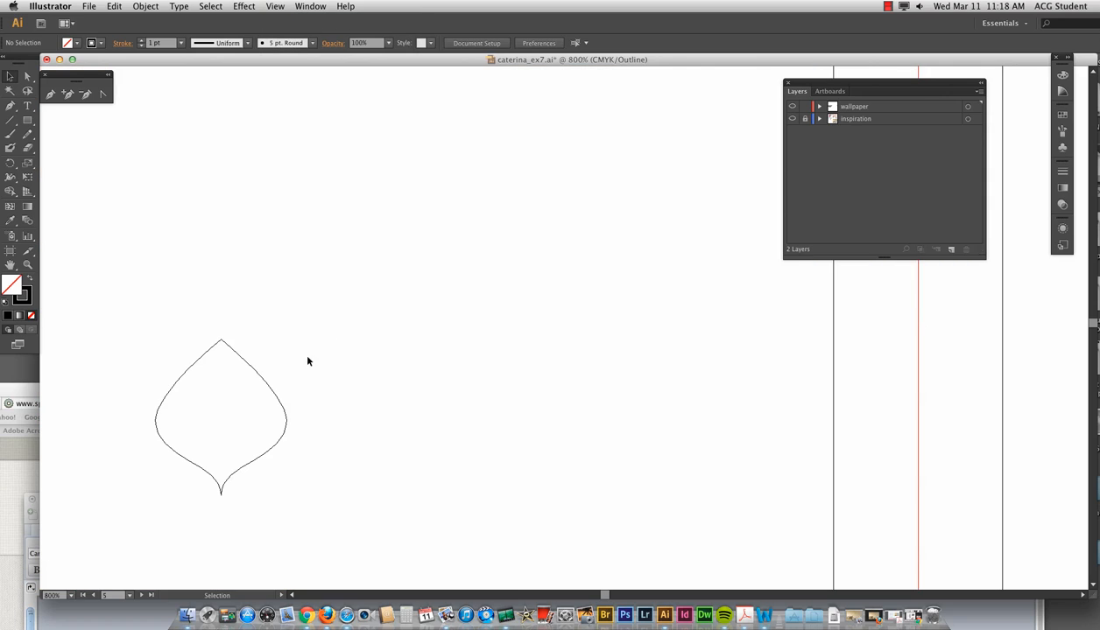
Select each half of the outline in turn and try shifting the mirrored half away from the original.
left_click(224, 345)
left_click(205, 349)
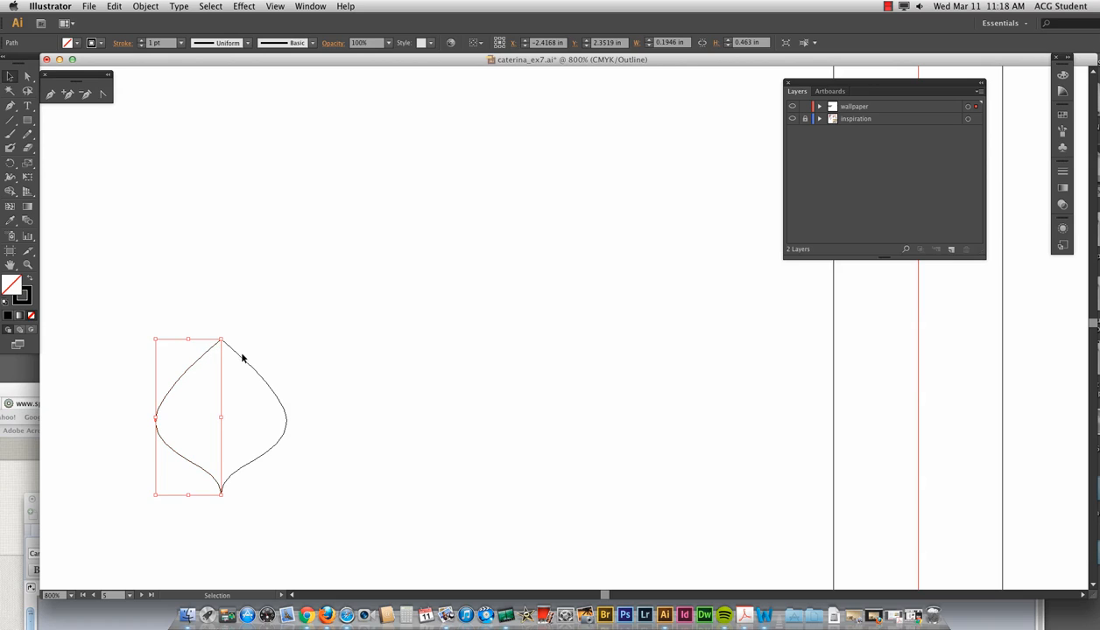
left_click(248, 364)
left_click(218, 352)
left_click(262, 376)
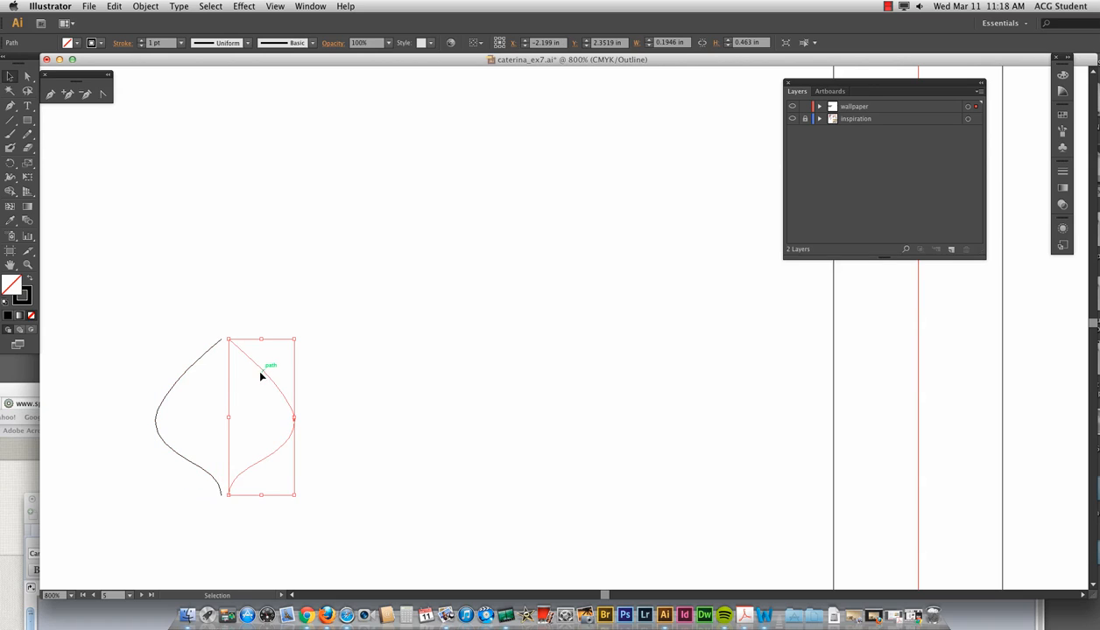
left_click(72, 133)
Join the overlapping top endpoints of the two halves and test the joined anchor by shifting it slightly.
left_click(27, 76)
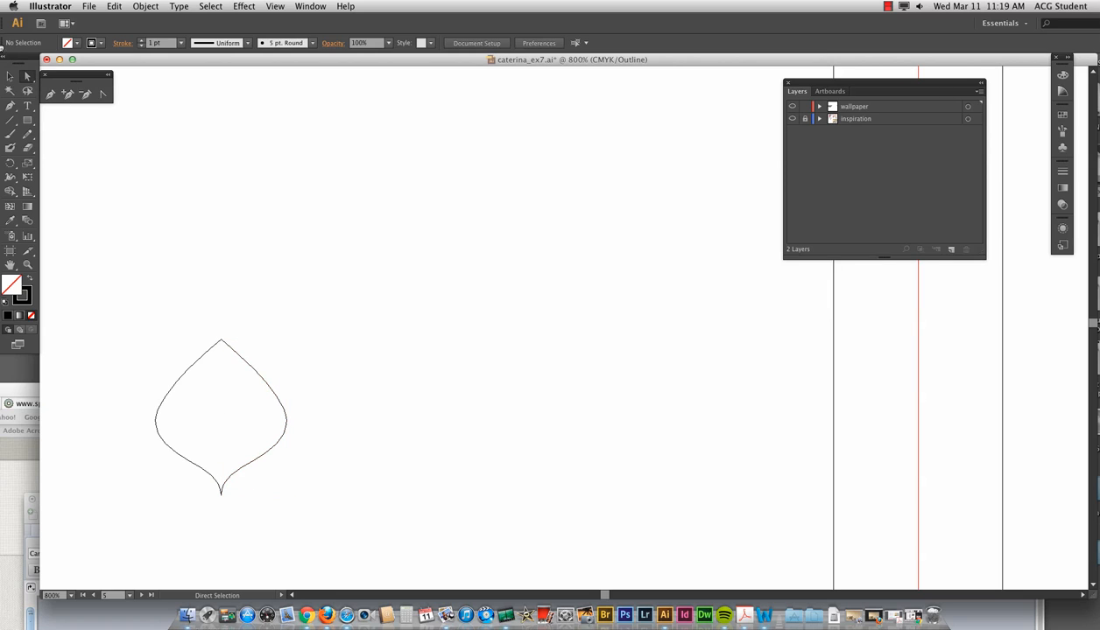
left_click(224, 343)
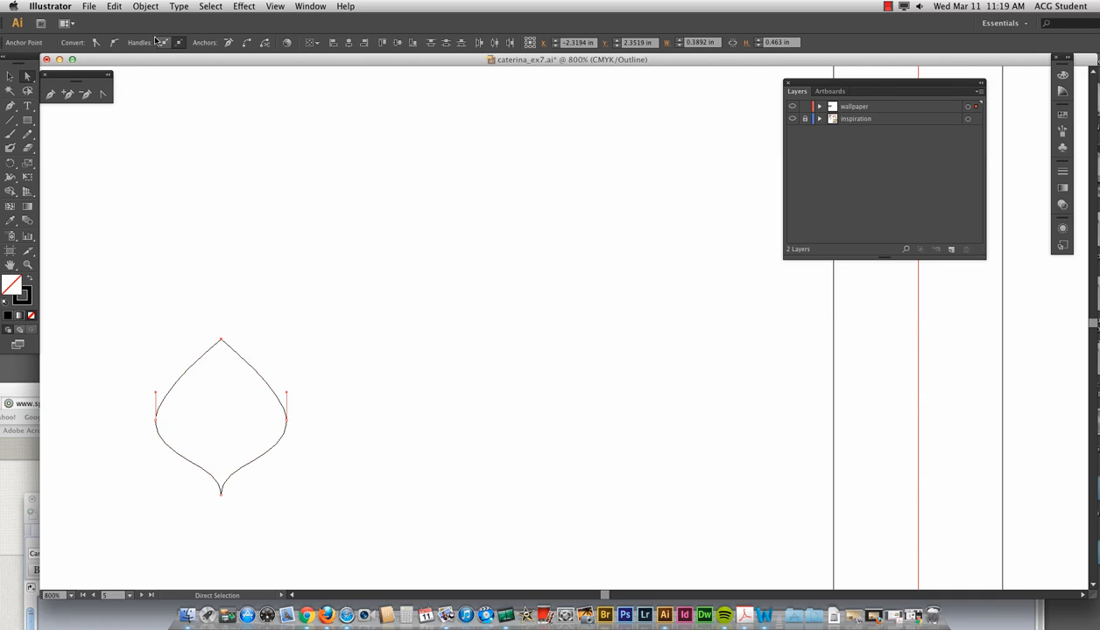
left_click(146, 7)
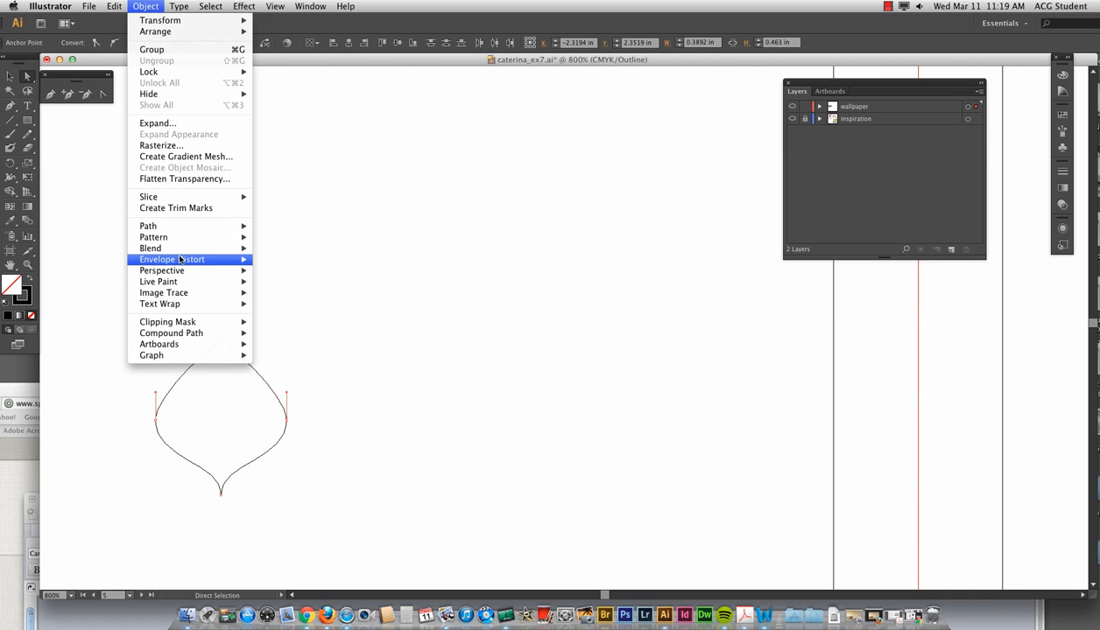
mouse_move(178, 228)
left_click(285, 229)
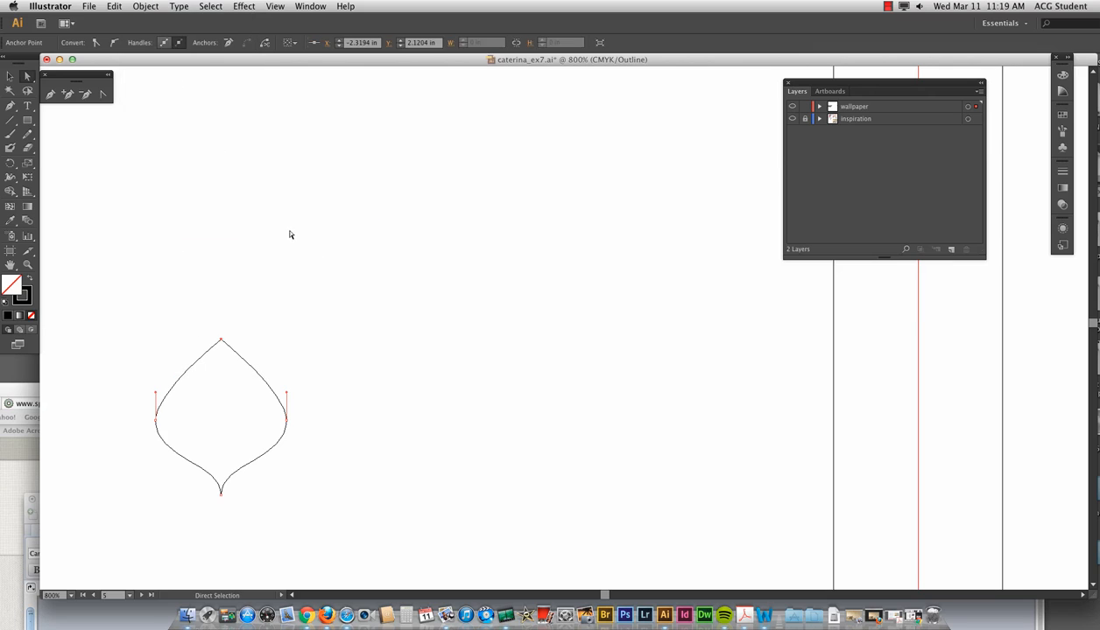
left_click(244, 321)
mouse_move(221, 342)
left_mouse_down()
mouse_move(236, 341)
mouse_move(218, 341)
left_mouse_up()
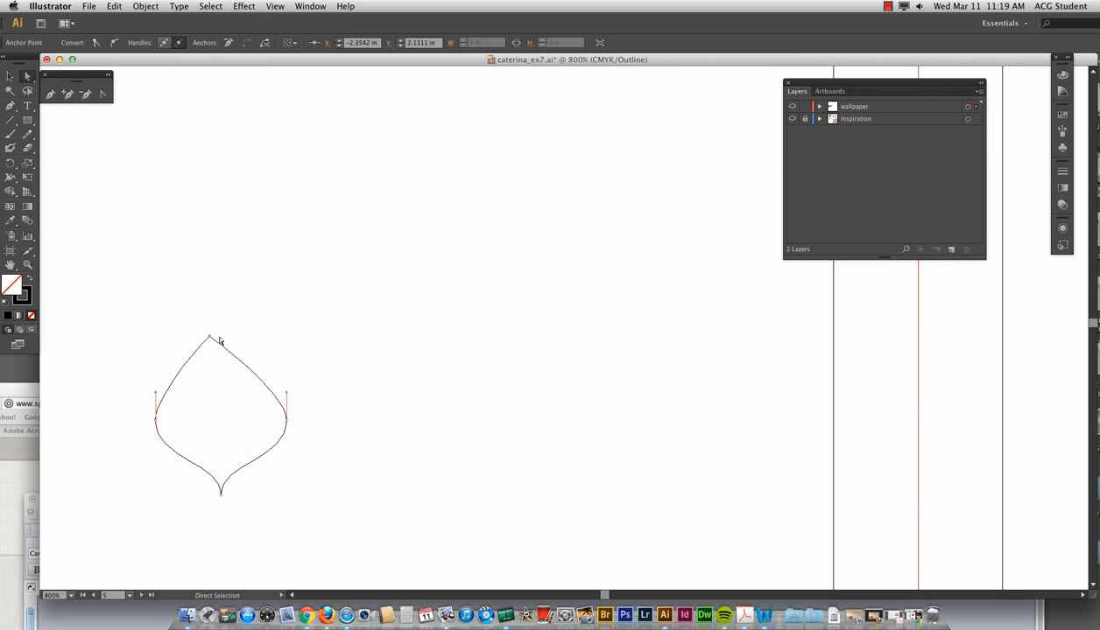
Join the overlapping bottom endpoints of the two halves to close the teardrop outline.
left_click(225, 519)
left_click_drag(228, 501, 233, 497)
key("a")
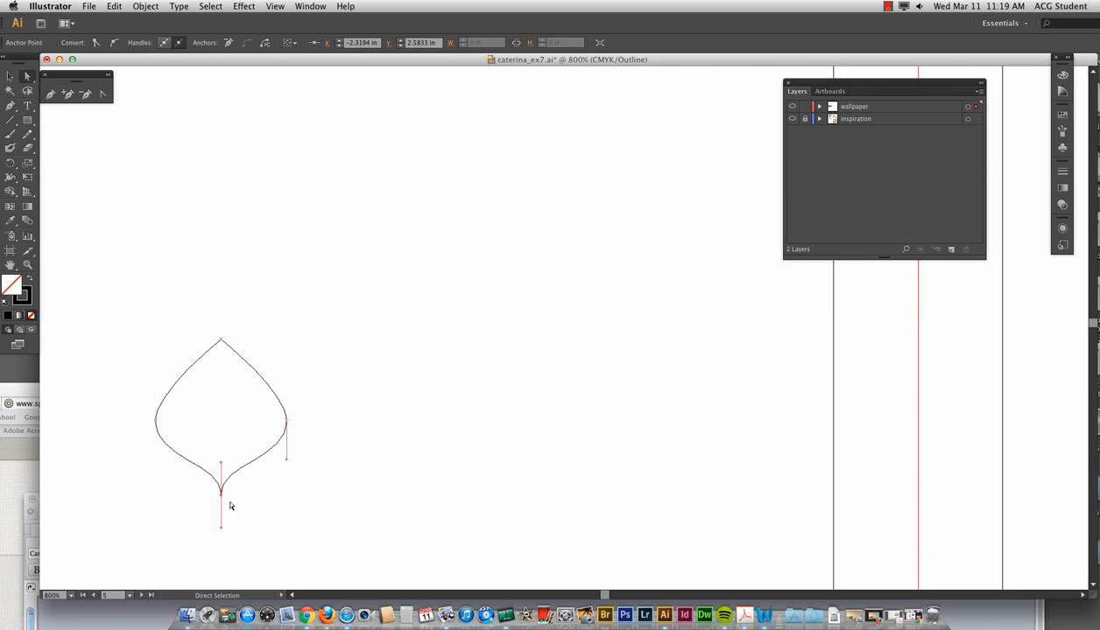
left_click(210, 489)
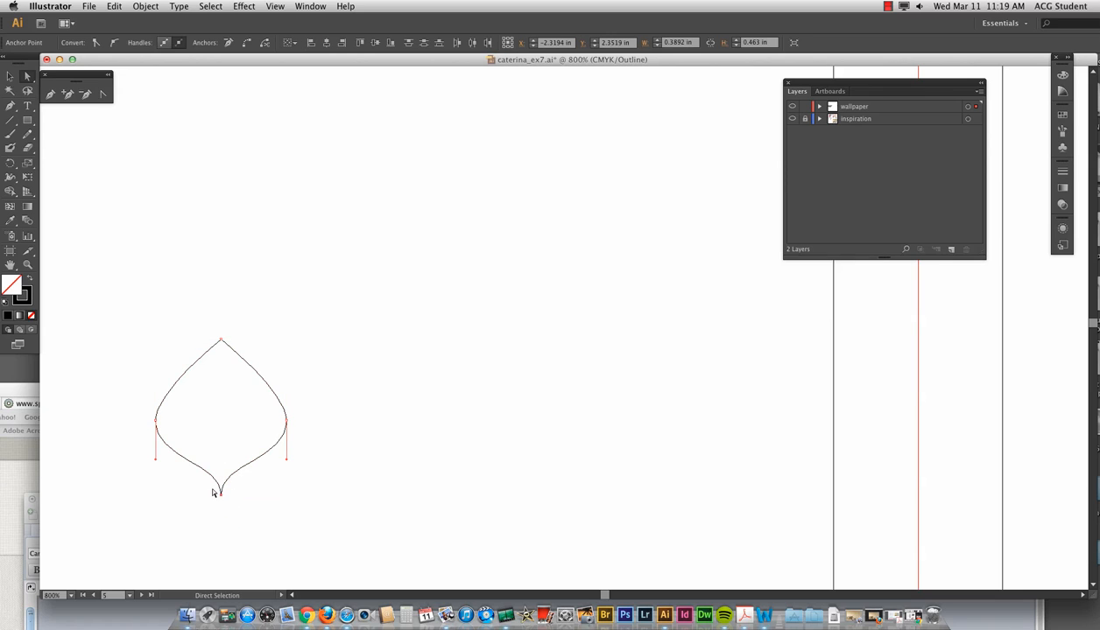
left_click(145, 6)
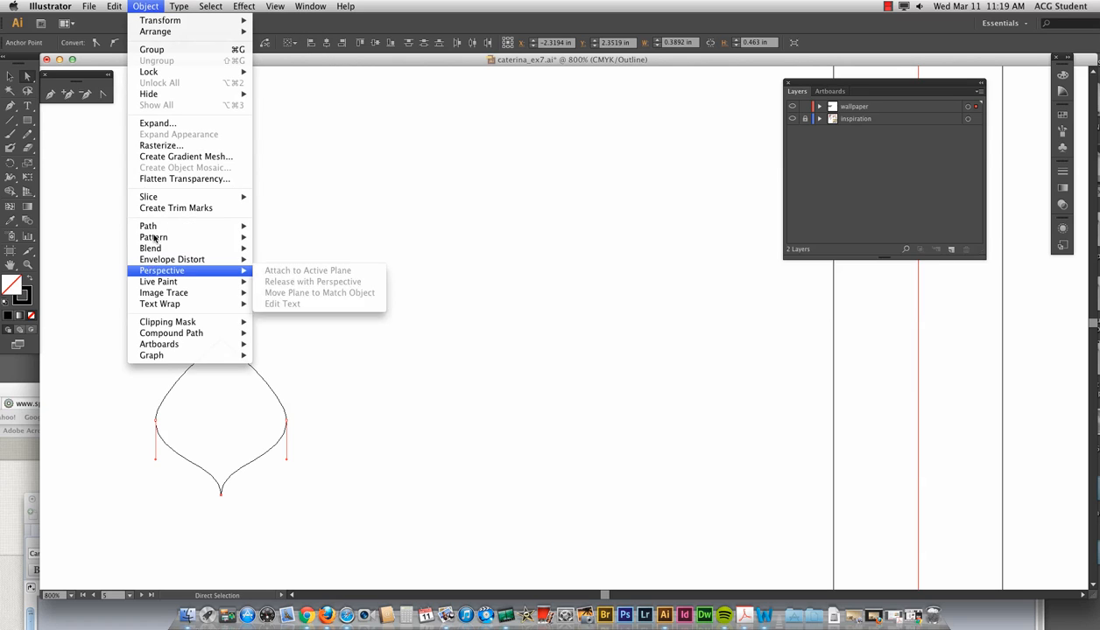
mouse_move(167, 228)
left_click(277, 227)
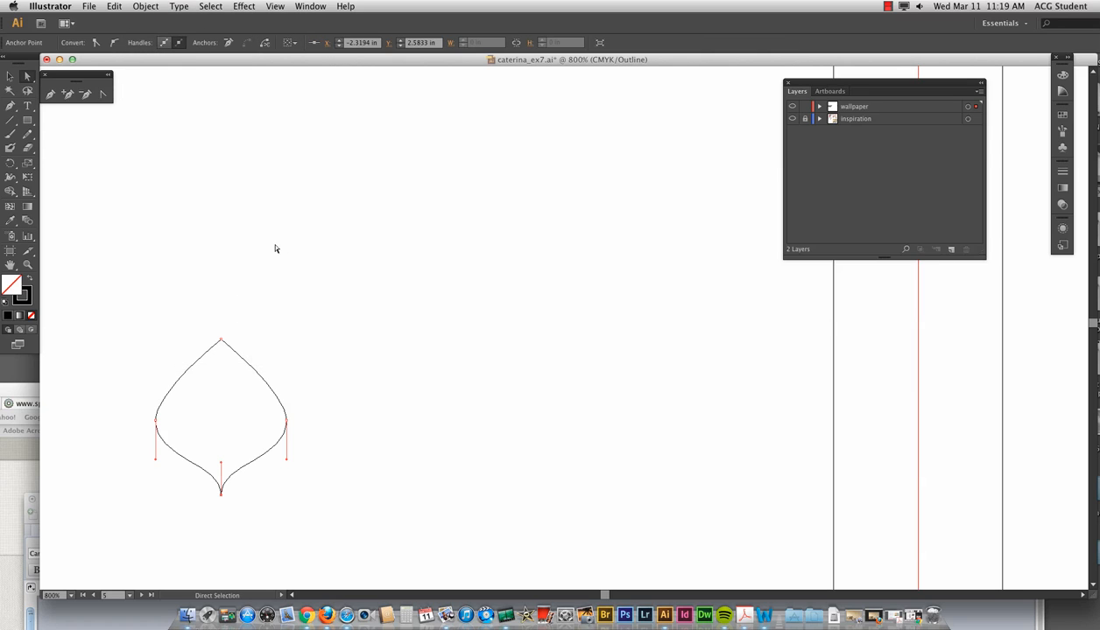
Move the closed teardrop outline up and to the right as a single object and deselect it.
left_click(224, 287)
left_click(10, 77)
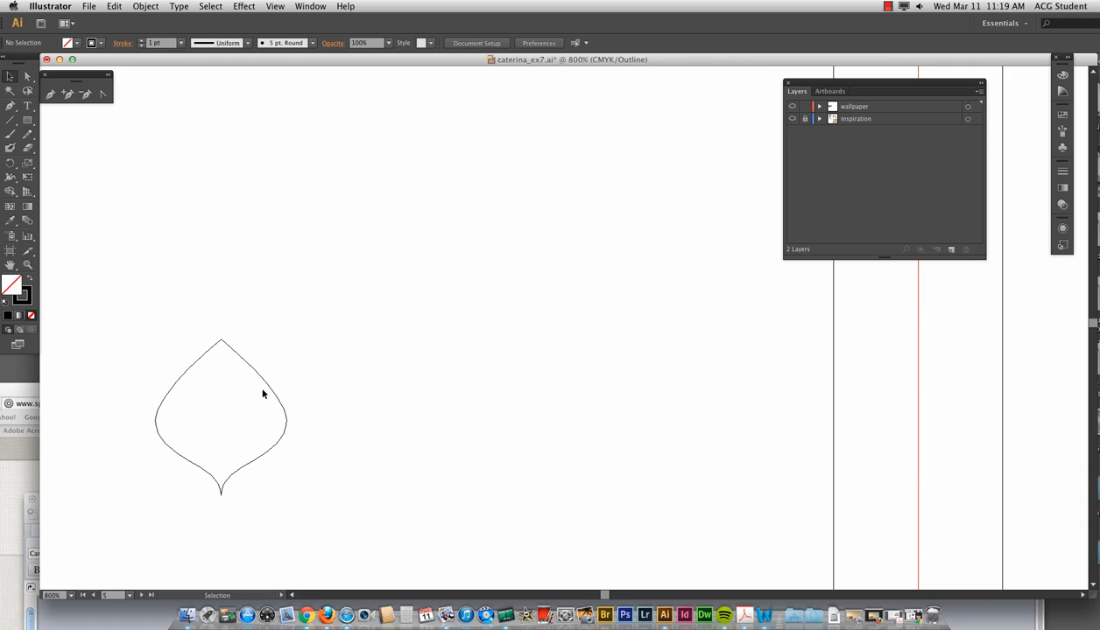
left_click_drag(269, 392, 481, 321)
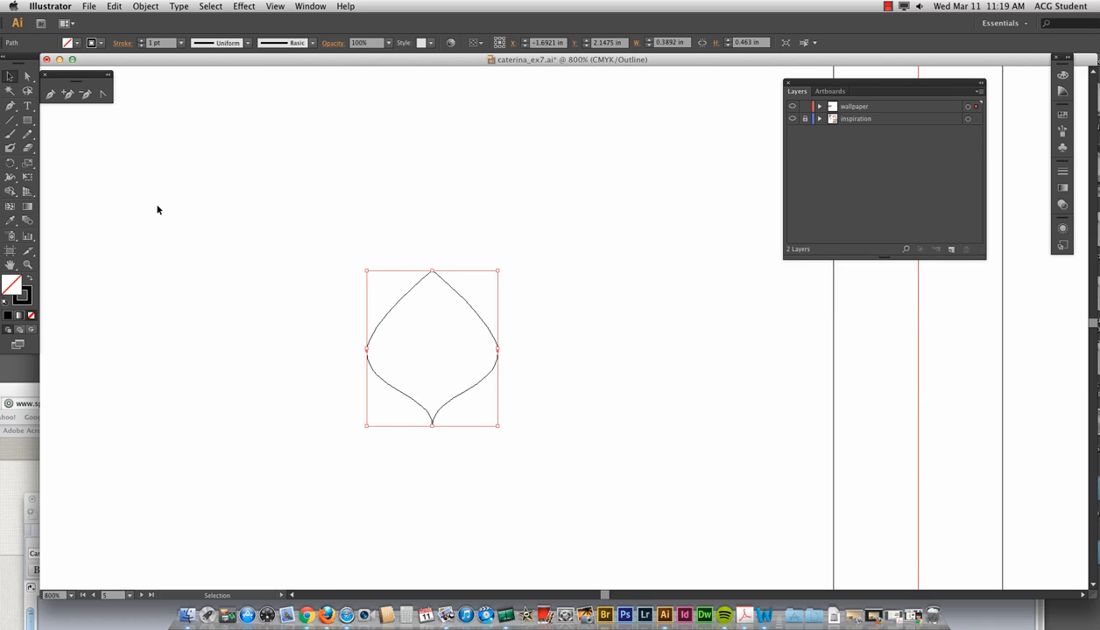
left_click(432, 279)
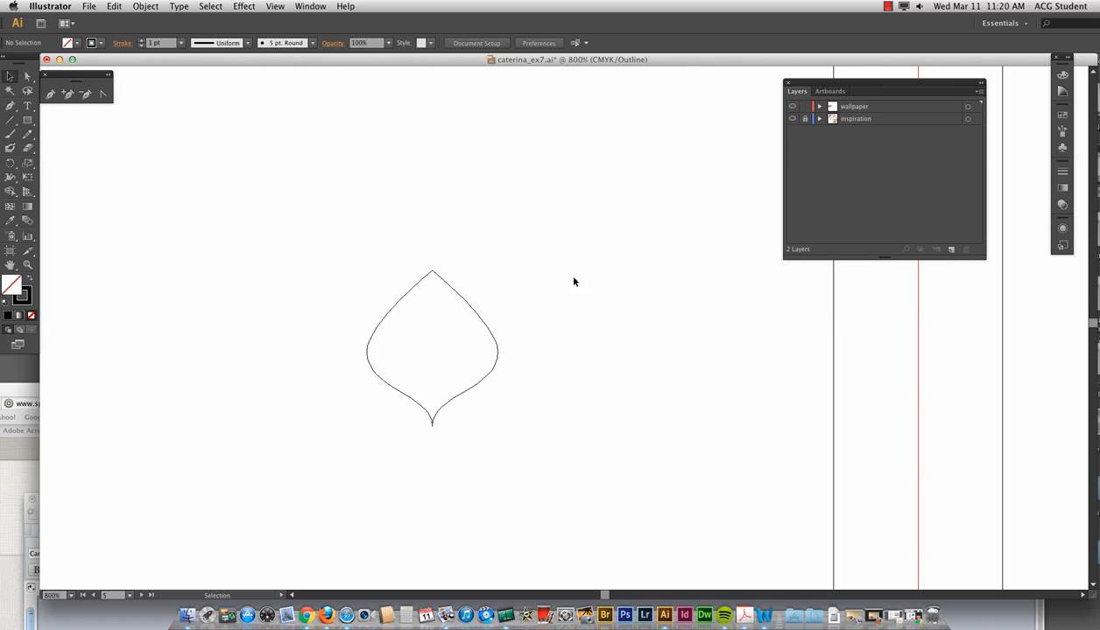
Return the document from Outline view to Preview so the wallpaper image and strokes are displayed.
left_click(149, 9)
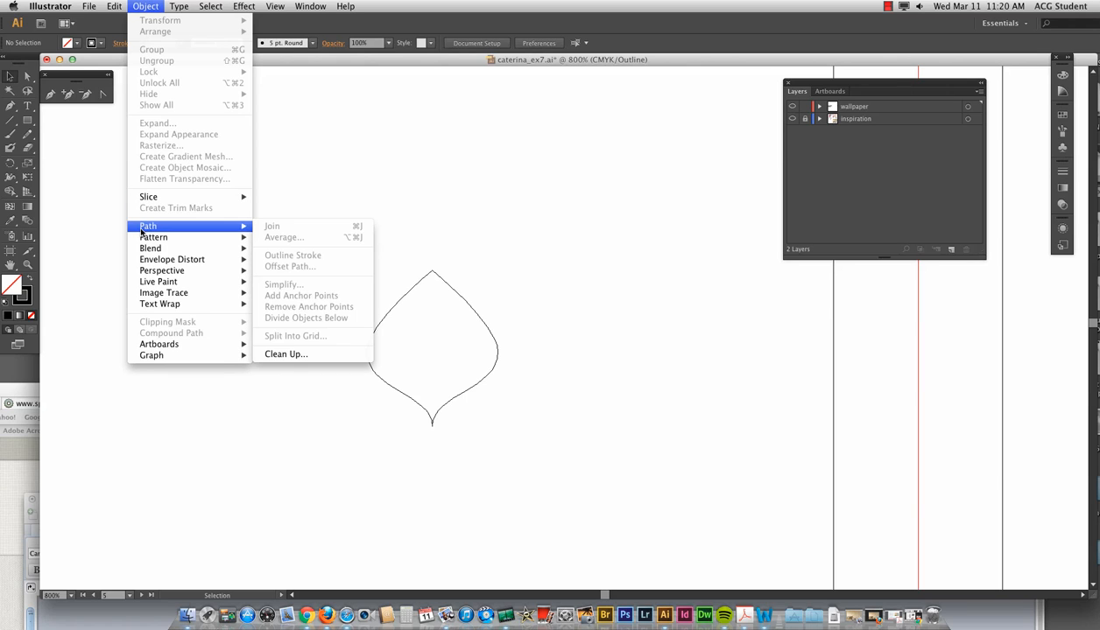
left_click(348, 60)
left_click(276, 7)
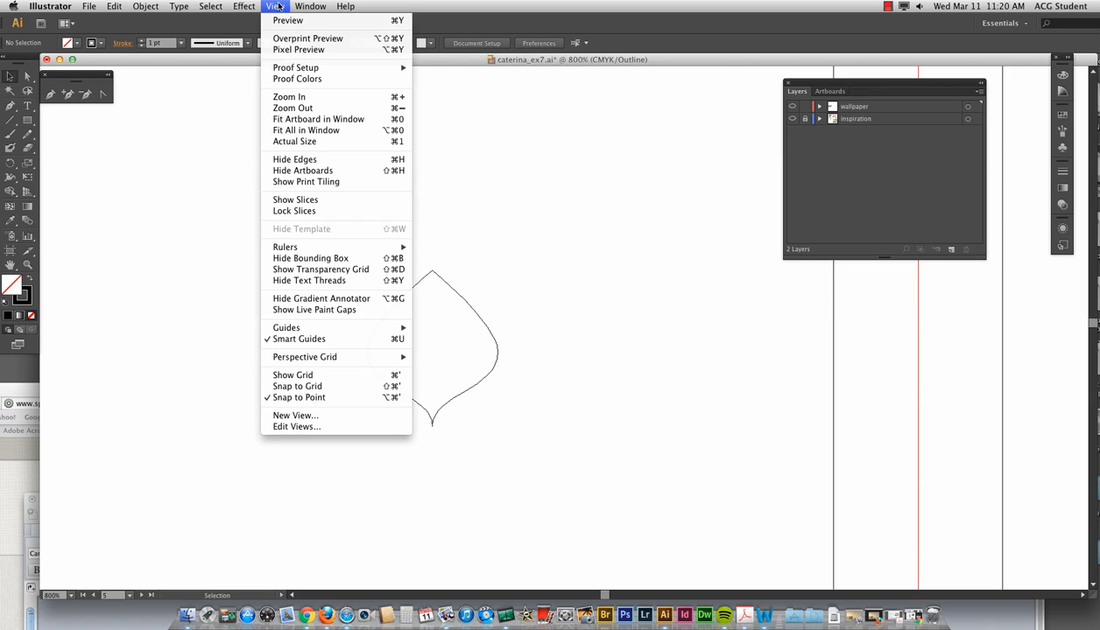
left_click(322, 22)
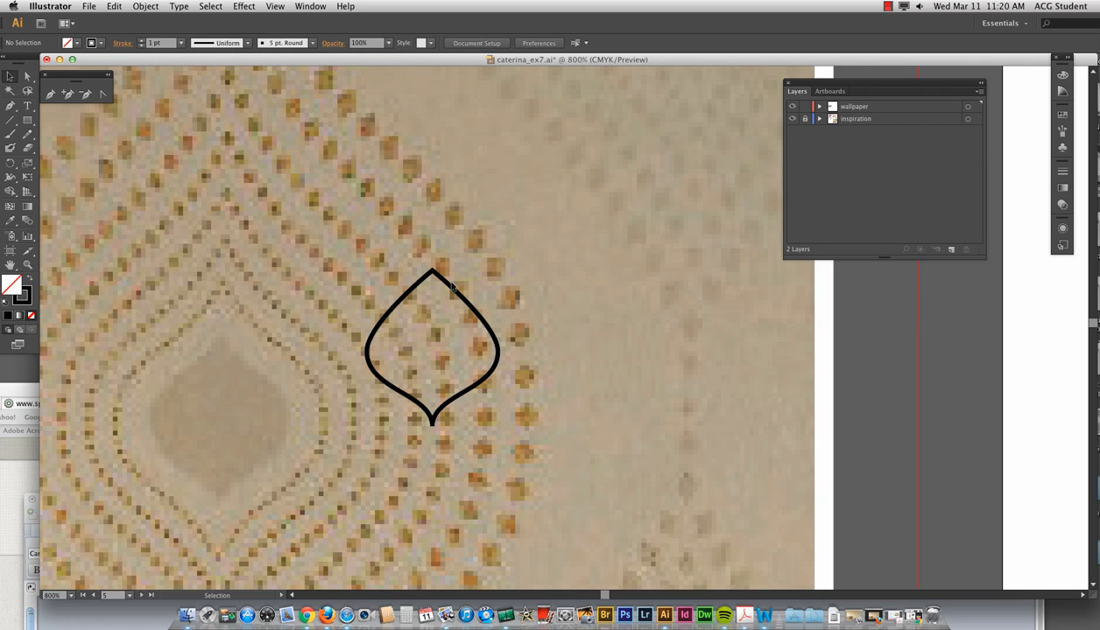
Fit the closed outline over the motif's solid center, and move it onto the blank artboard beside the wallpaper image.
left_click_drag(451, 286, 237, 360)
key("super+minus")
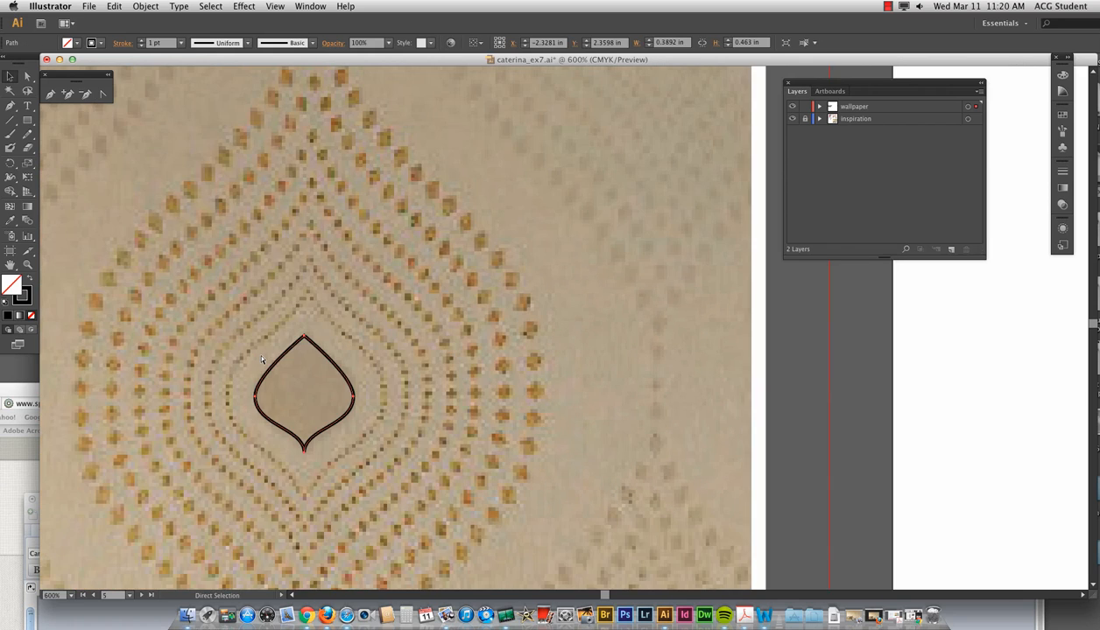
key("super+minus")
left_click_drag(527, 371, 327, 356)
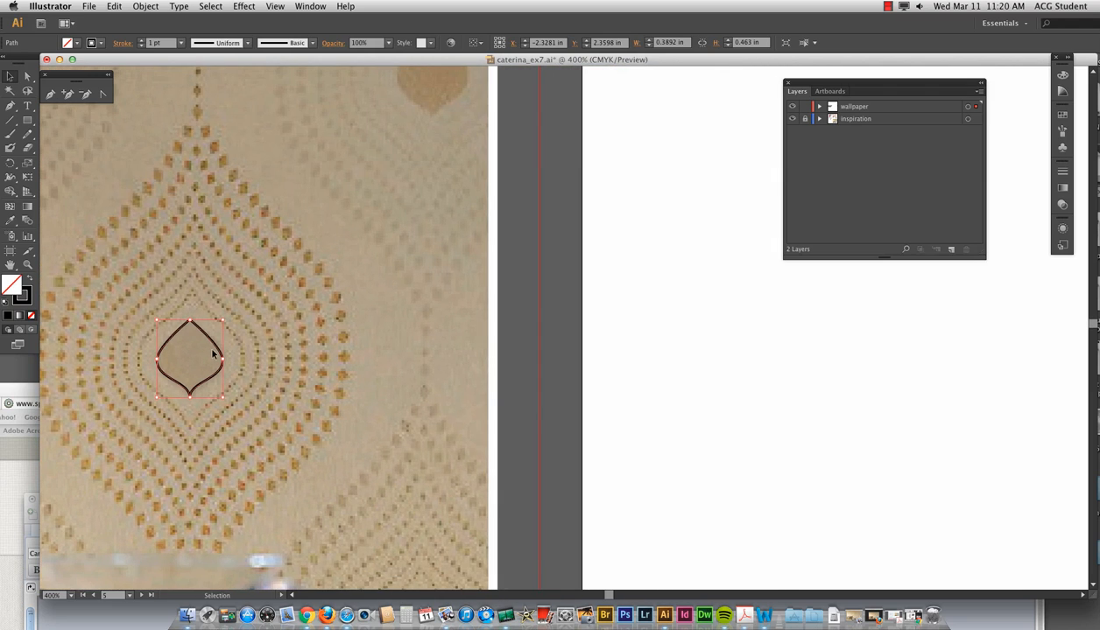
left_click_drag(221, 351, 721, 360)
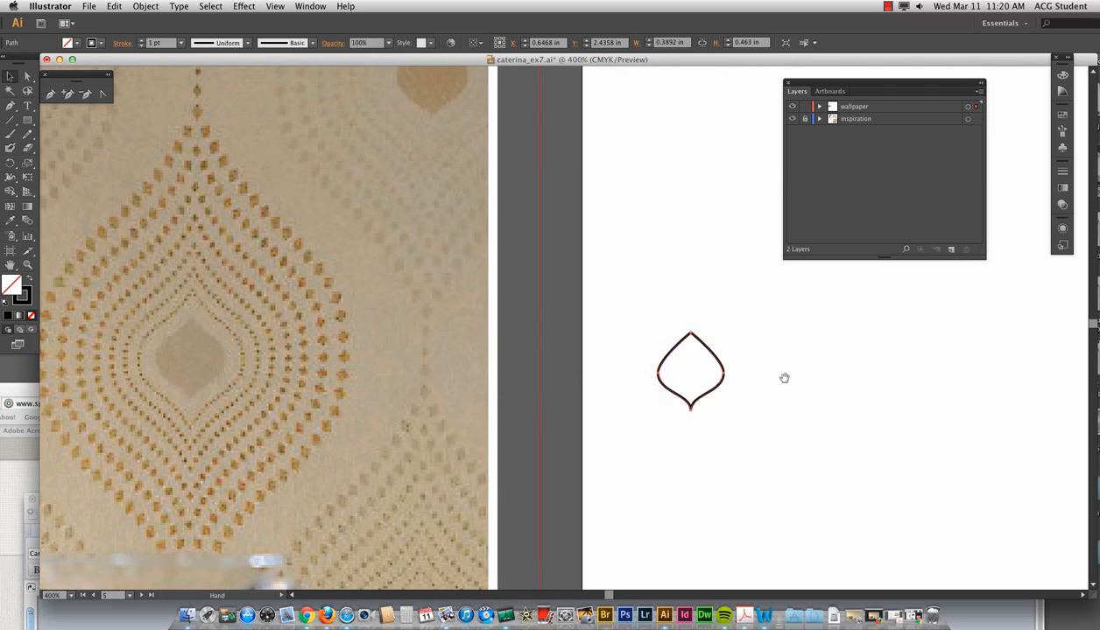
Duplicate the teardrop twice, aligning two shapes one above the other and staggering the third between them on the left.
left_click_drag(782, 378, 438, 274)
left_click_drag(388, 366, 433, 410)
left_click(493, 395)
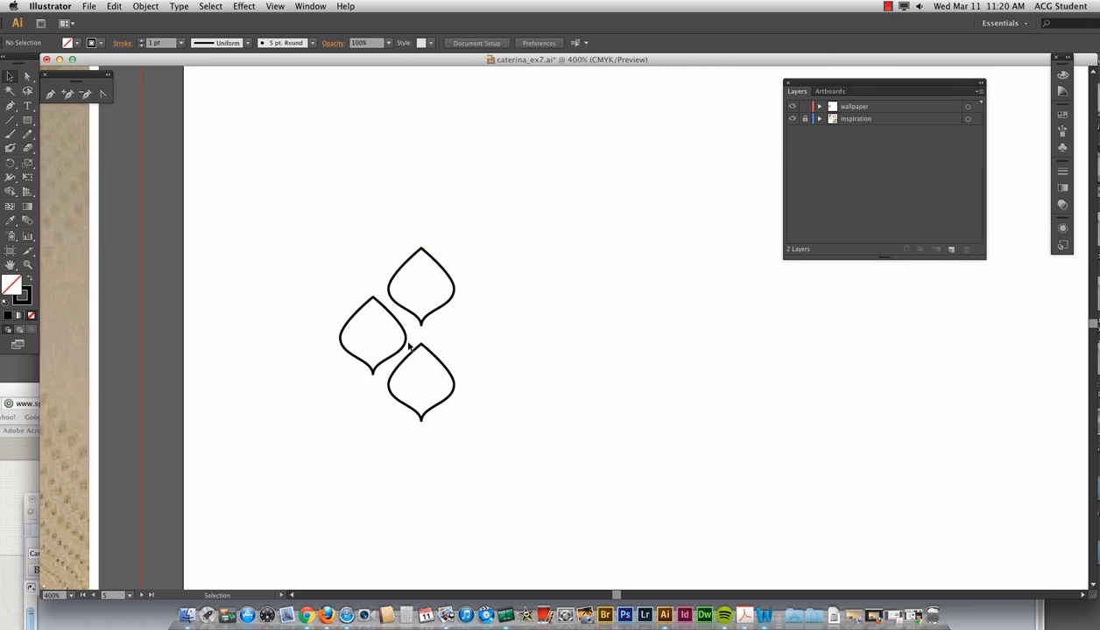
left_click(275, 6)
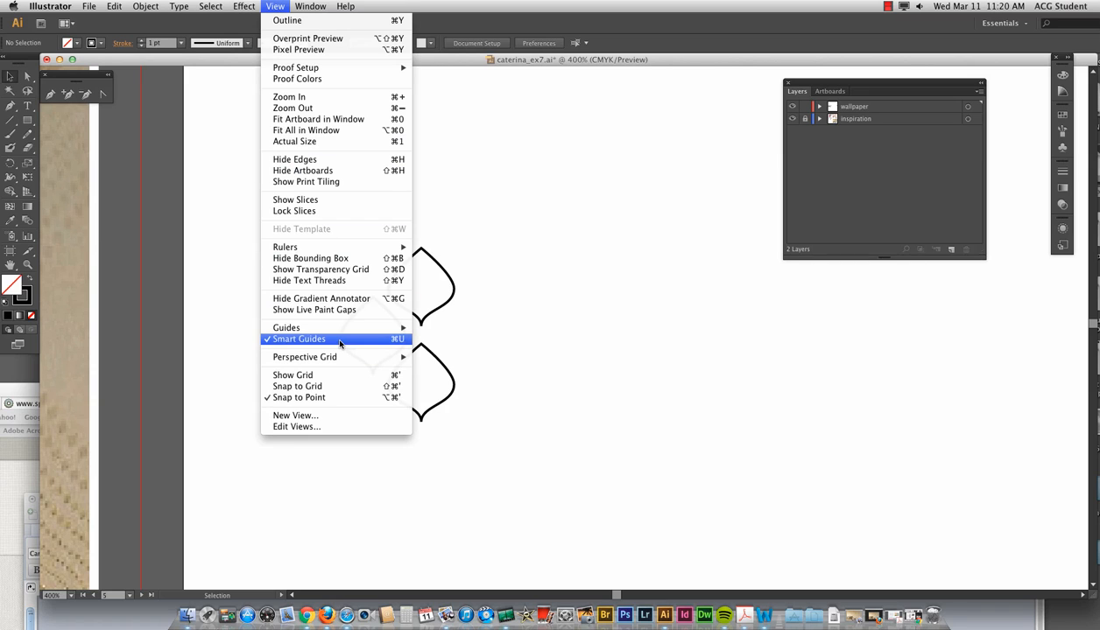
left_click(513, 346)
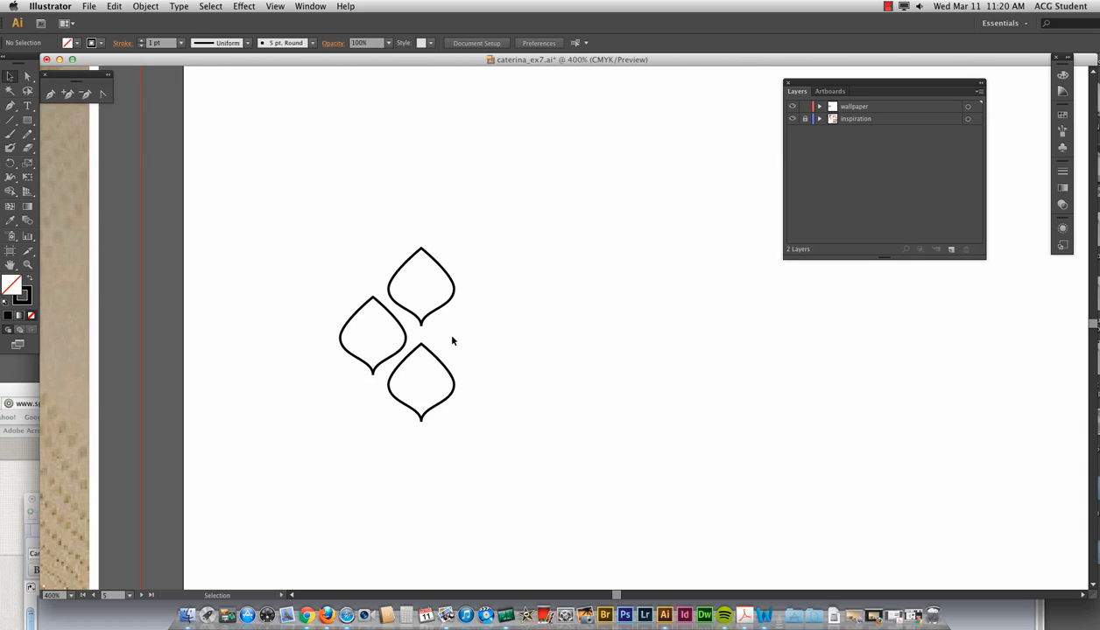
Duplicate the left teardrop to the right side to complete a four-shape diamond, and select all four shapes.
left_click(401, 352)
left_click_drag(399, 350, 494, 358)
left_click(503, 370)
key("super+minus")
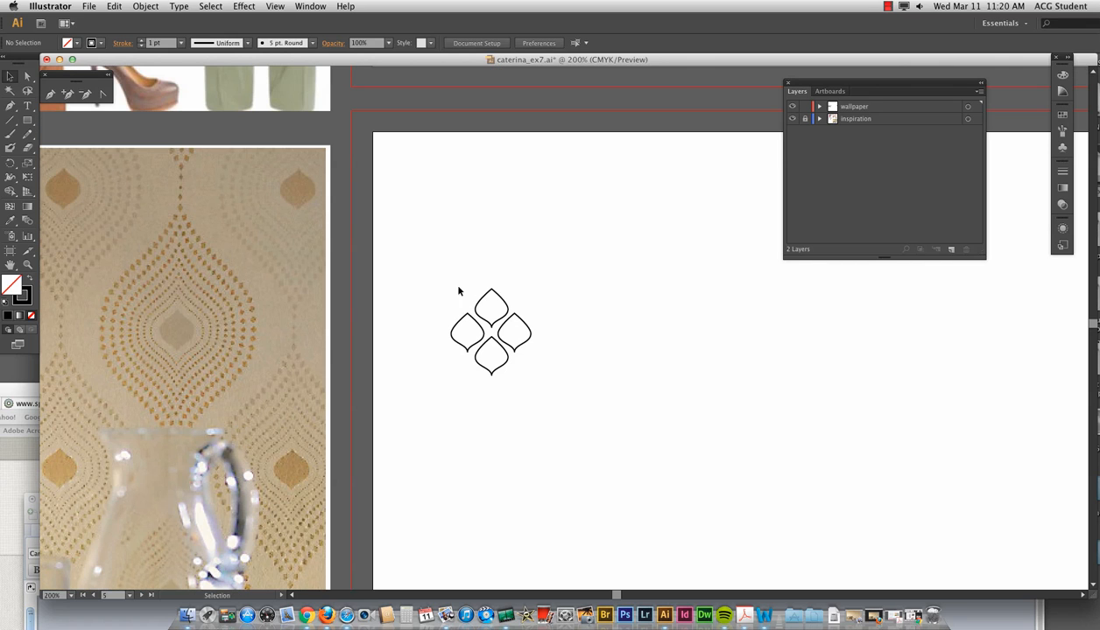
left_click_drag(435, 287, 534, 386)
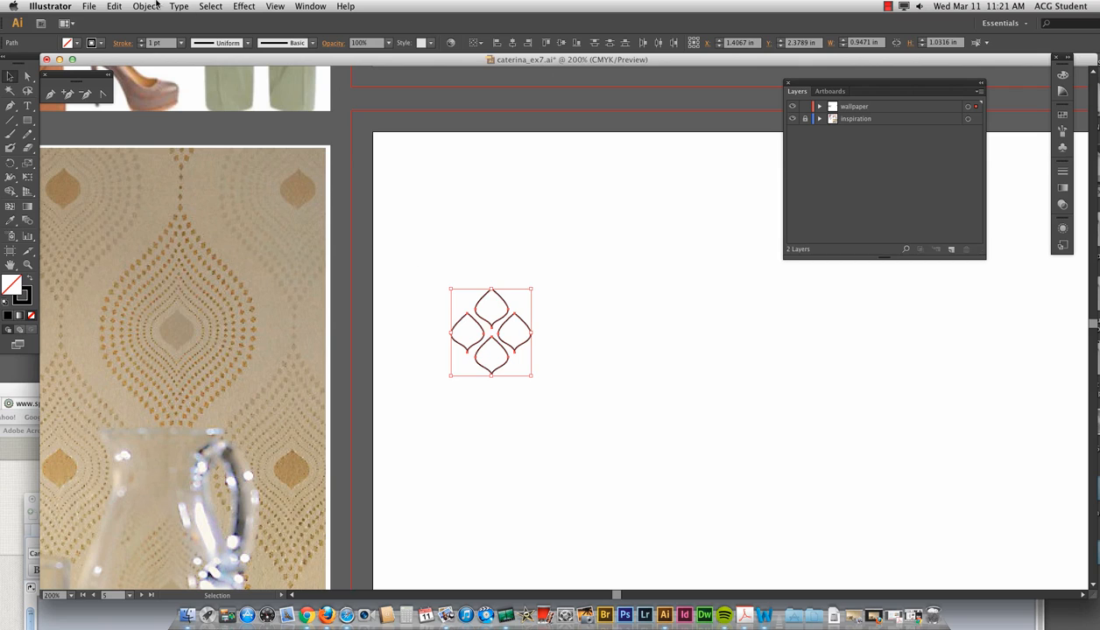
Group the four teardrops, and move the group up and to the right, to about X 1.78 in, Y 2.09 in.
left_click(156, 6)
left_click(150, 50)
left_click(539, 363)
left_click(526, 343)
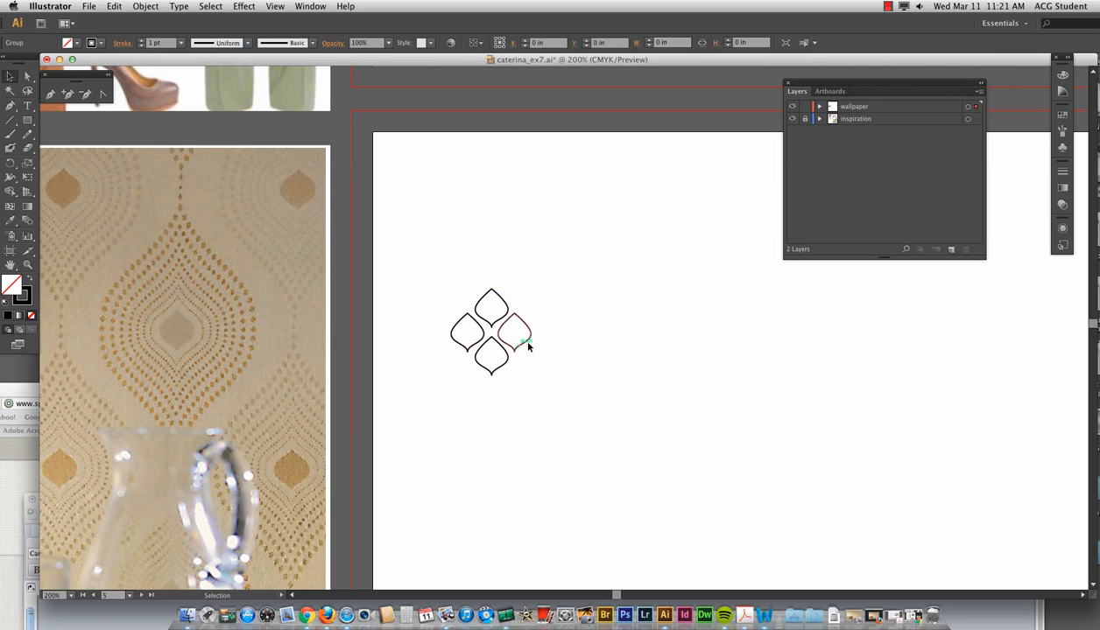
left_click_drag(508, 312, 563, 278)
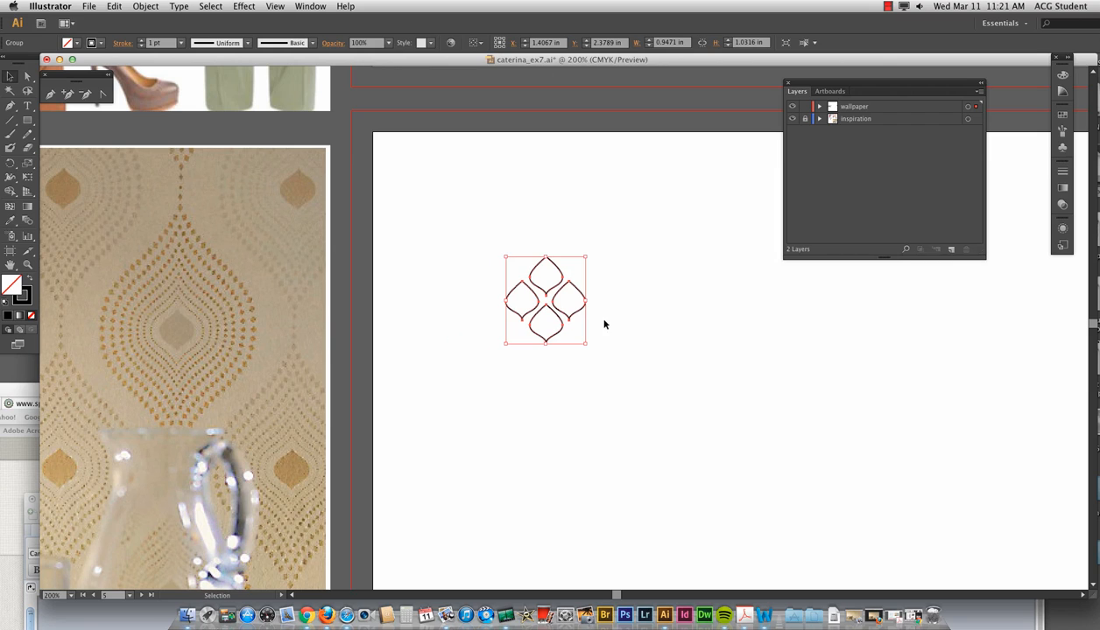
left_click(601, 320)
left_click_drag(506, 300, 481, 310)
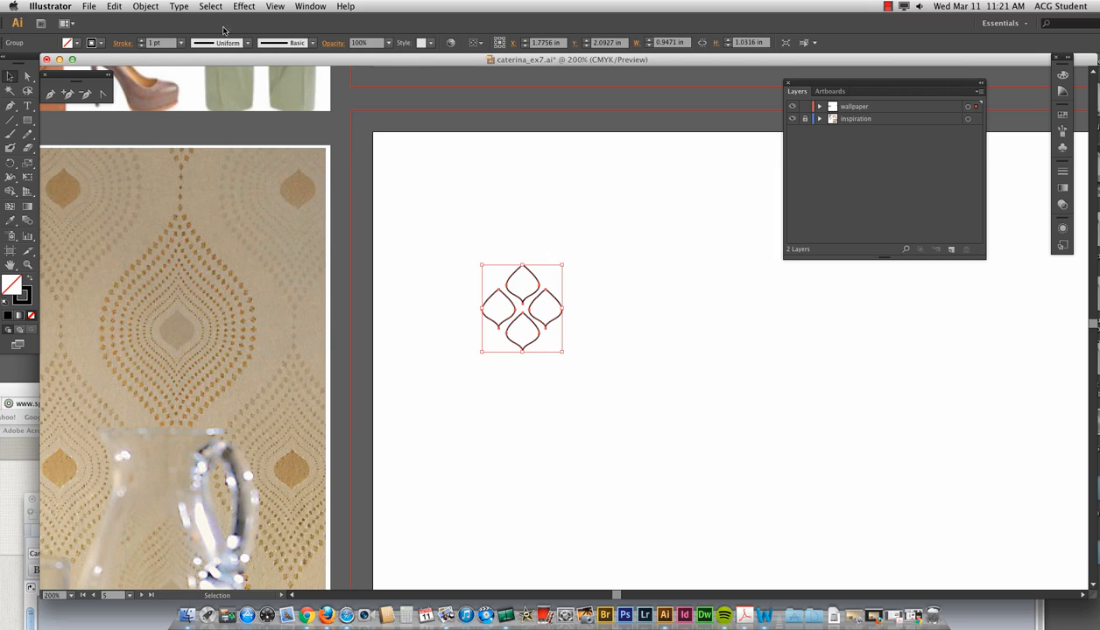
Create a copy of the teardrop group rotated 45° over the original.
left_click(147, 7)
mouse_move(152, 21)
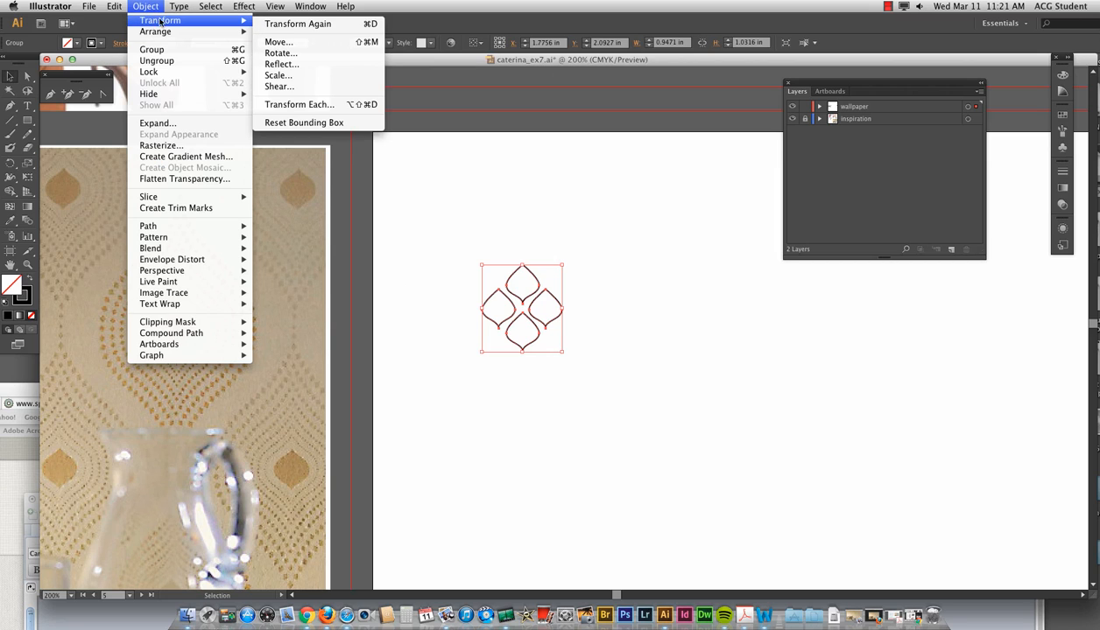
left_click(317, 54)
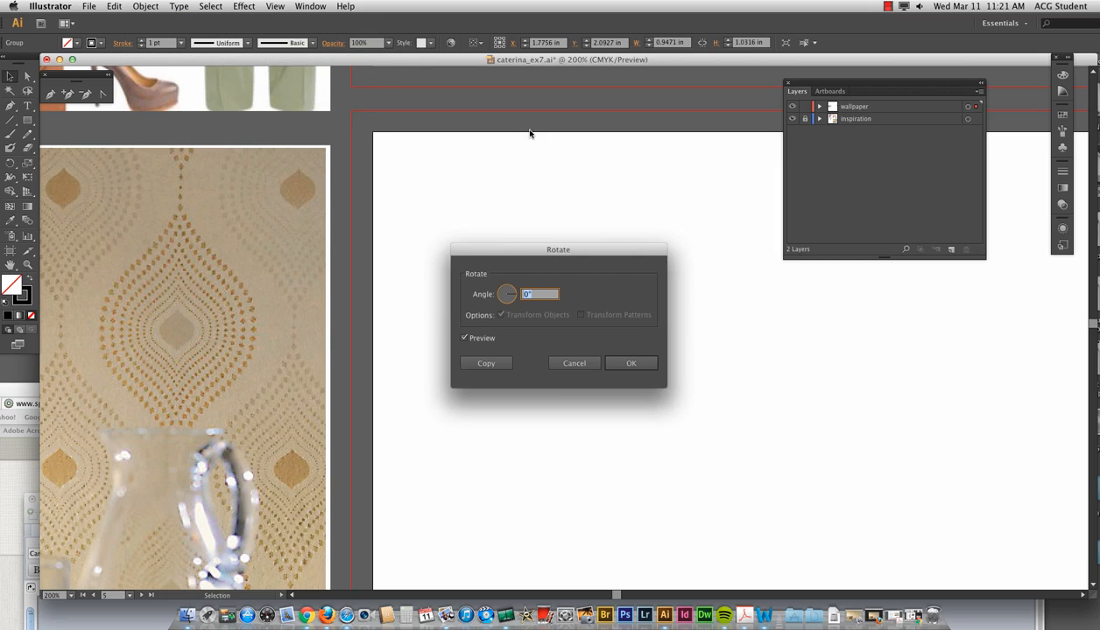
left_click_drag(503, 248, 715, 312)
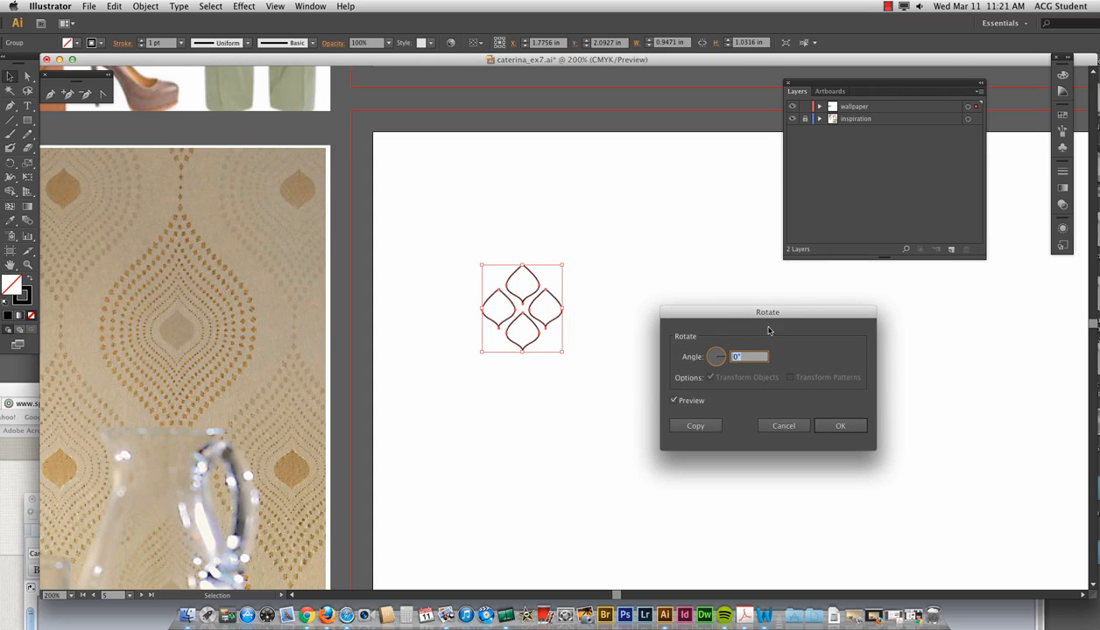
type("45")
left_click(695, 427)
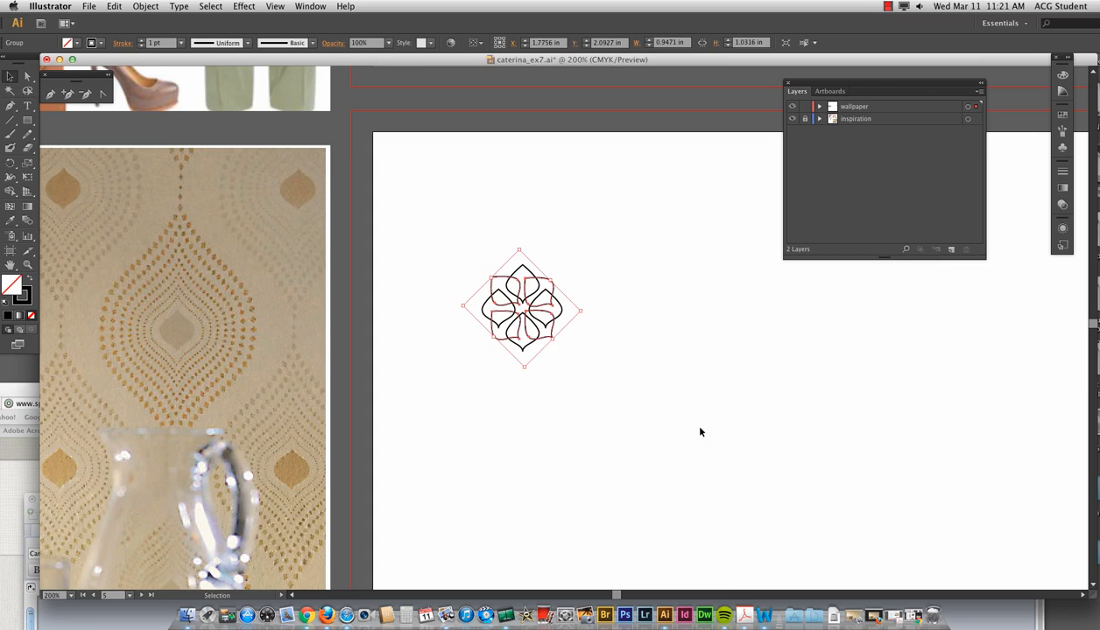
left_click(607, 356)
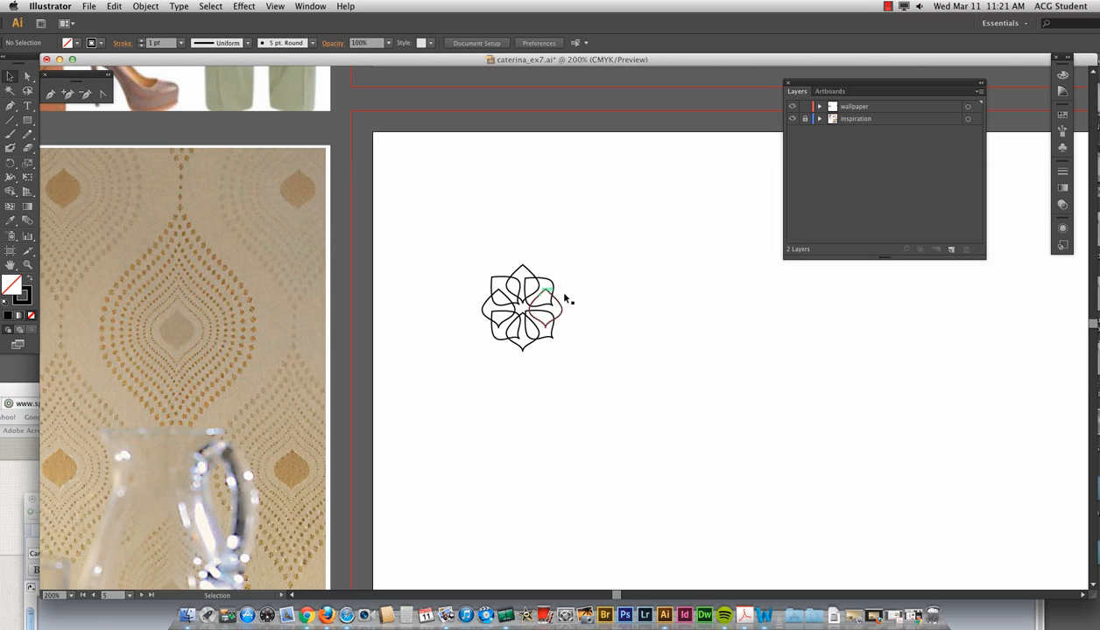
Move the rotated copy off the original group to its upper left, at about X 1.12 in, Y 1.45 in.
key("super+equal")
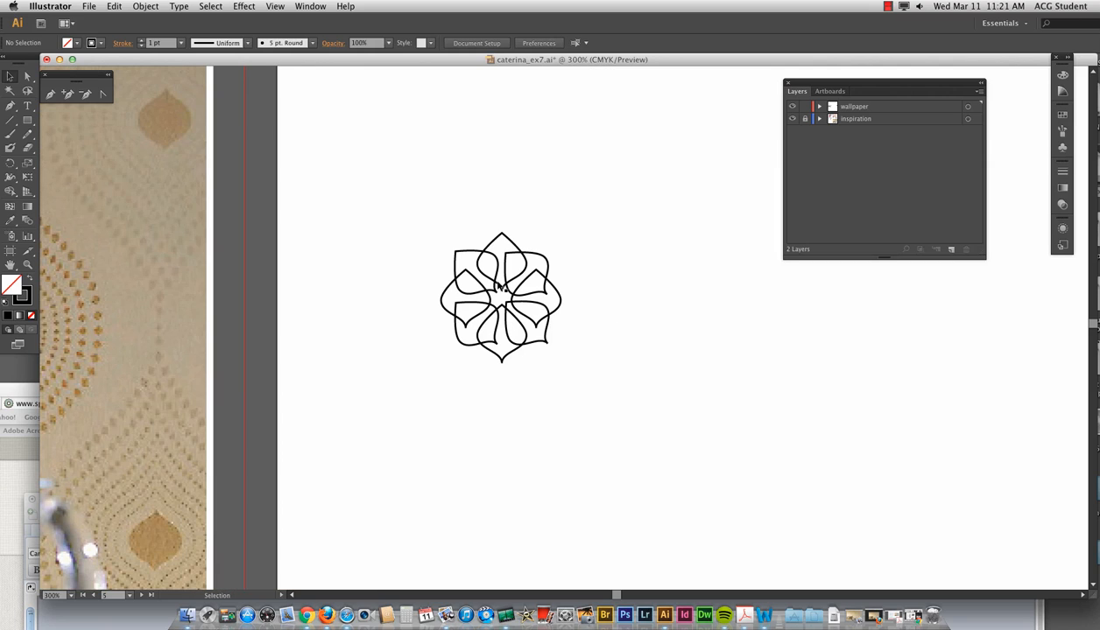
left_click(495, 277)
left_click_drag(495, 279, 598, 281)
left_click(624, 311)
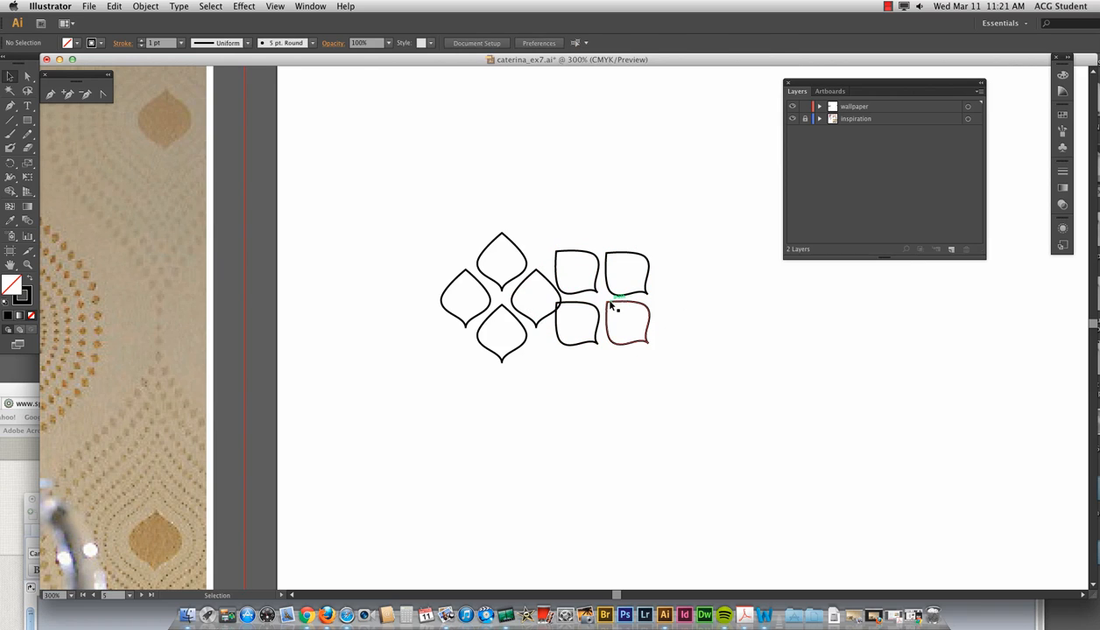
left_click(615, 304)
left_click_drag(615, 304, 422, 208)
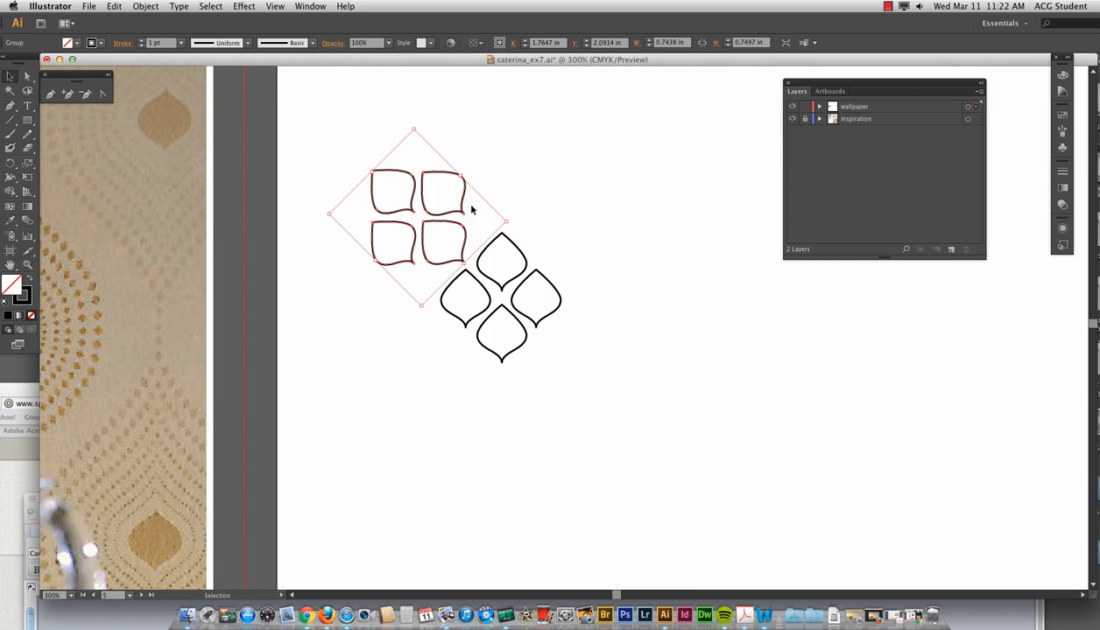
left_click(382, 289)
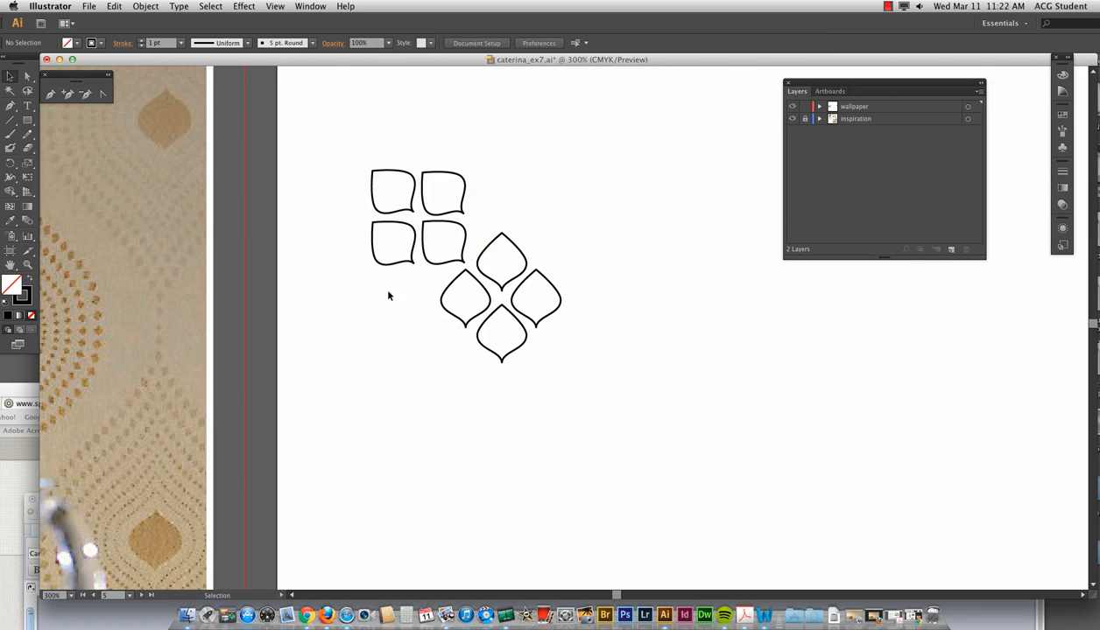
Create another copy, rotated a further 45°, of the upper-left teardrop group.
left_click(410, 205)
left_click(140, 6)
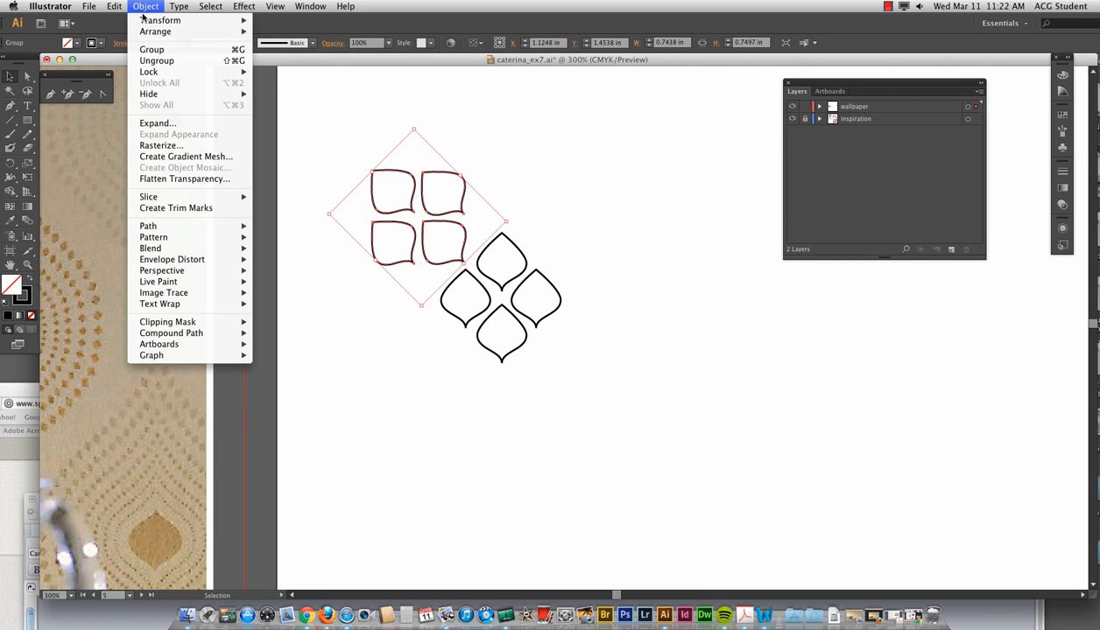
mouse_move(175, 20)
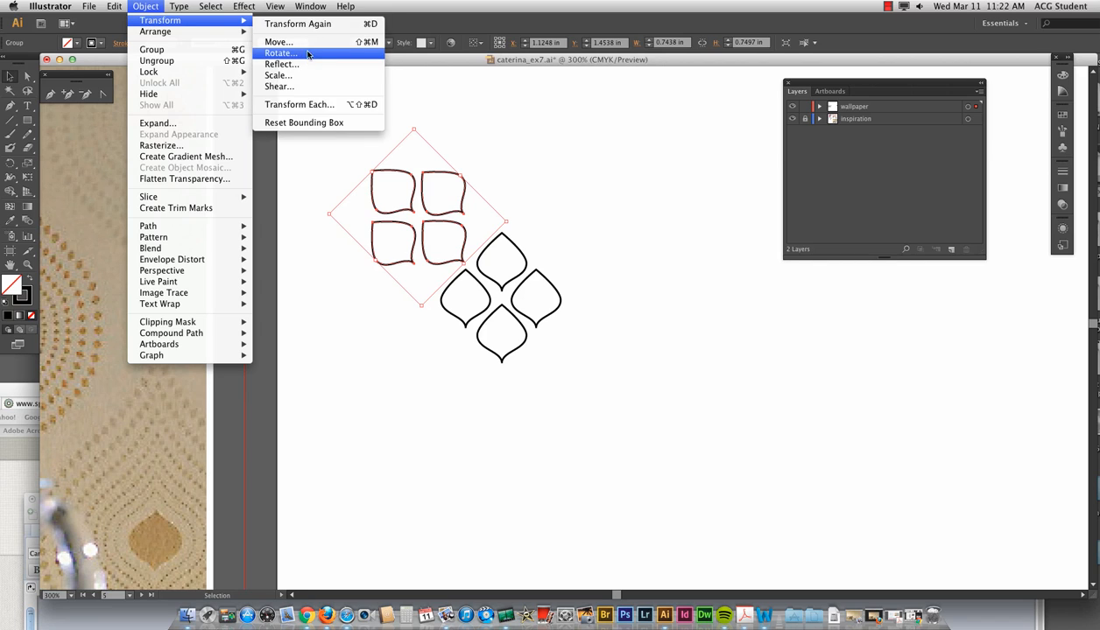
left_click(307, 55)
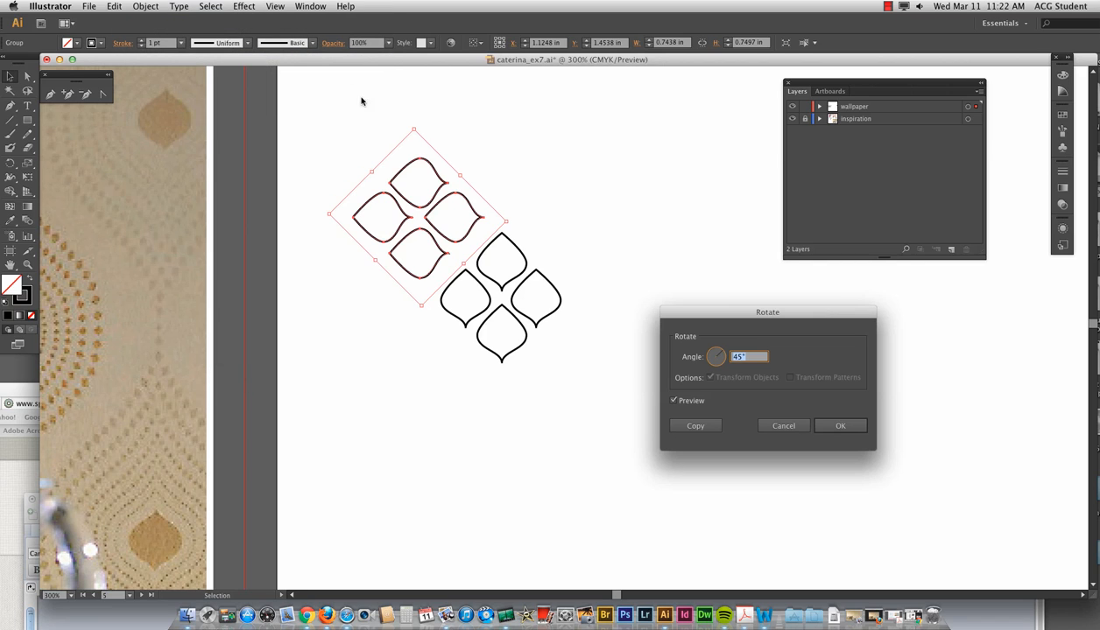
left_click(695, 426)
Try to pull the overlapping rotated groups apart to the right, and undo each move.
left_click_drag(464, 203, 630, 204)
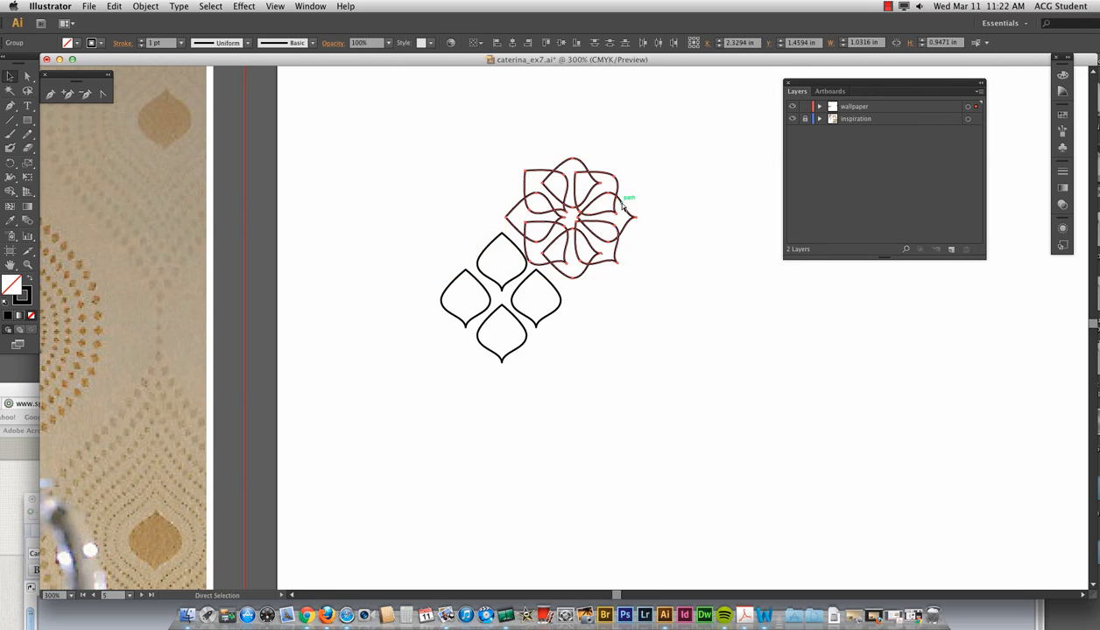
key("z")
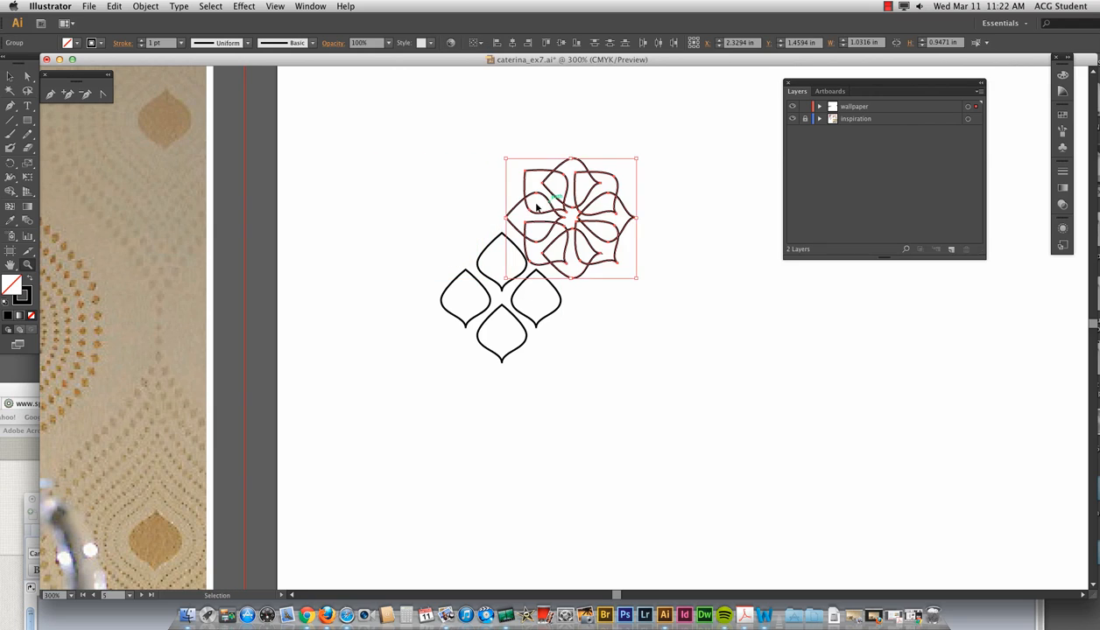
key("ctrl+z")
left_click(532, 196)
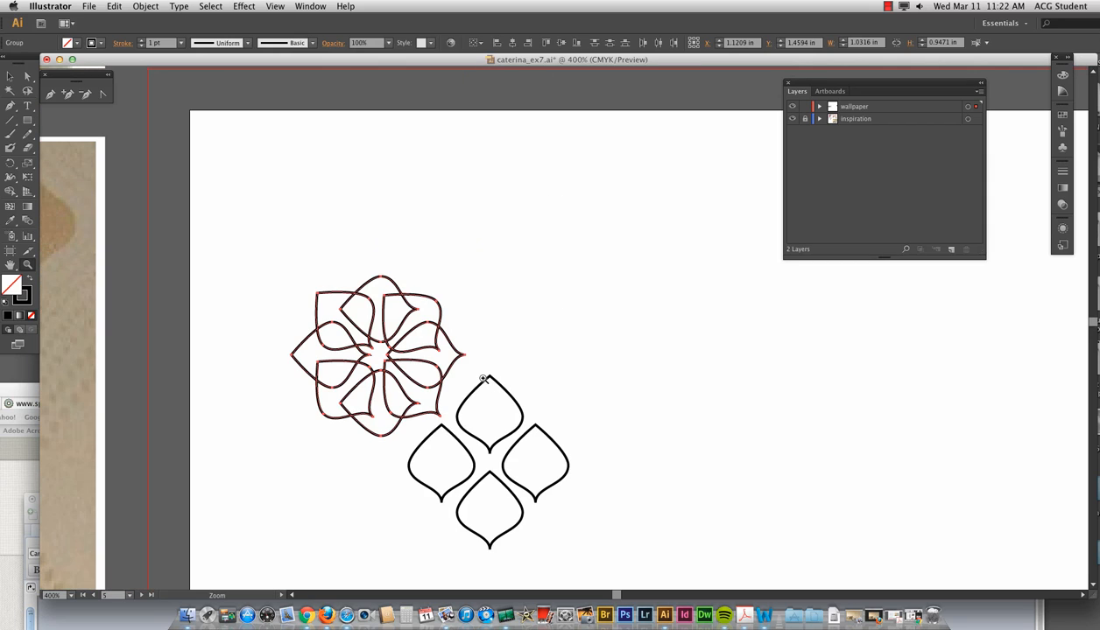
key("v")
left_click(442, 332)
left_click(438, 328)
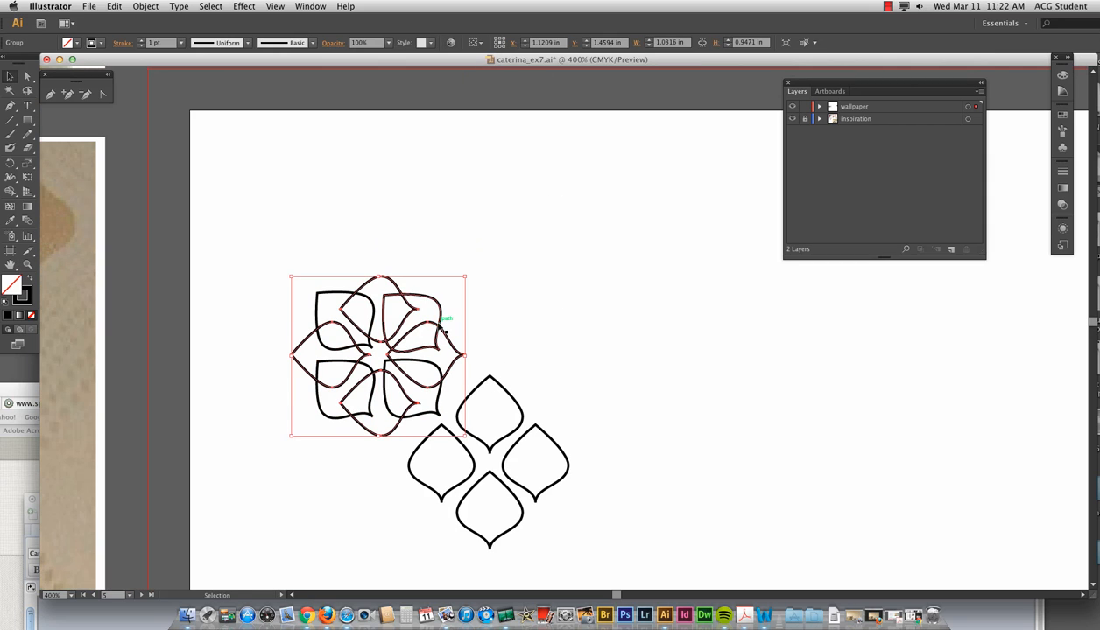
left_click_drag(437, 327, 565, 333)
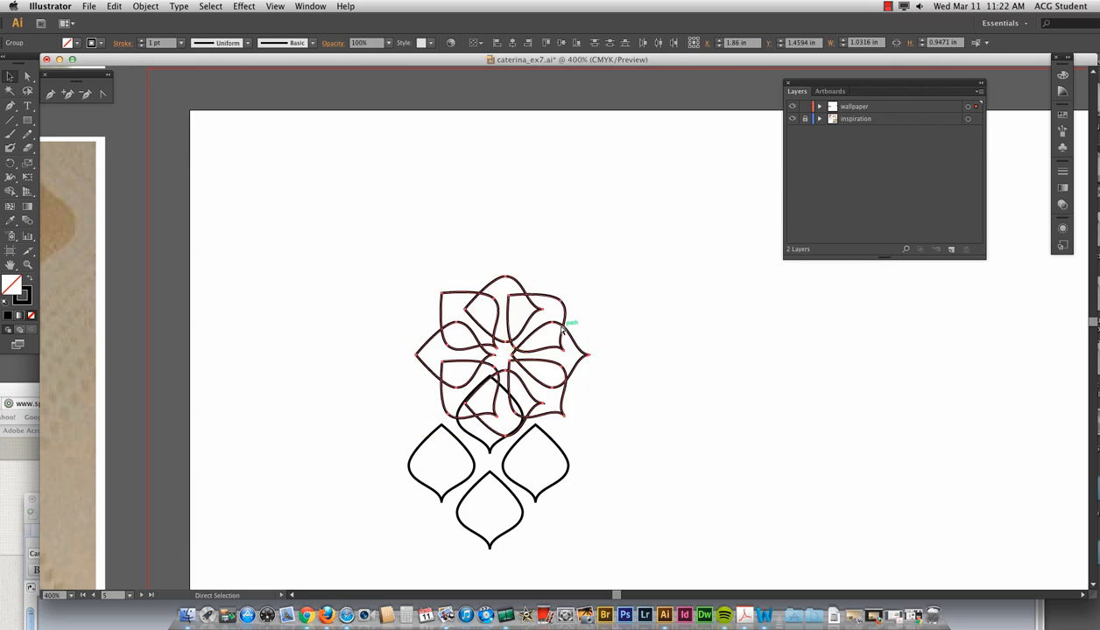
key("ctrl+z")
left_click(506, 324)
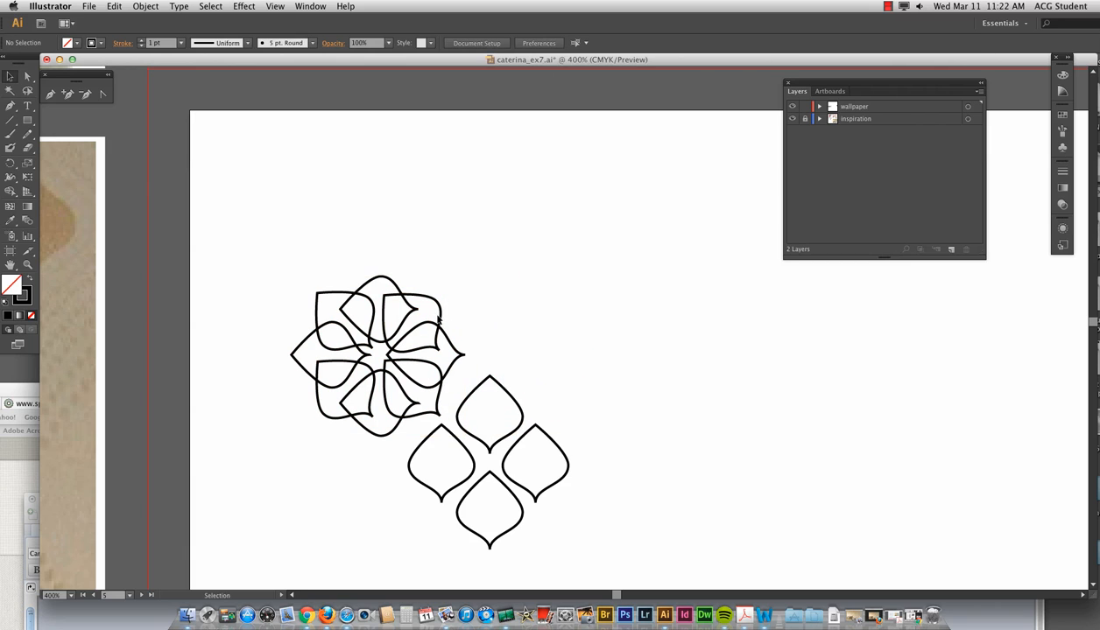
Move the diagonal teardrop group out of the overlap to the upper right, and nudge it to about X 2.44 in.
left_click(437, 320)
left_click_drag(436, 307, 653, 349)
left_click(541, 328)
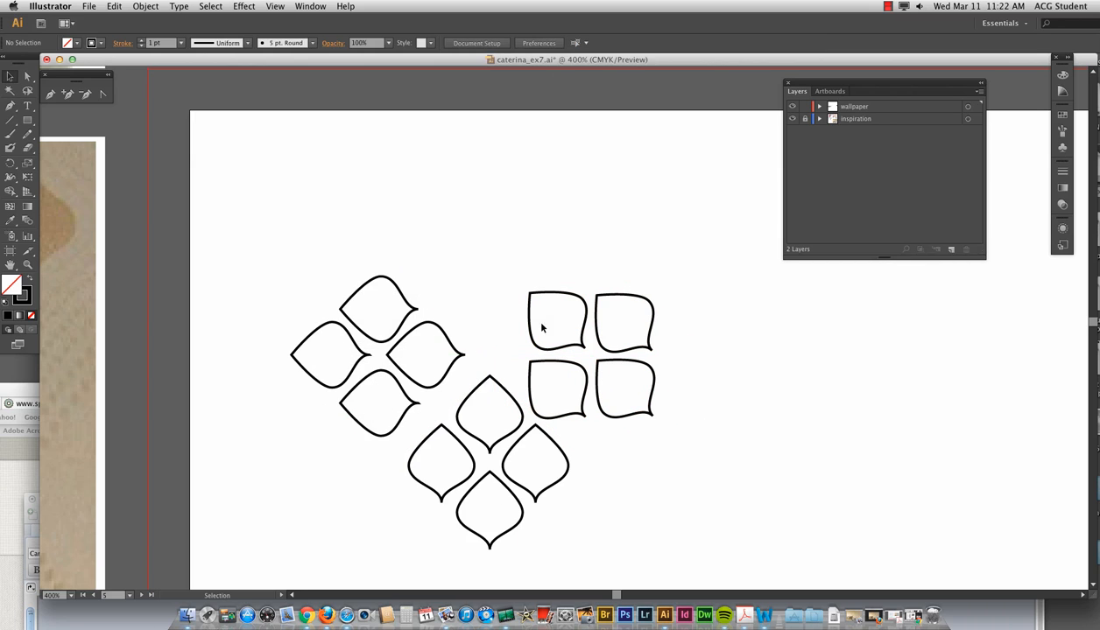
left_click(580, 299)
key("Right")
key("Right")
key("Right")
key("Right")
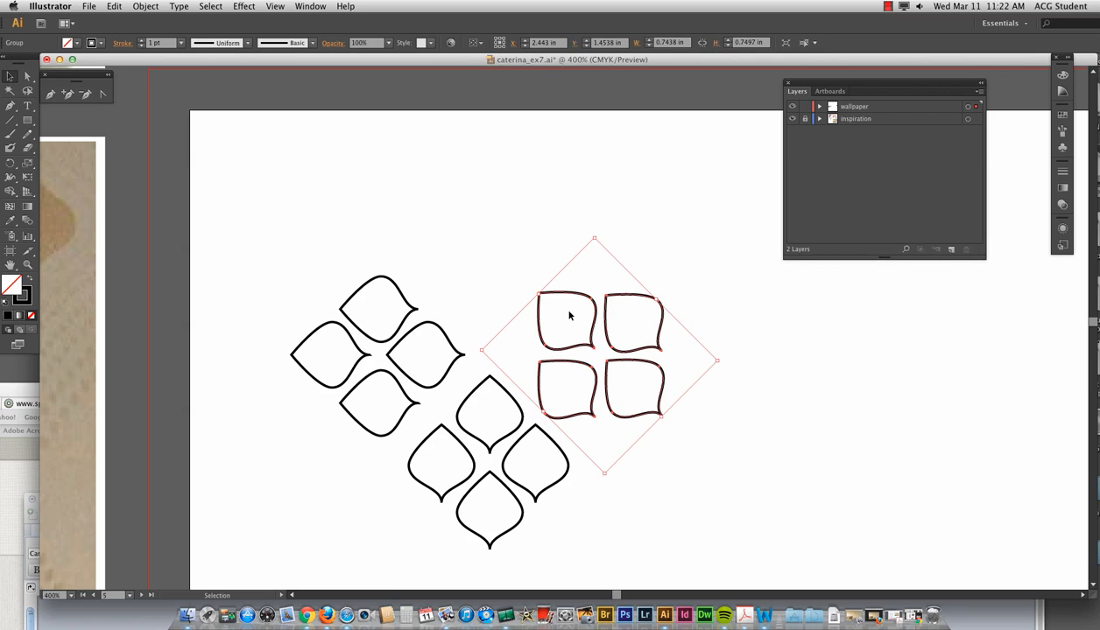
Open the Rotate settings for the upper-right group and preview a 180° angle, switching the preview off and on to compare.
left_click(145, 6)
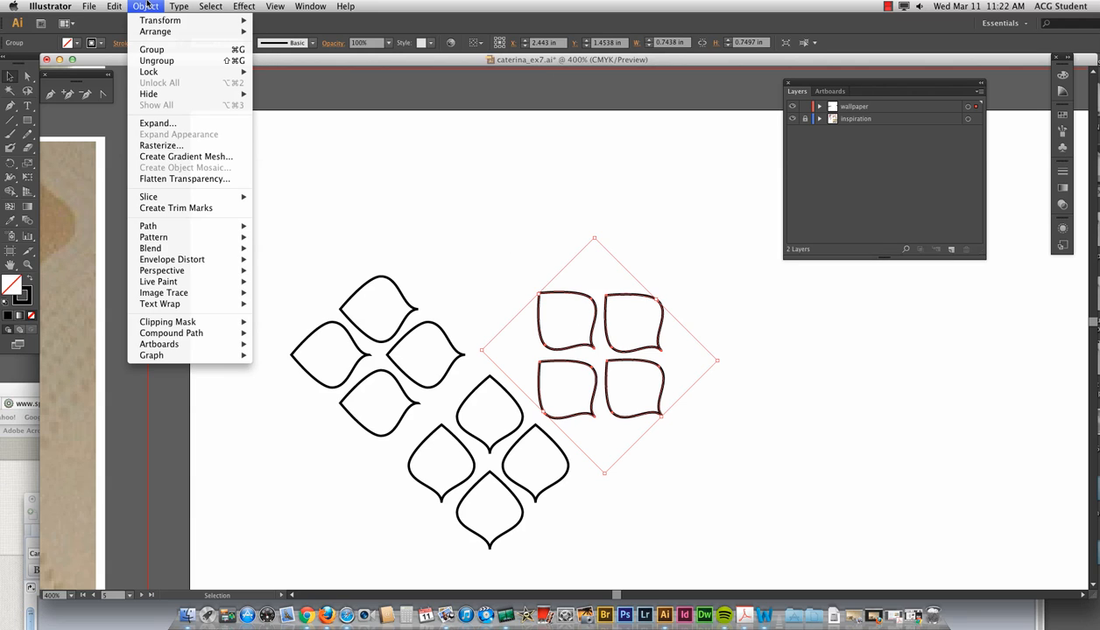
left_click(285, 54)
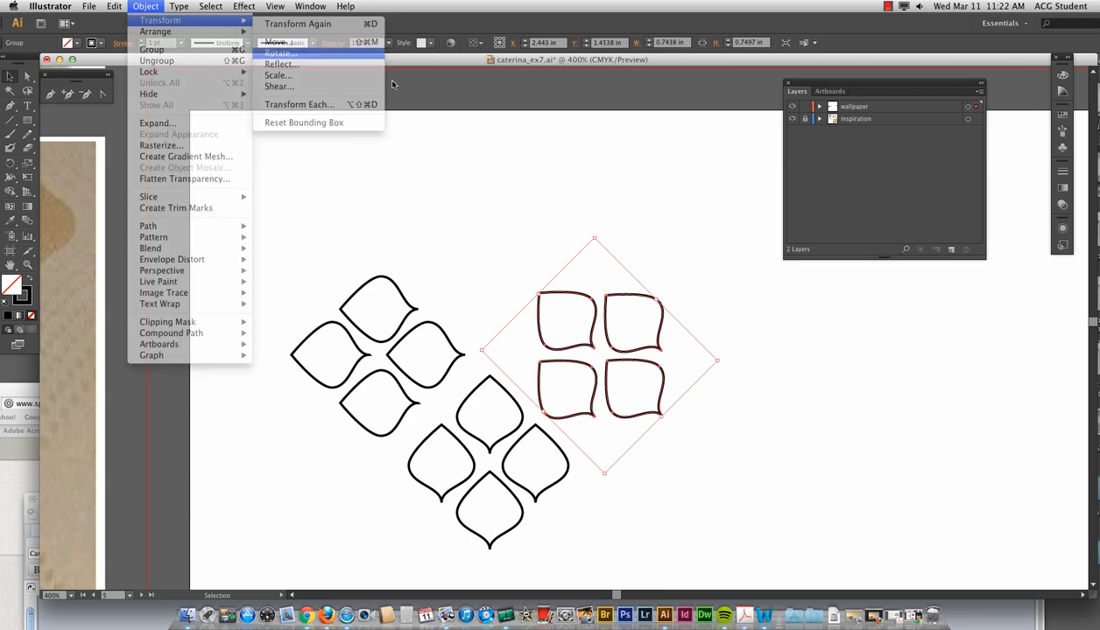
left_click_drag(709, 320, 727, 321)
left_click_drag(810, 284, 811, 284)
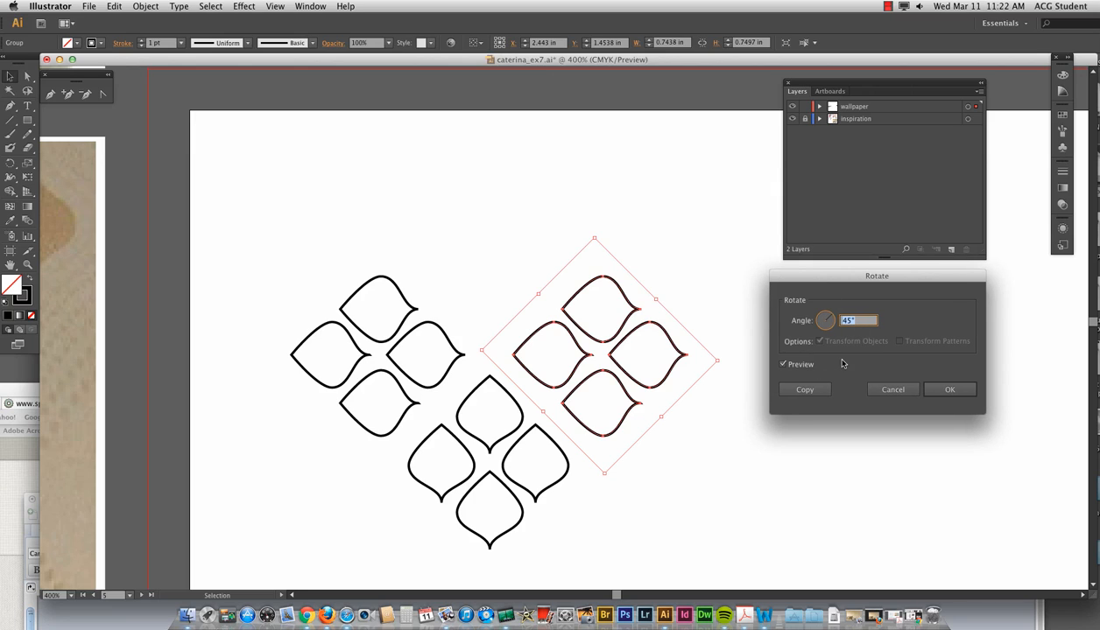
type("0")
left_click(783, 364)
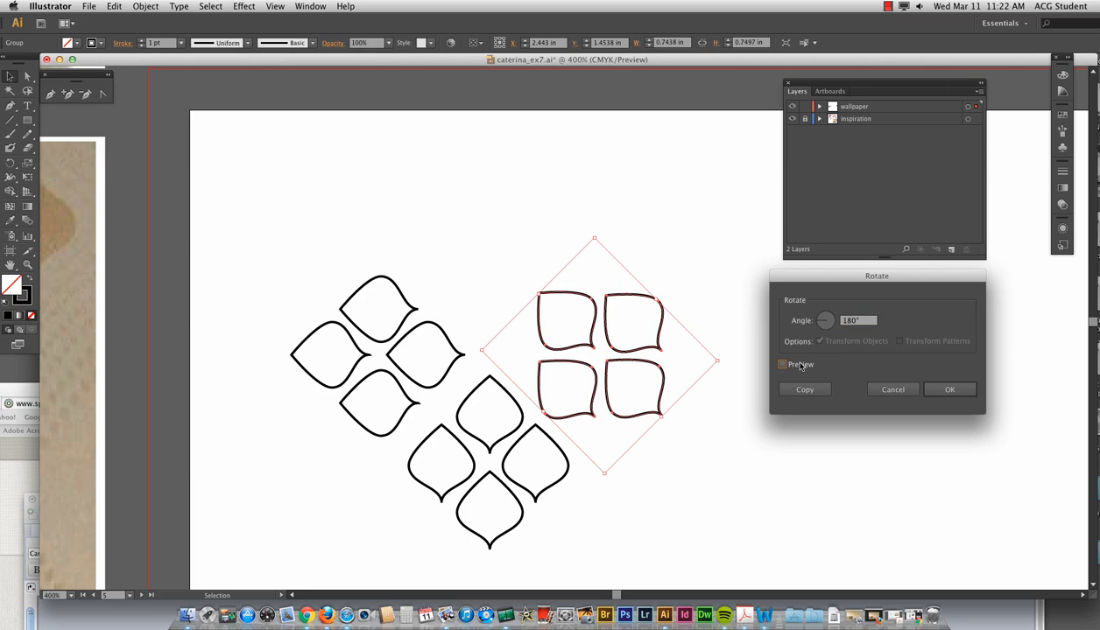
left_click(783, 364)
Preview a 90° rotation of the upper-right group, comparing it with the unrotated shapes.
double_click(842, 321)
type("9")
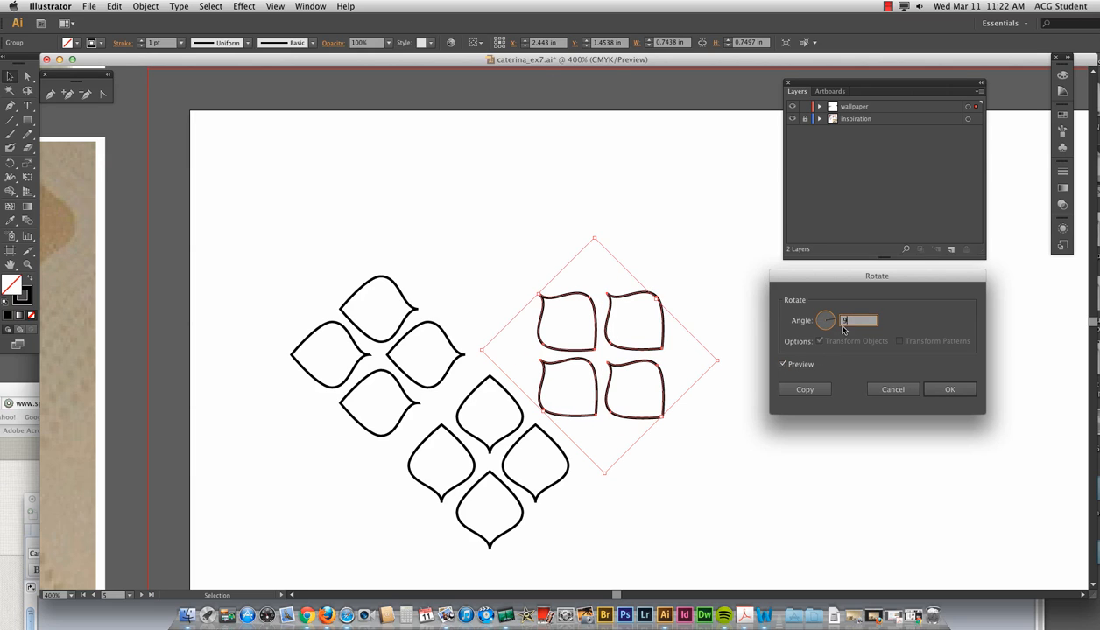
type("0")
left_click(805, 365)
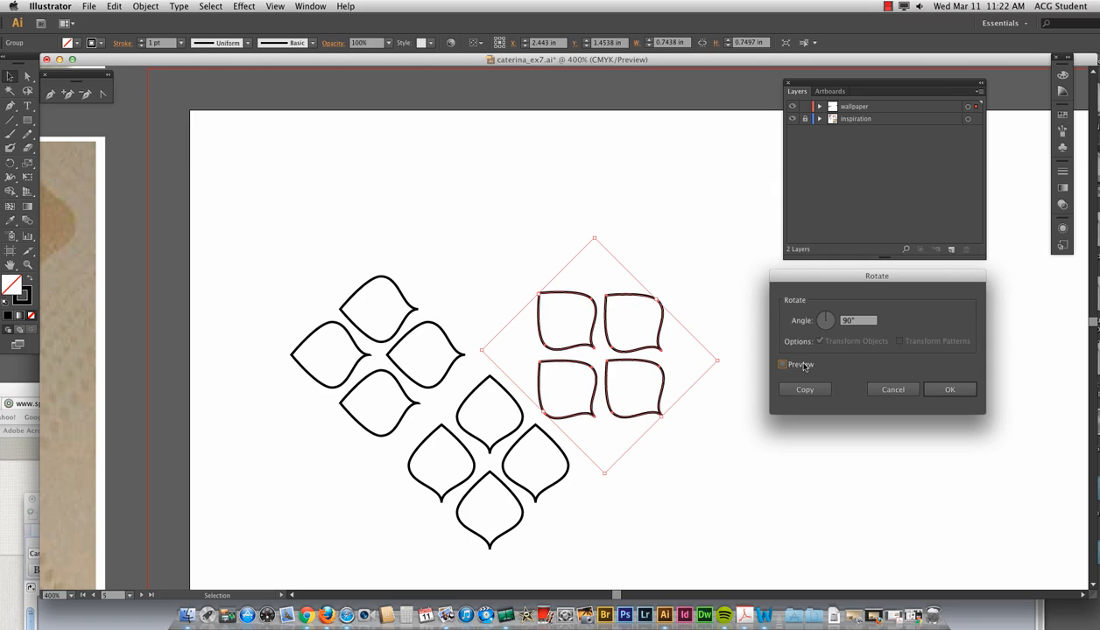
left_click(806, 366)
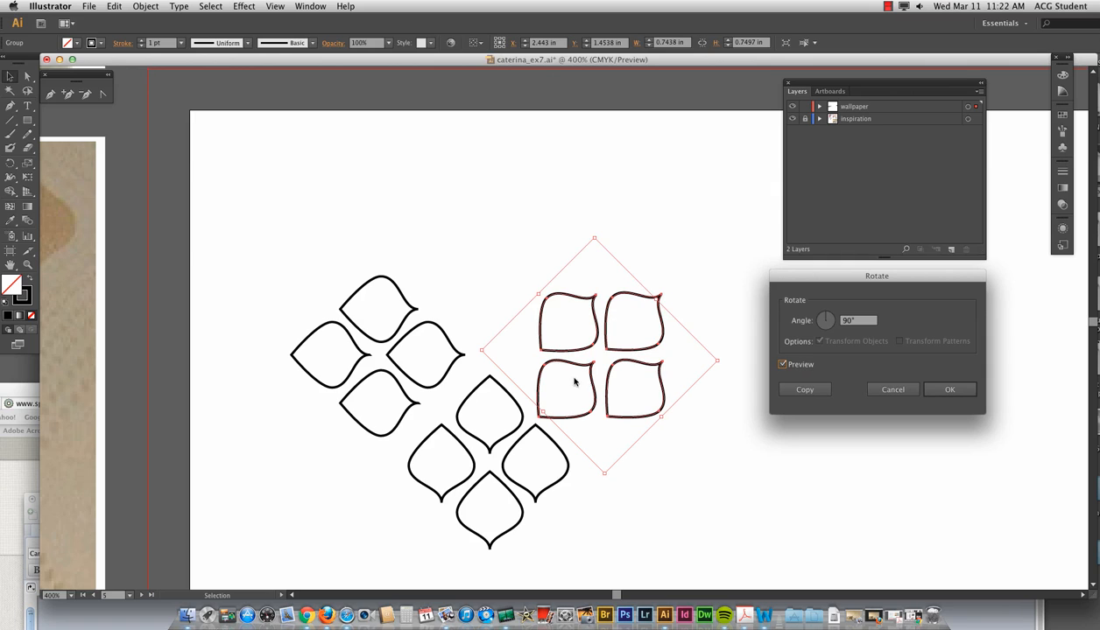
Rotate the upper-right teardrop group by 45°, and deselect it.
double_click(843, 320)
key("Return")
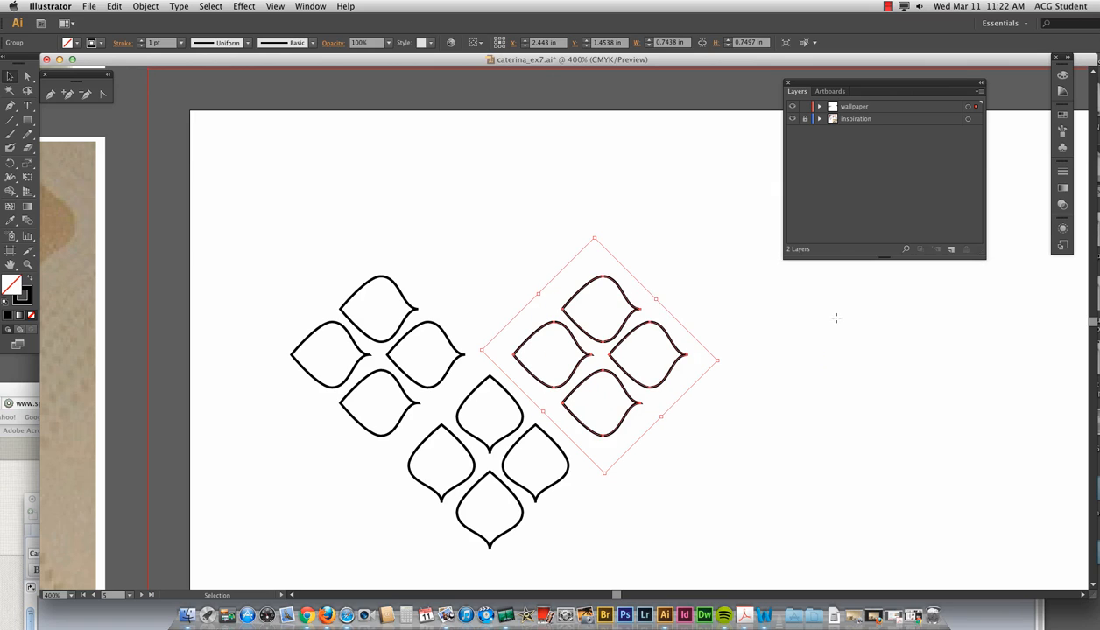
left_click(815, 521)
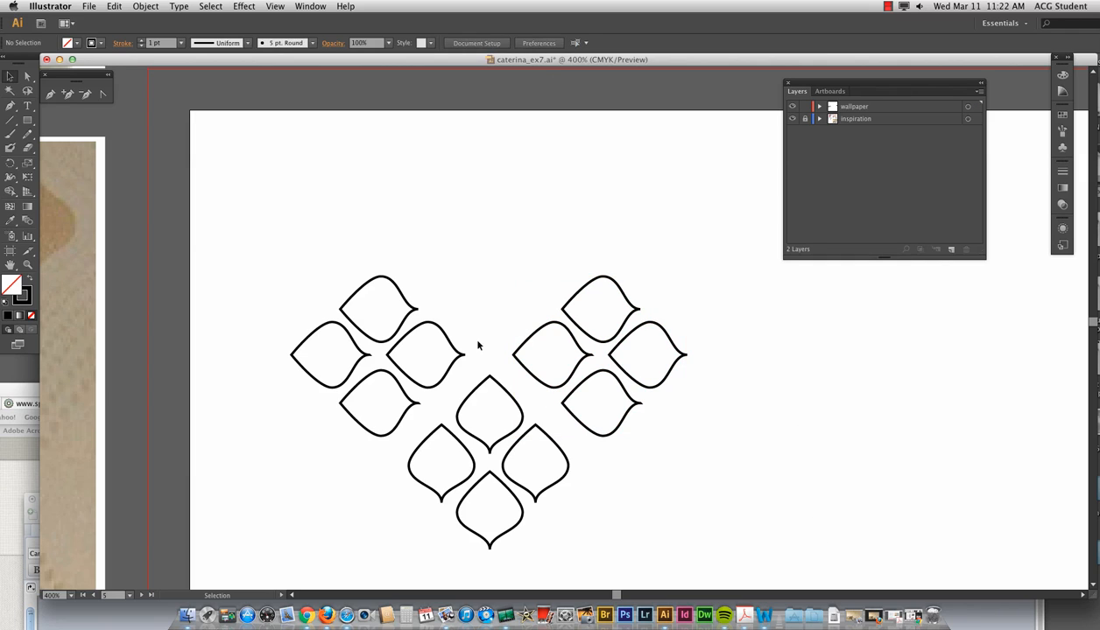
Rotate the upper-right teardrop group by 90° so its points face up, and deselect it.
left_click(514, 357)
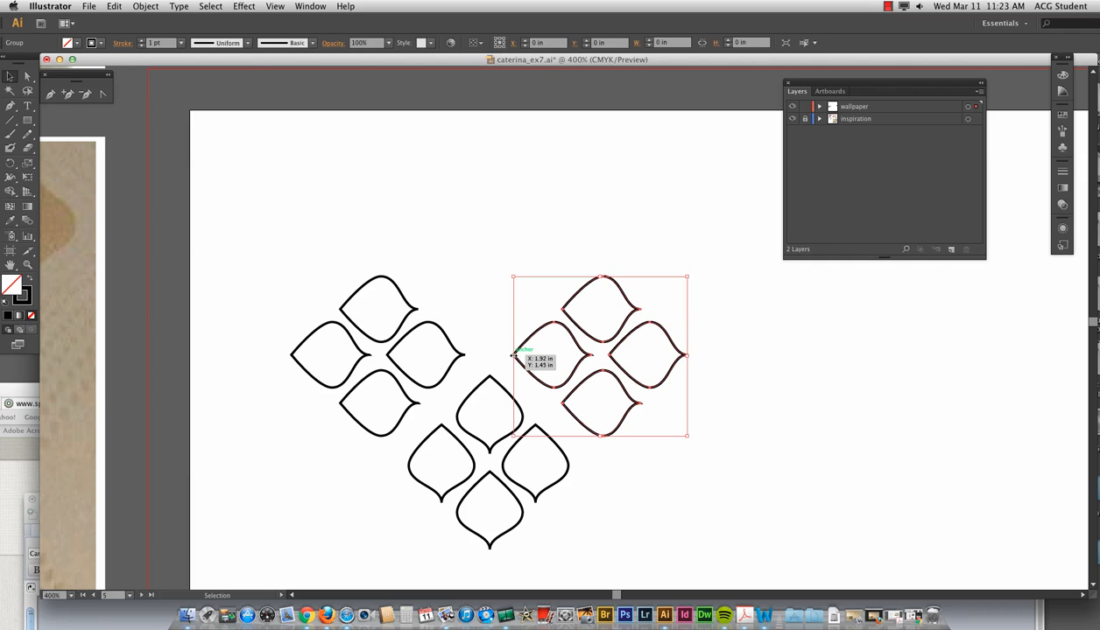
left_click(145, 6)
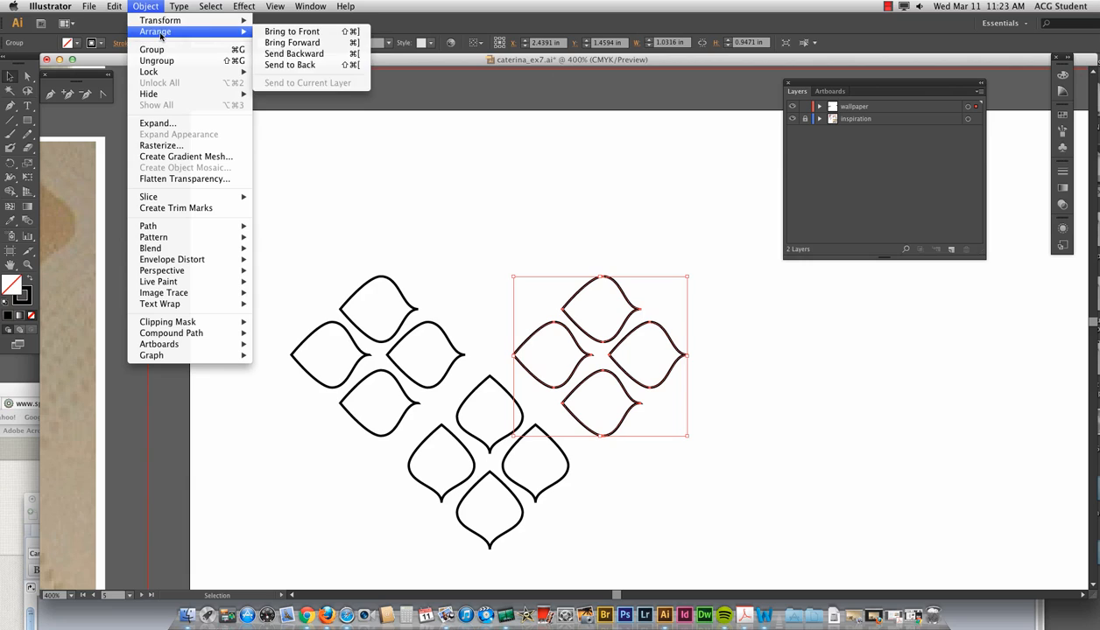
mouse_move(160, 22)
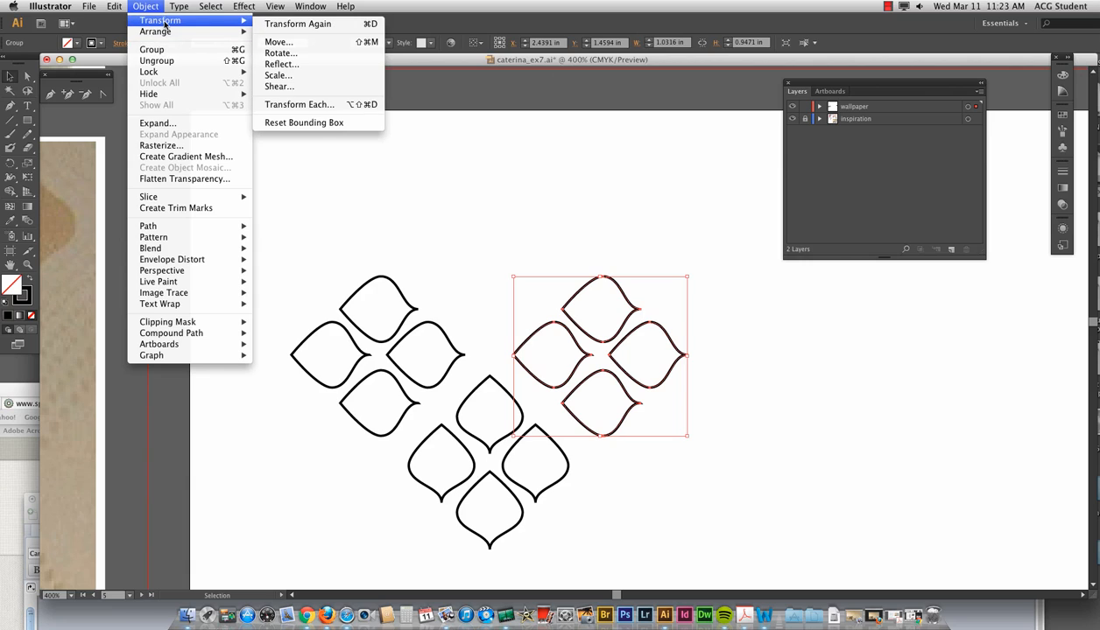
left_click(282, 53)
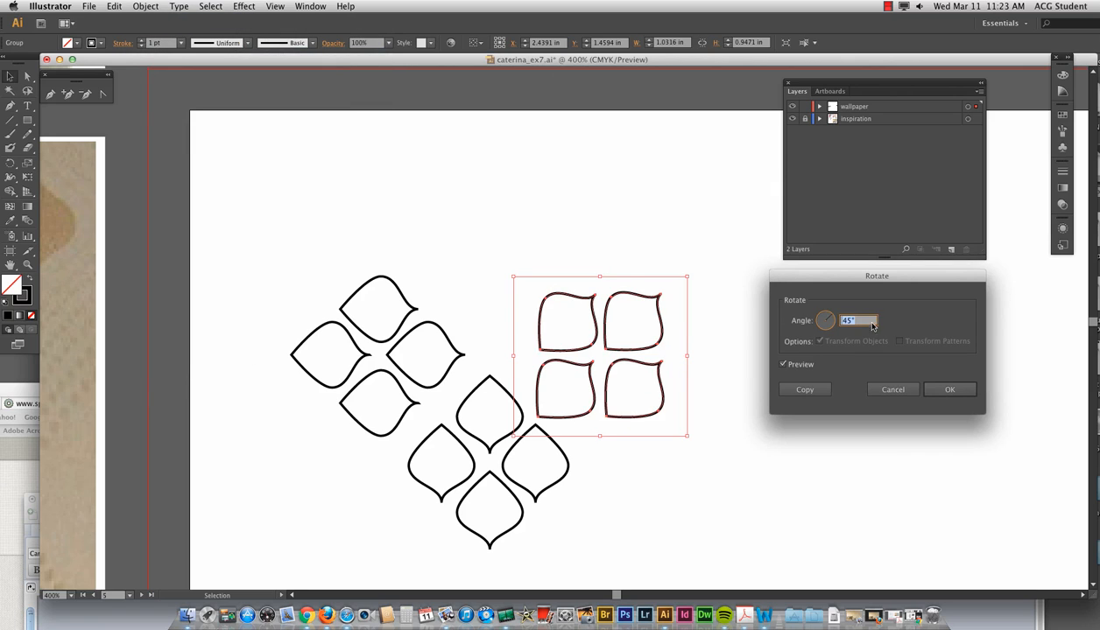
type("90")
key("Return")
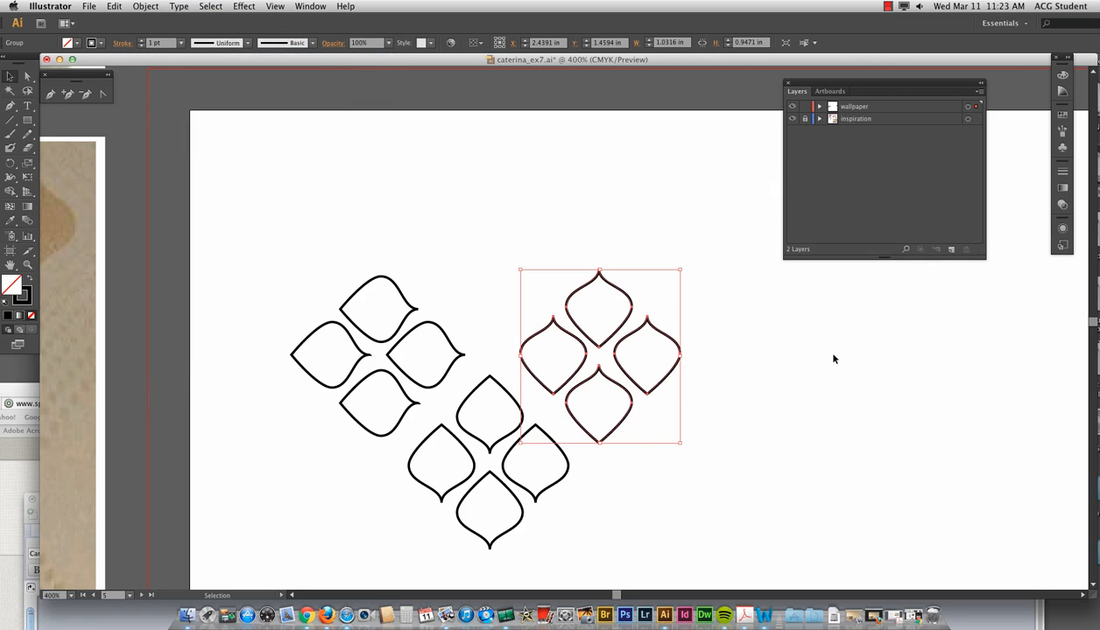
left_click(727, 409)
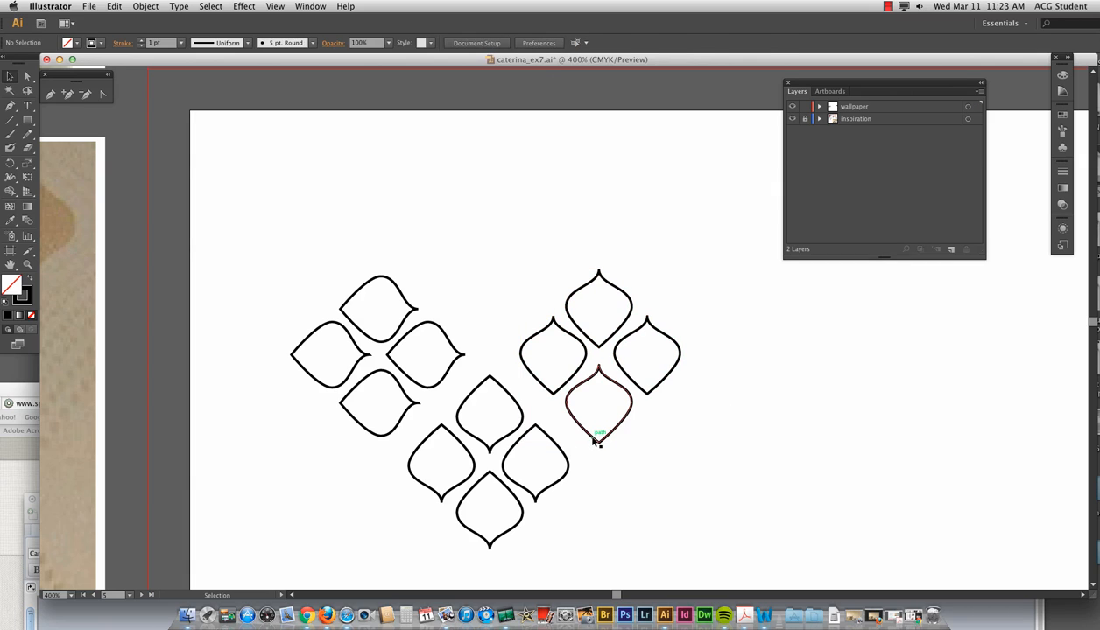
Nudge the upper-right teardrop group left, closer to the lower-center group, and deselect it.
left_click(595, 442)
key("Left")
key("Left")
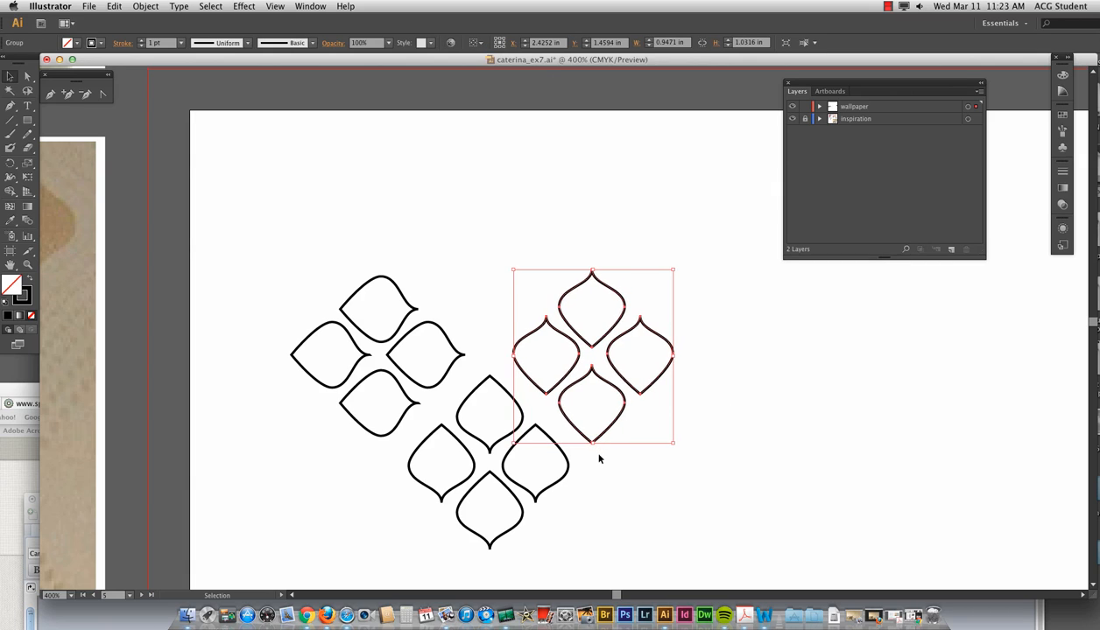
key("Left")
key("Left")
left_click(603, 465)
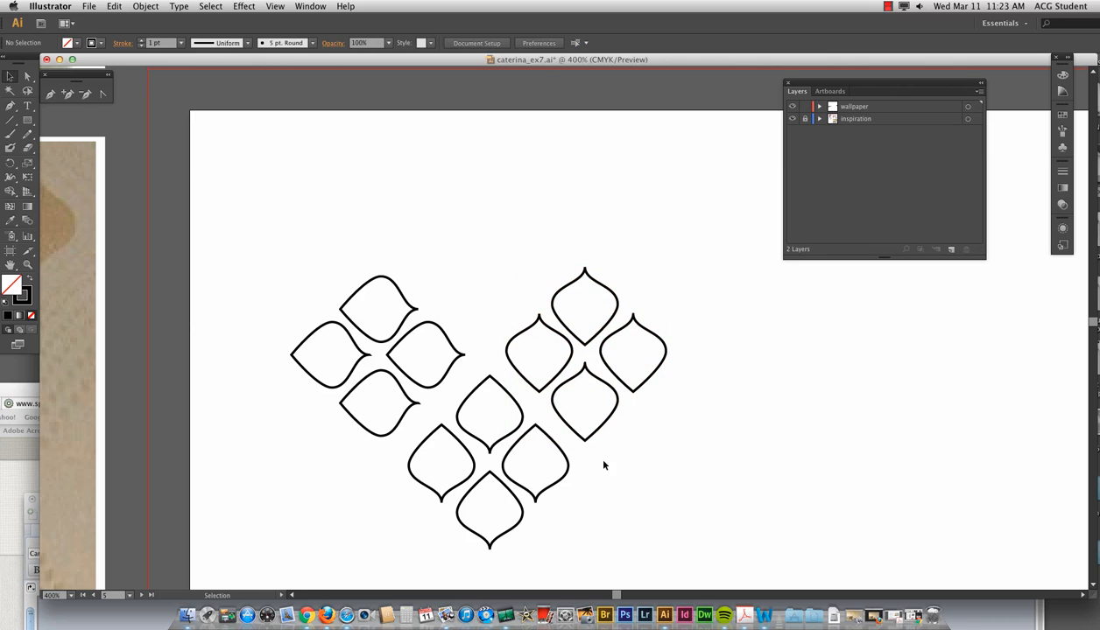
Nudge the upper-left teardrop group down to about Y 1.50 in.
left_click(449, 383)
key("Down")
key("Down")
key("Down")
key("Down")
key("Down")
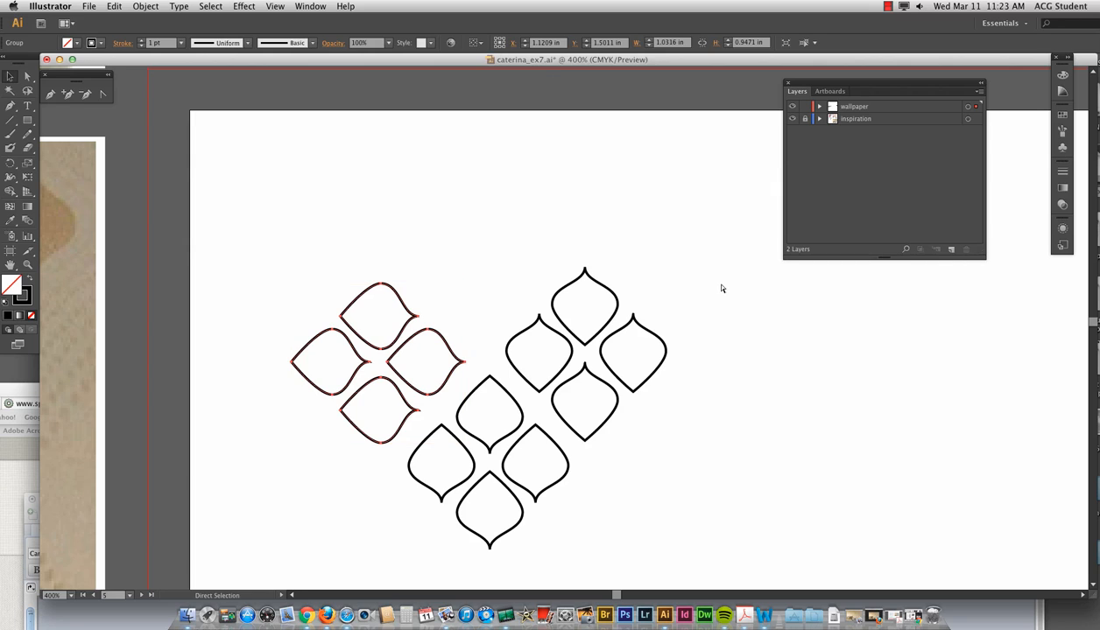
Show the rulers, place a horizontal guide at Y 1.5 in, and lower the upper-right teardrop group toward it.
key("super+r")
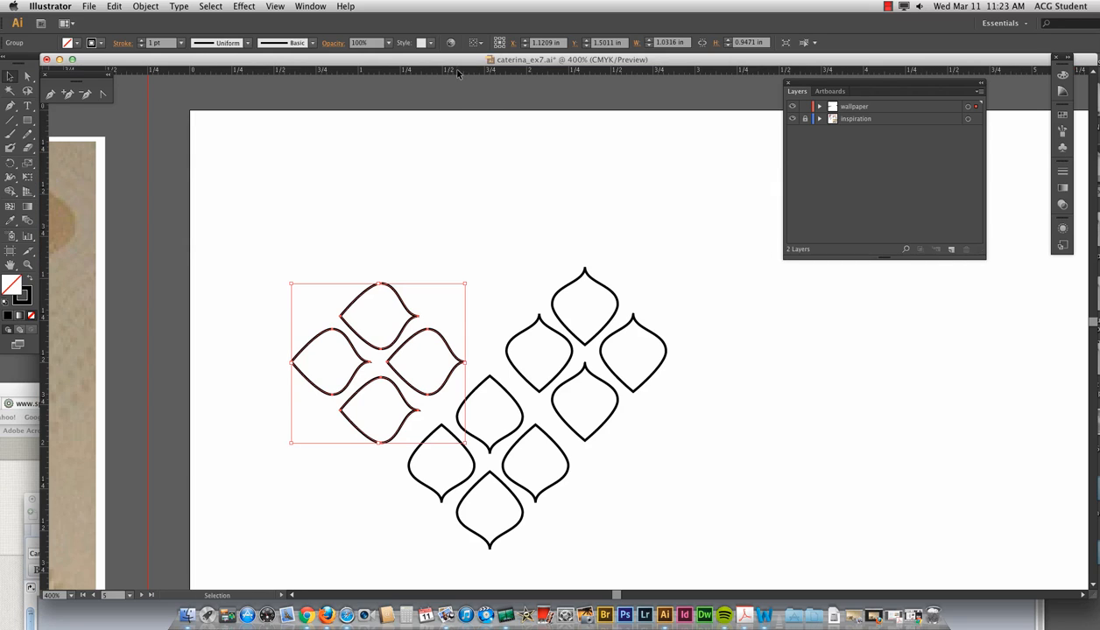
left_click_drag(454, 70, 471, 362)
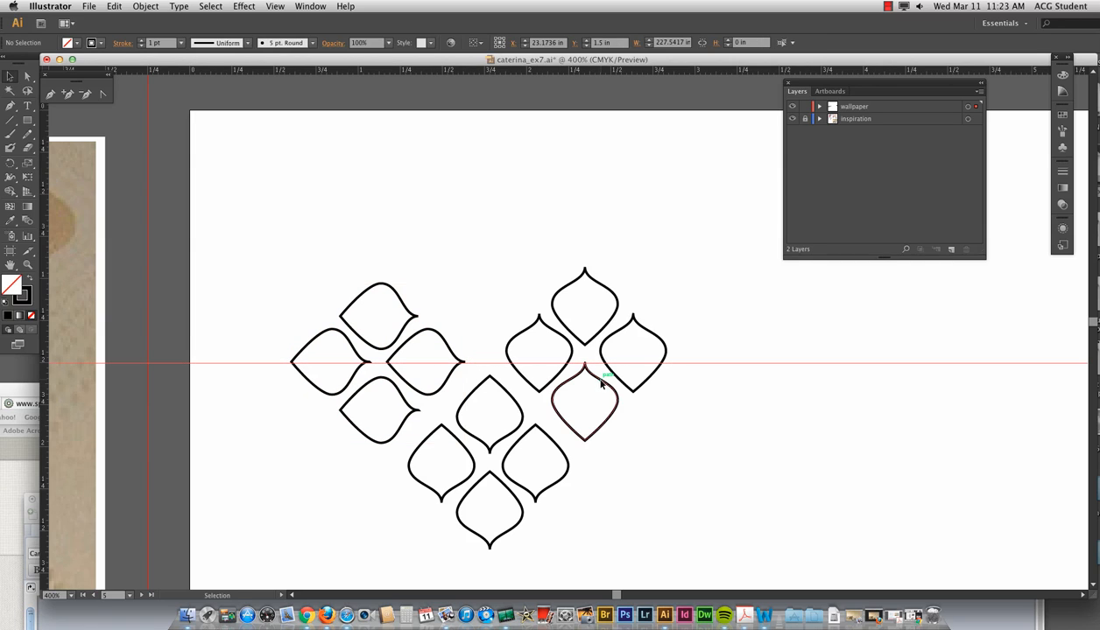
left_click_drag(596, 375, 604, 390)
left_click(672, 410)
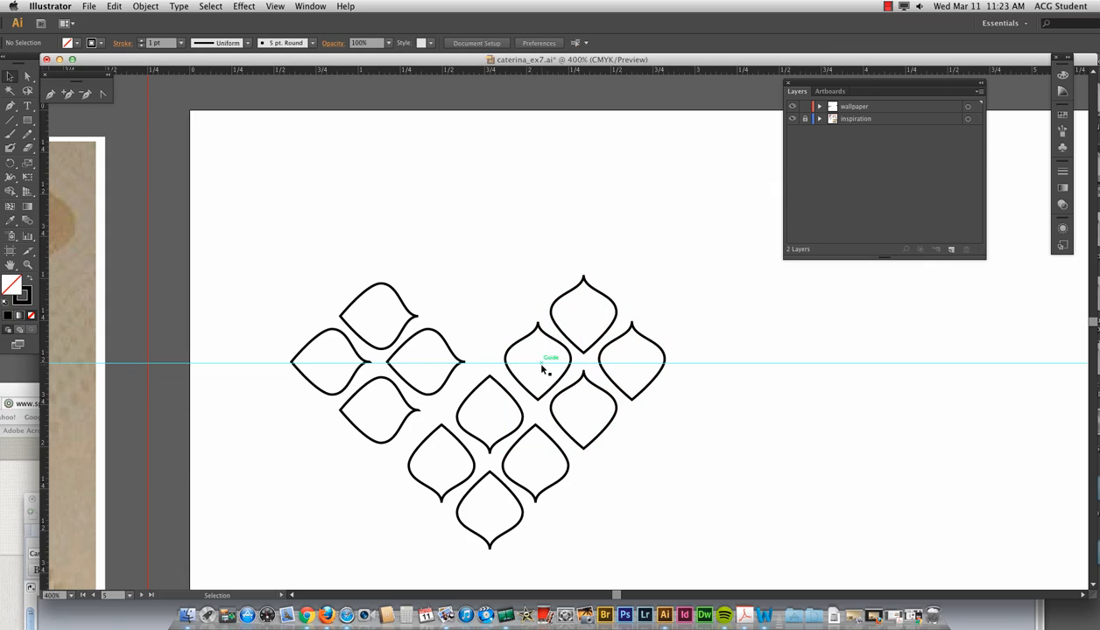
Move the upper-left teardrop group right to about X 1.20 in, fine-tune its height against the guide, and deselect it.
left_click_drag(425, 382, 456, 395)
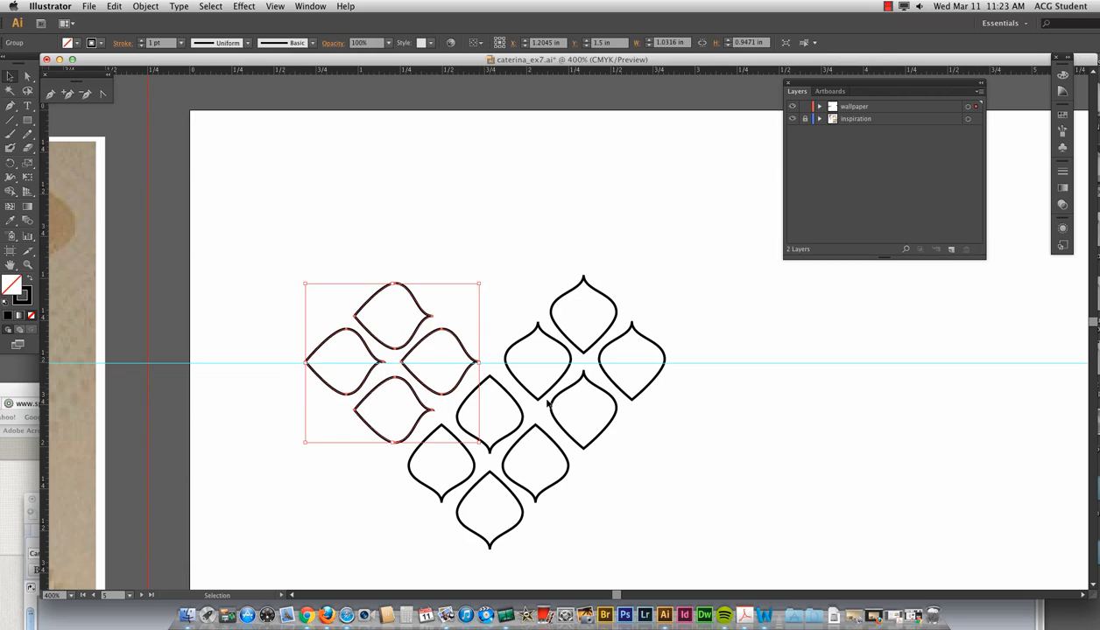
key("Down")
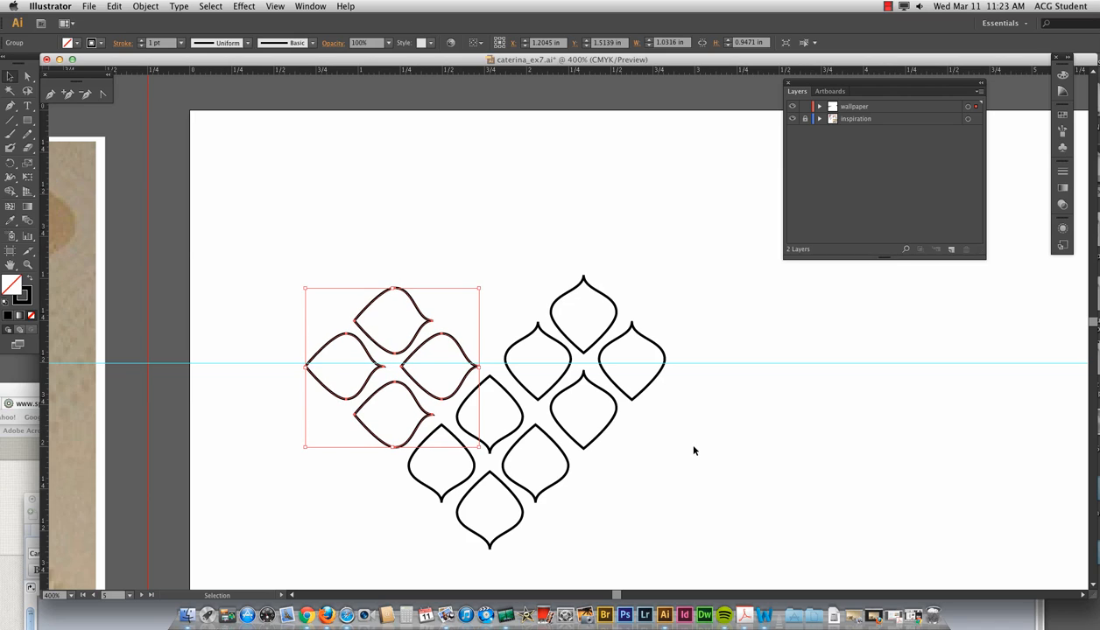
left_click(600, 539)
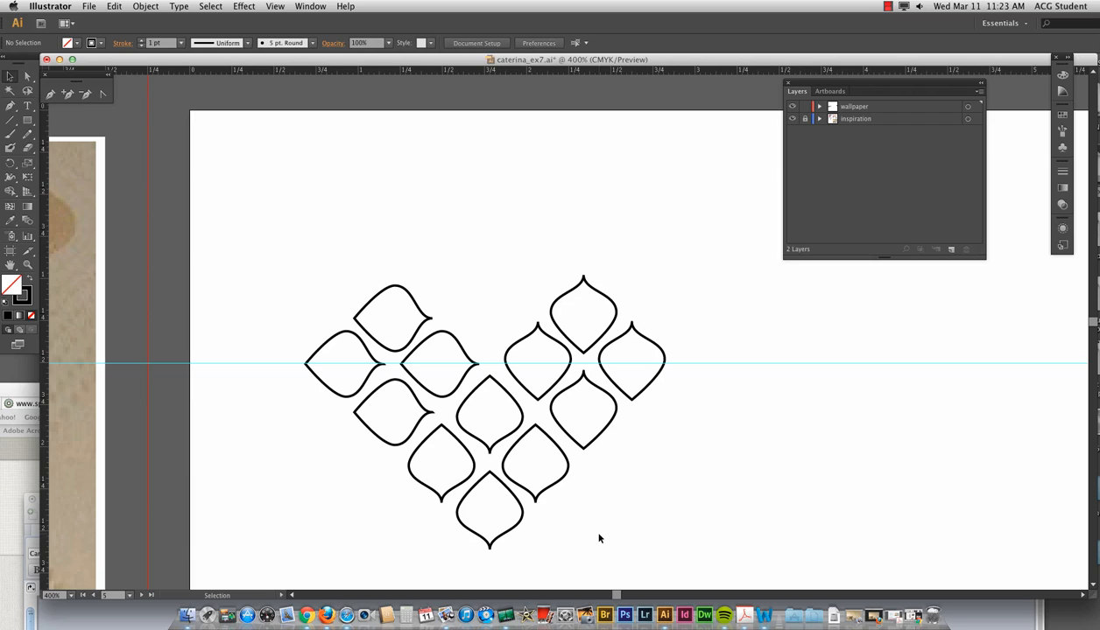
Detach the shape tools into a floating panel and place it near the artboard's upper-left corner.
left_click_drag(29, 121, 160, 147)
left_click_drag(189, 110, 221, 90)
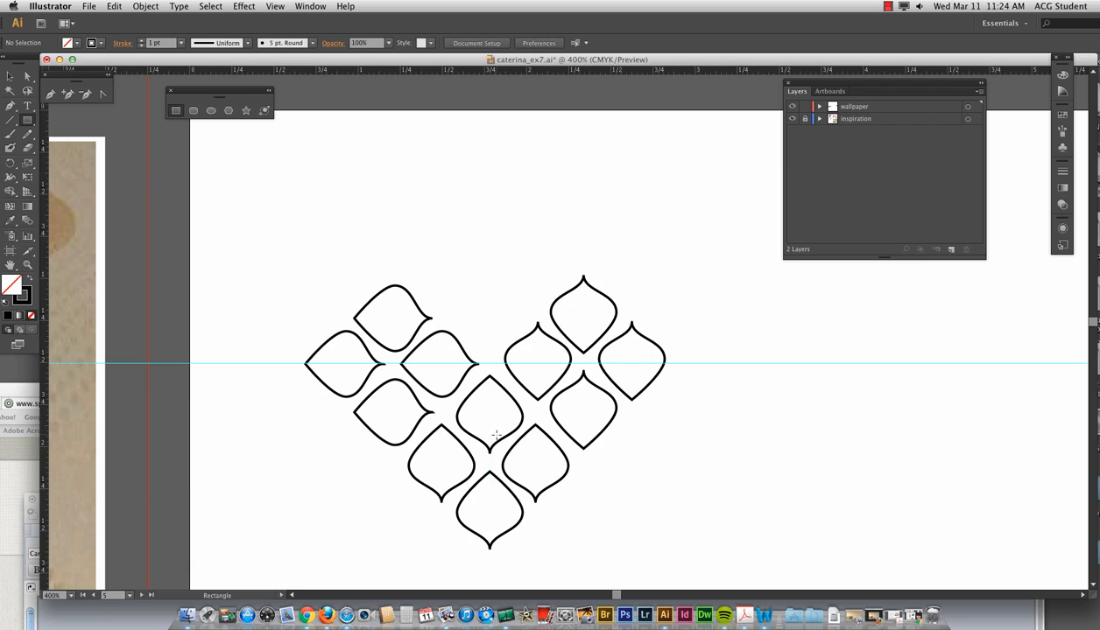
left_click(888, 6)
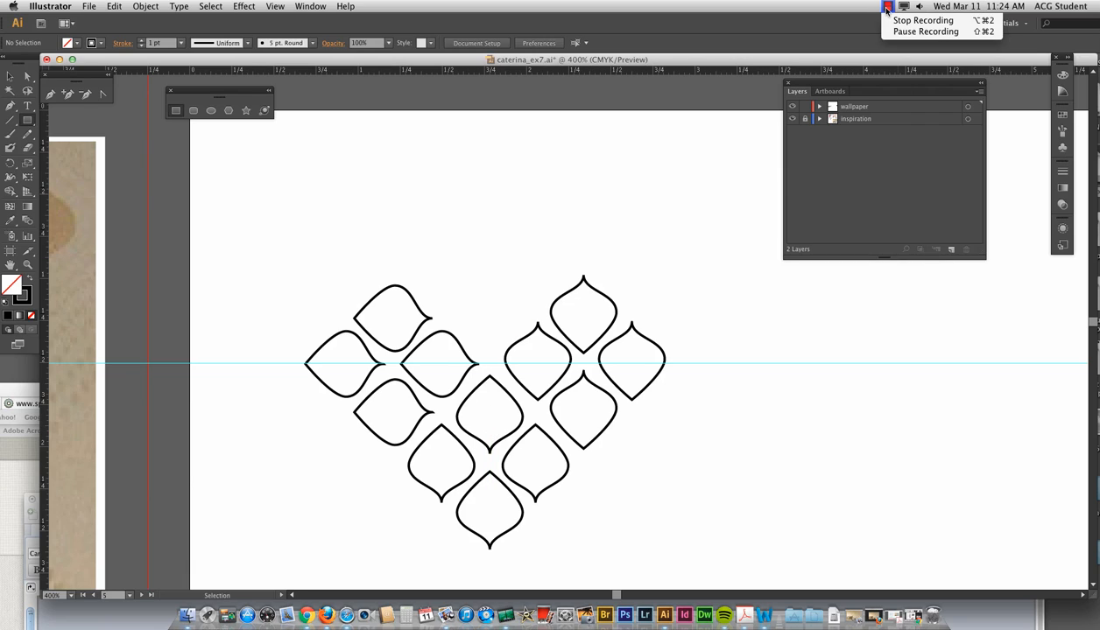